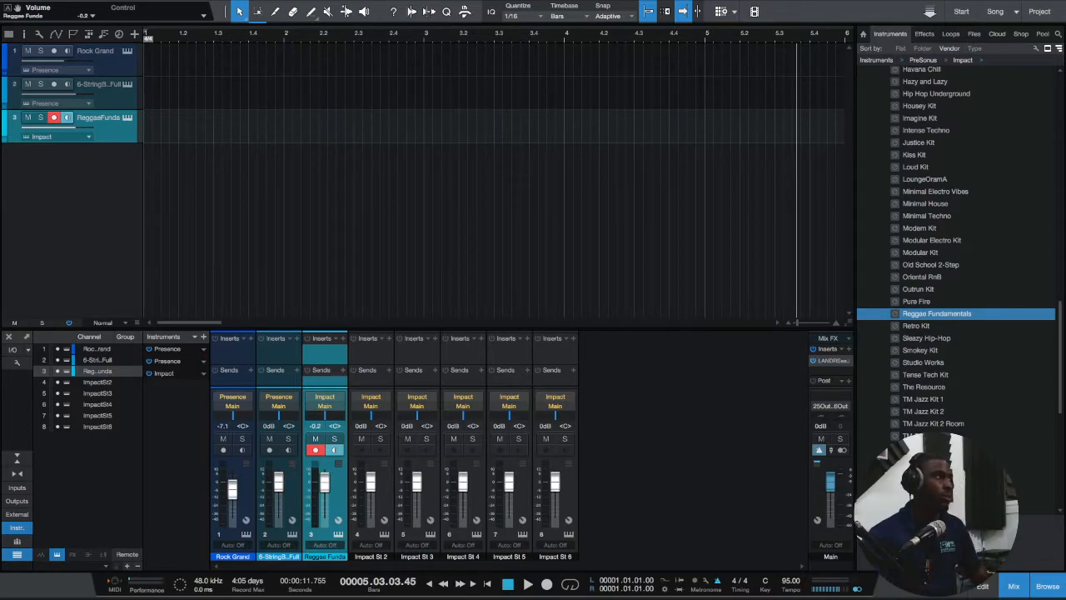
Step: Audition the Rock Grand and 6-String Bass tracks, and turn down the reverb mix in the bass track's Presence instrument
click(109, 69)
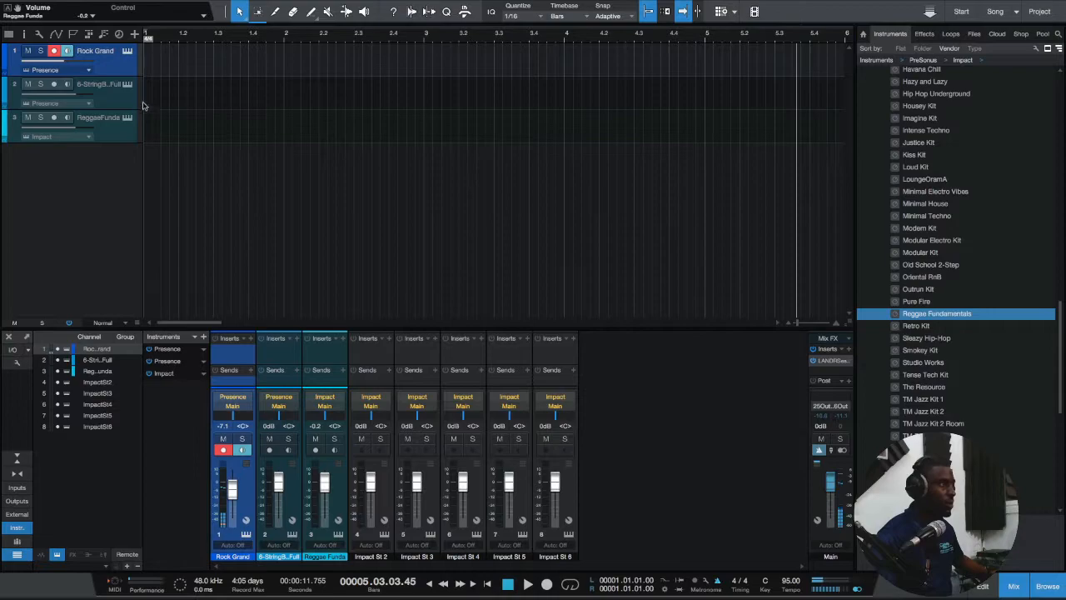
click(113, 100)
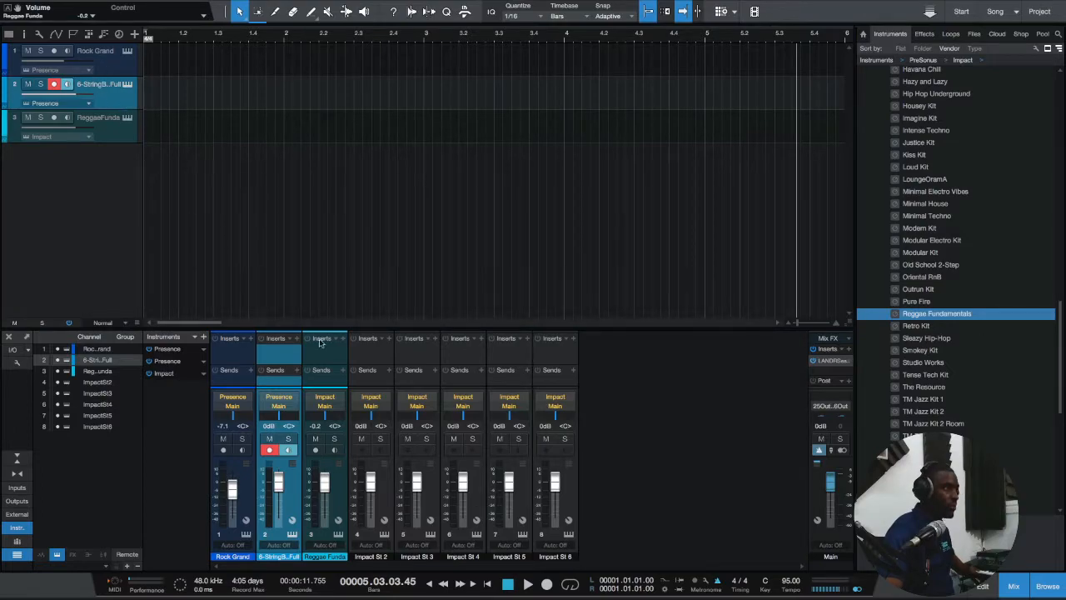
click(129, 84)
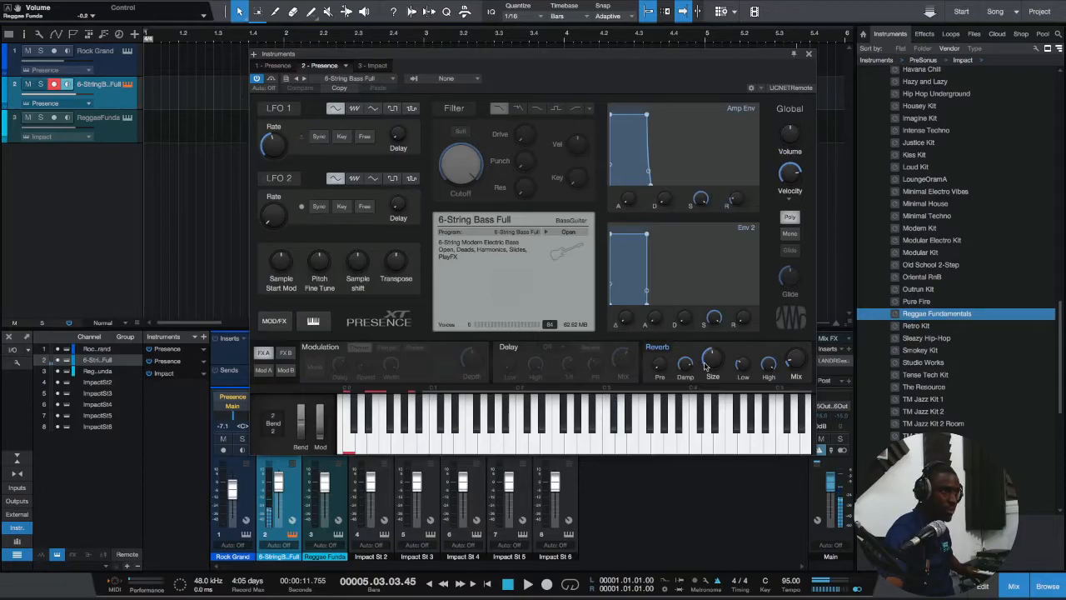
drag(794, 358, 793, 410)
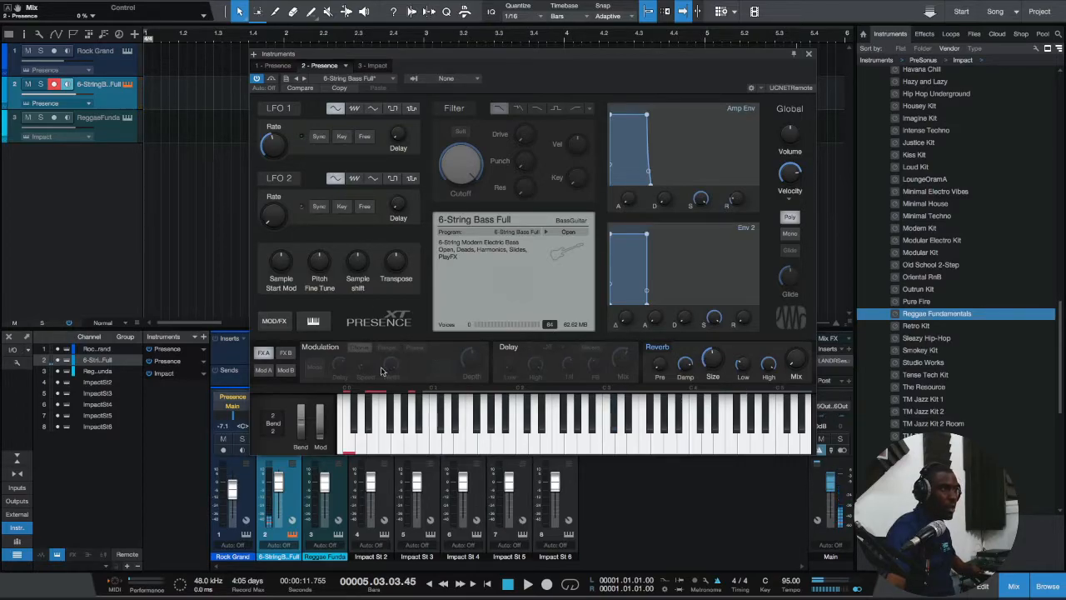
Step: Enable the bass instrument's EQ, cut its four upper bands to -15 dB and slightly boost the two lowest bands
click(286, 353)
click(265, 356)
click(285, 353)
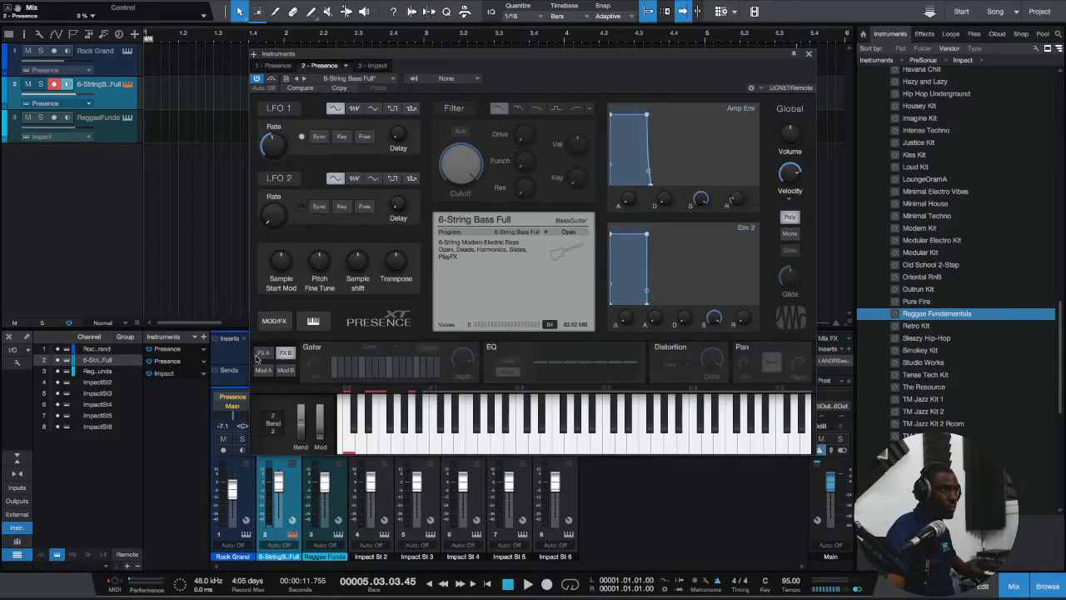
click(263, 353)
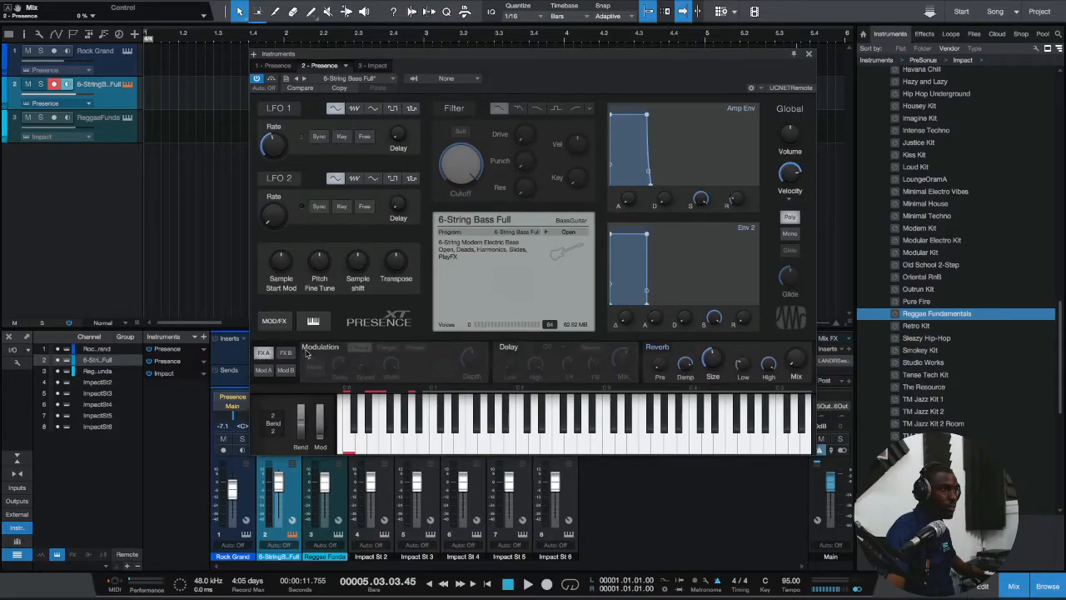
click(287, 354)
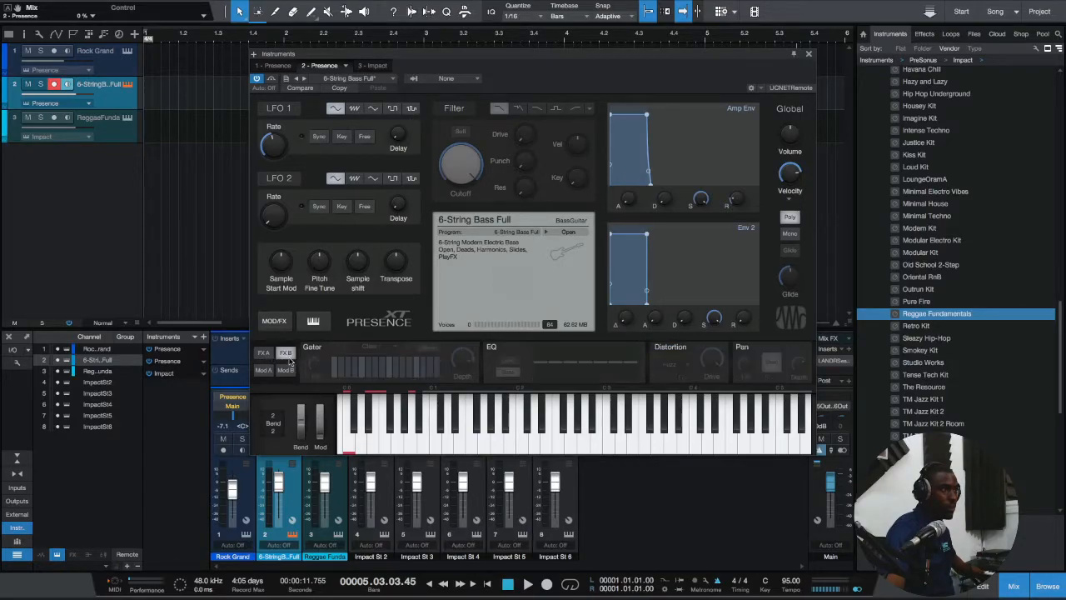
click(493, 350)
drag(633, 364, 600, 392)
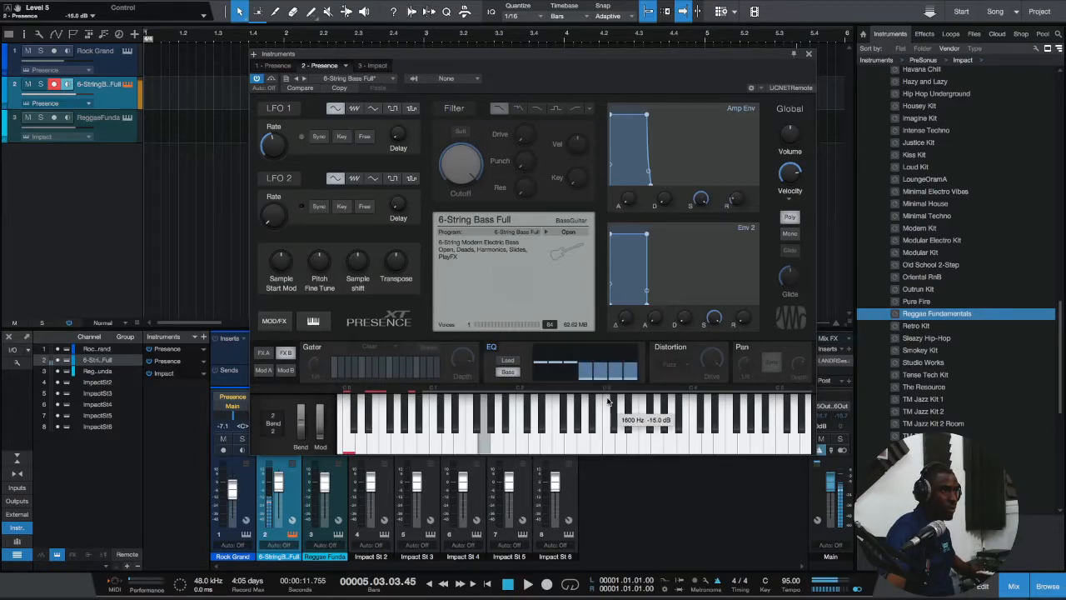
drag(540, 363, 561, 362)
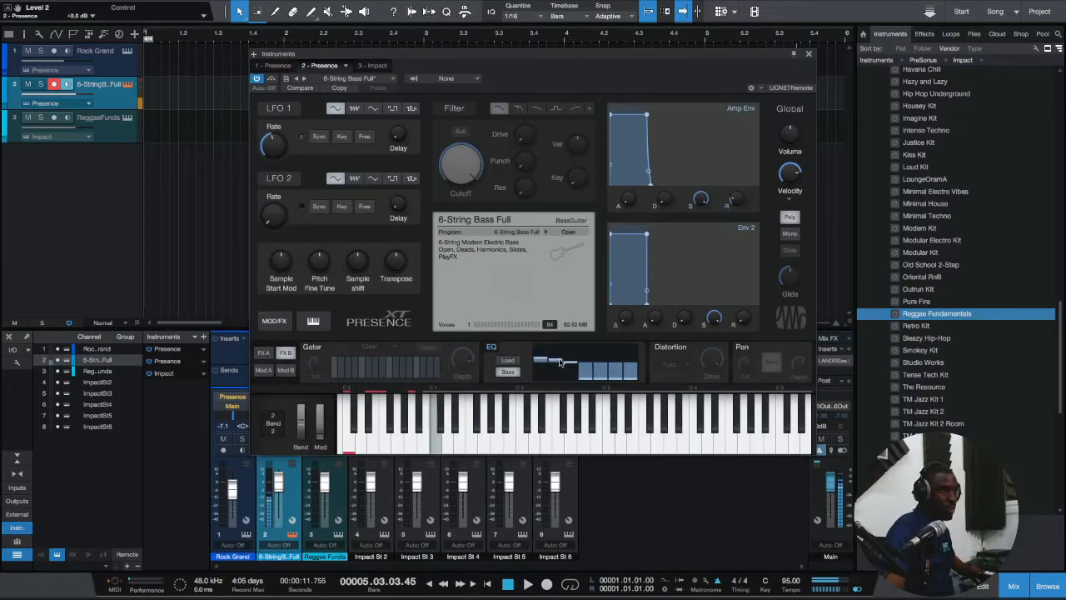
Step: Switch the EQ type to Lead, raise the fifth and sixth bands, and set the third band to -0.5 dB
click(509, 360)
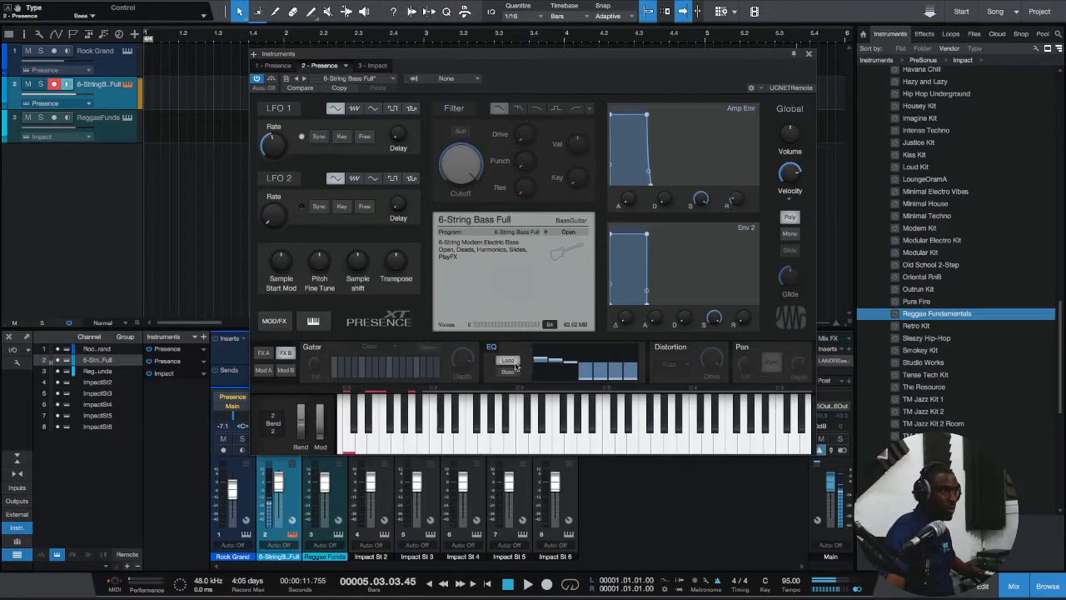
mouse_move(571, 364)
mouse_down()
mouse_move(570, 347)
mouse_move(567, 364)
mouse_up()
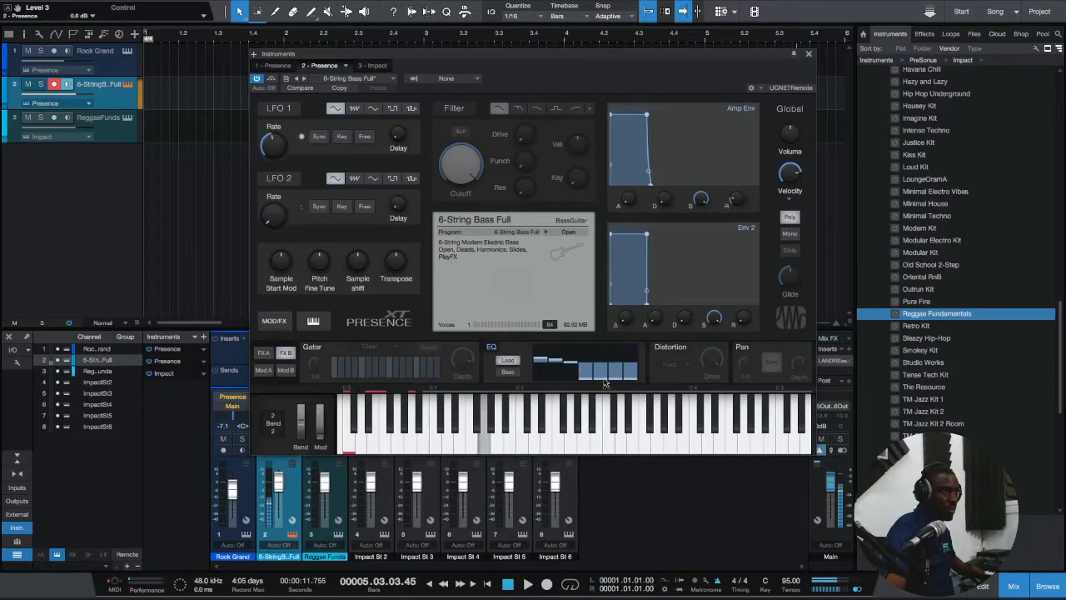
mouse_move(607, 383)
mouse_down()
mouse_move(607, 354)
mouse_move(618, 384)
mouse_move(619, 357)
mouse_move(620, 369)
mouse_up()
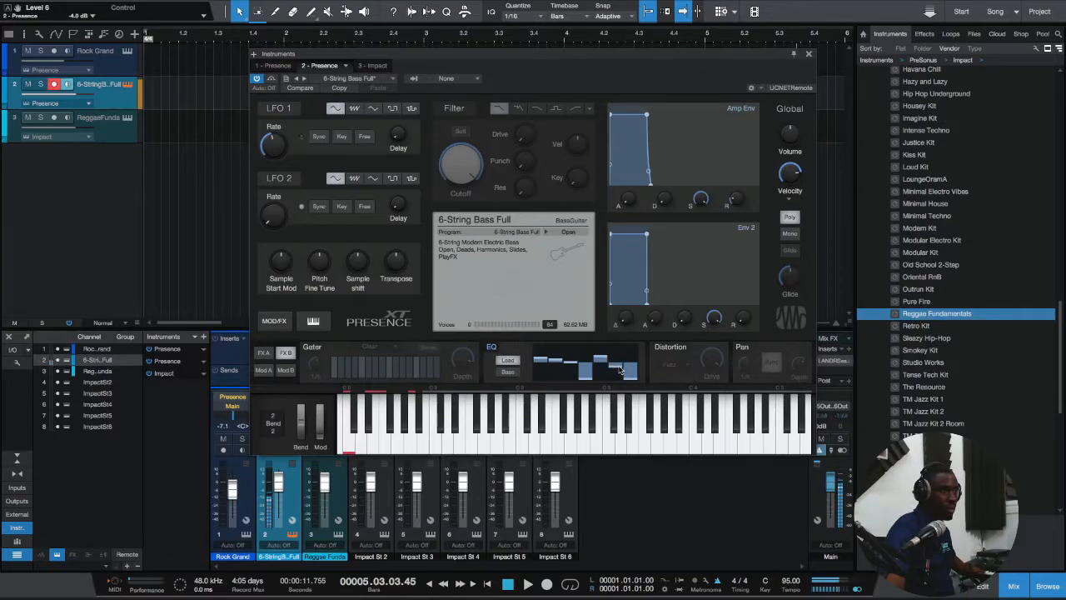
drag(617, 368, 574, 366)
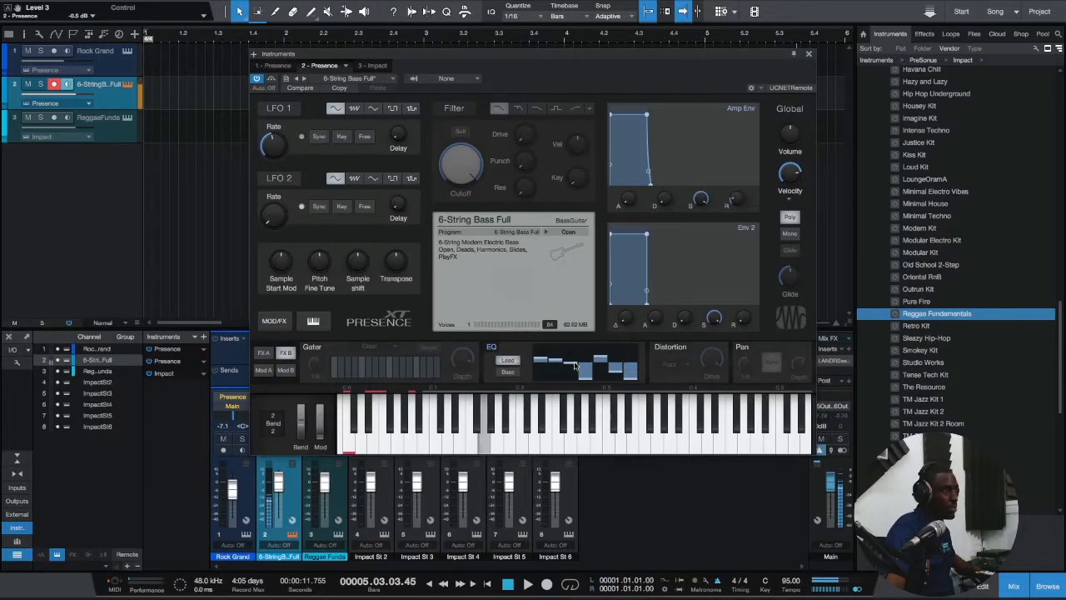
Step: Enable the bass instrument's filter, lower its cutoff to below 2 kHz, and close the instrument window
click(454, 108)
drag(463, 161, 476, 219)
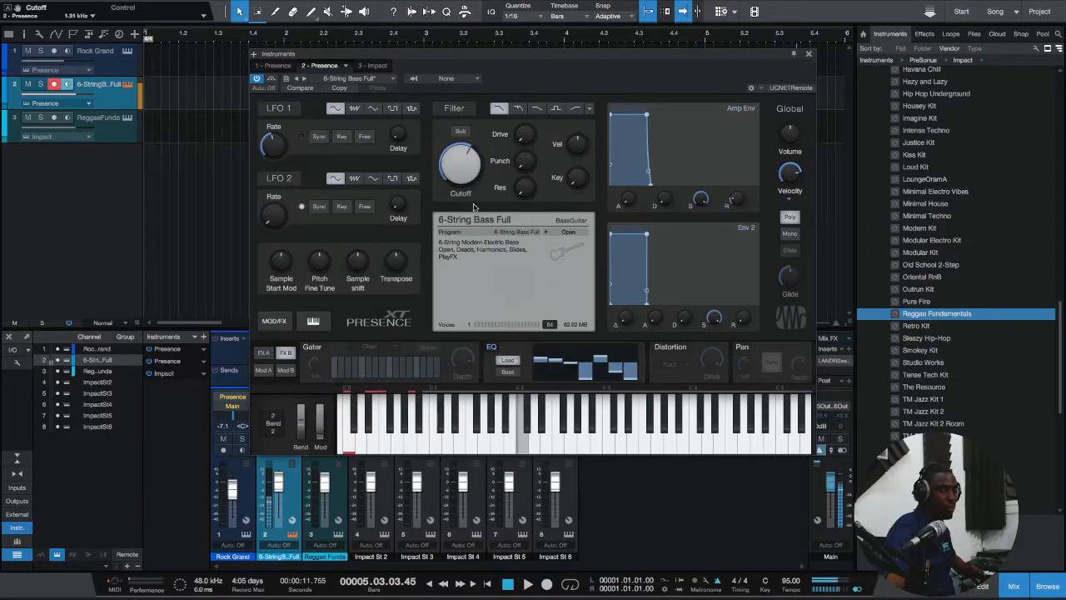
drag(462, 167, 463, 160)
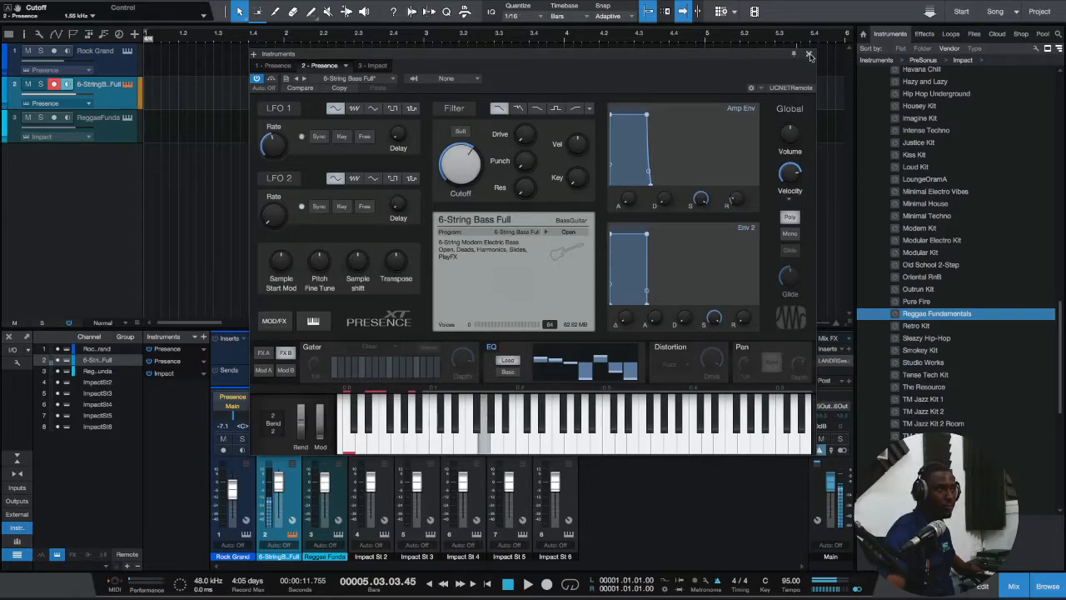
click(809, 53)
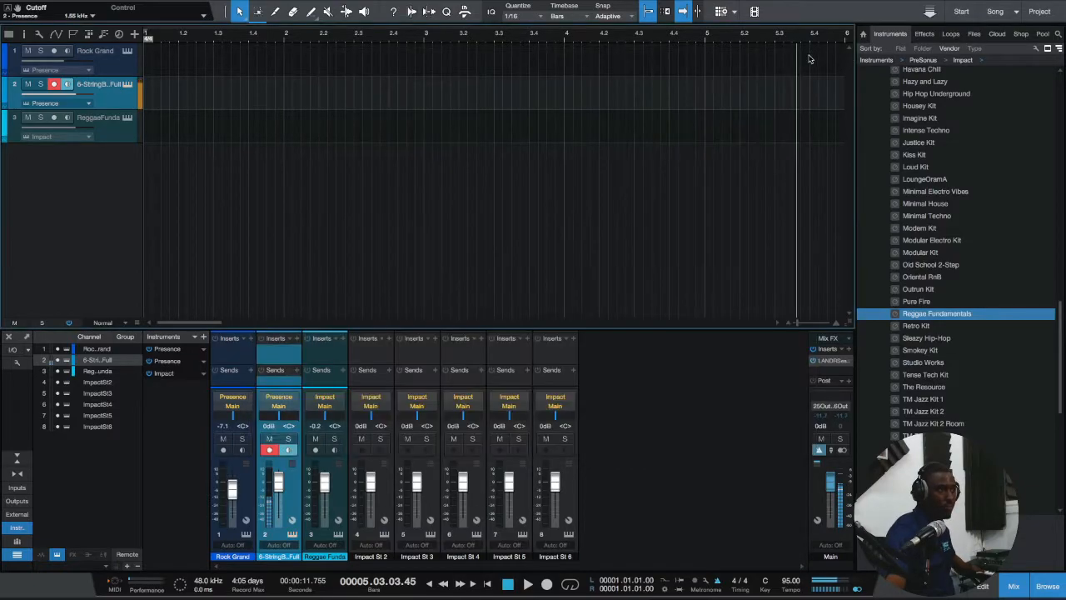
Step: Audition the Rock Grand track, check its instrument settings, and select the Reggae Fundamentals drum track
click(114, 65)
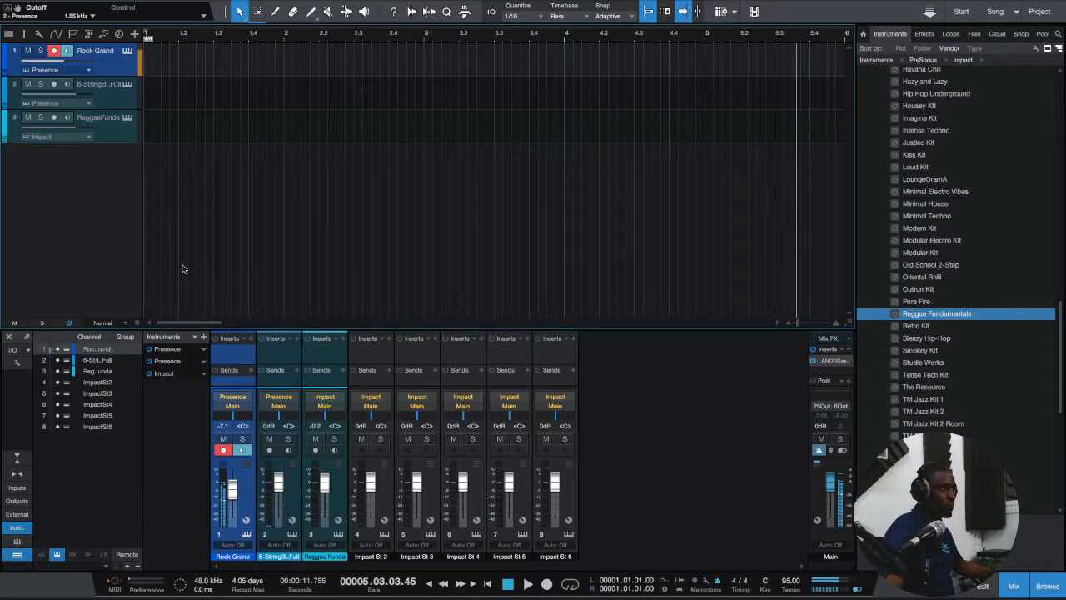
click(127, 50)
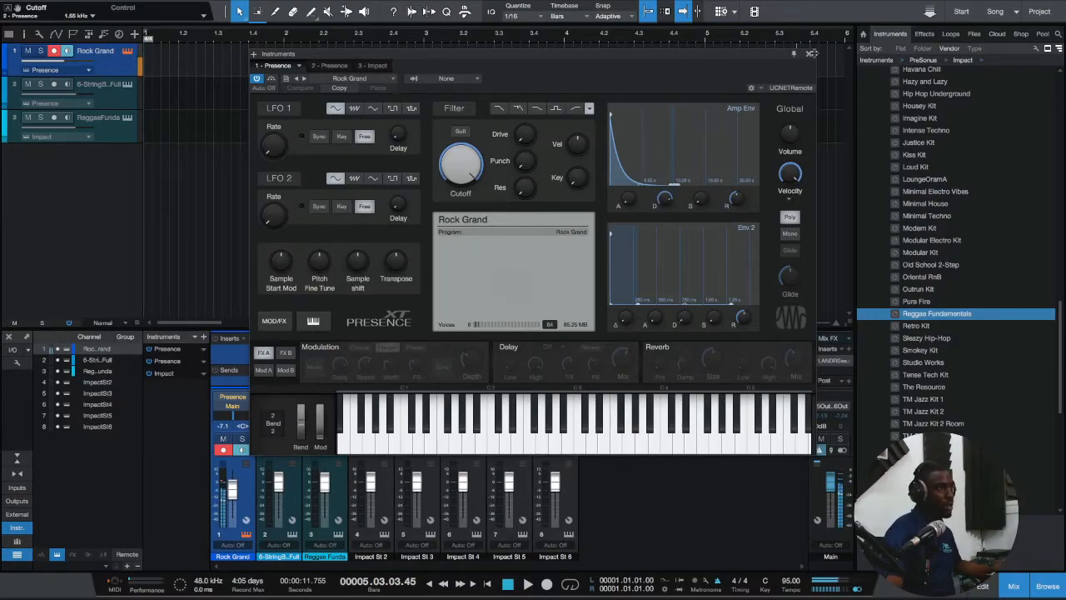
click(807, 53)
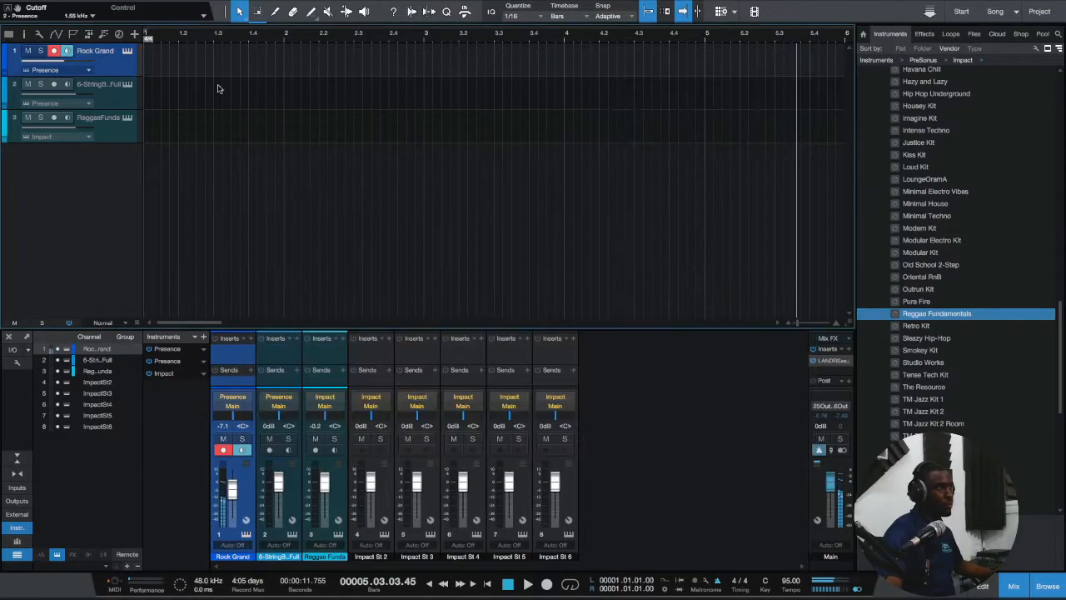
click(104, 130)
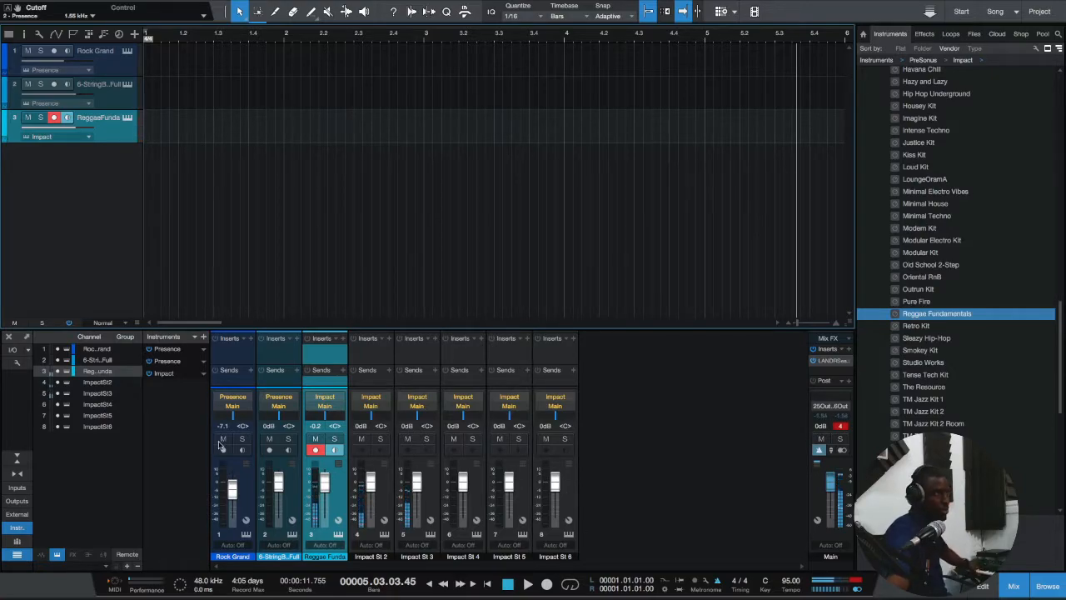
click(488, 583)
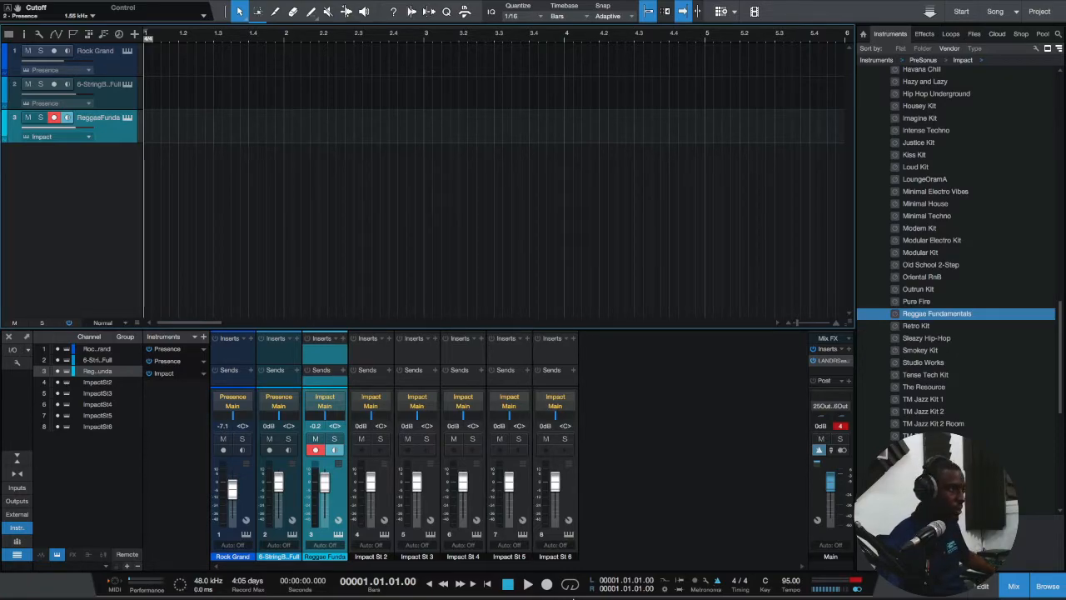
click(547, 584)
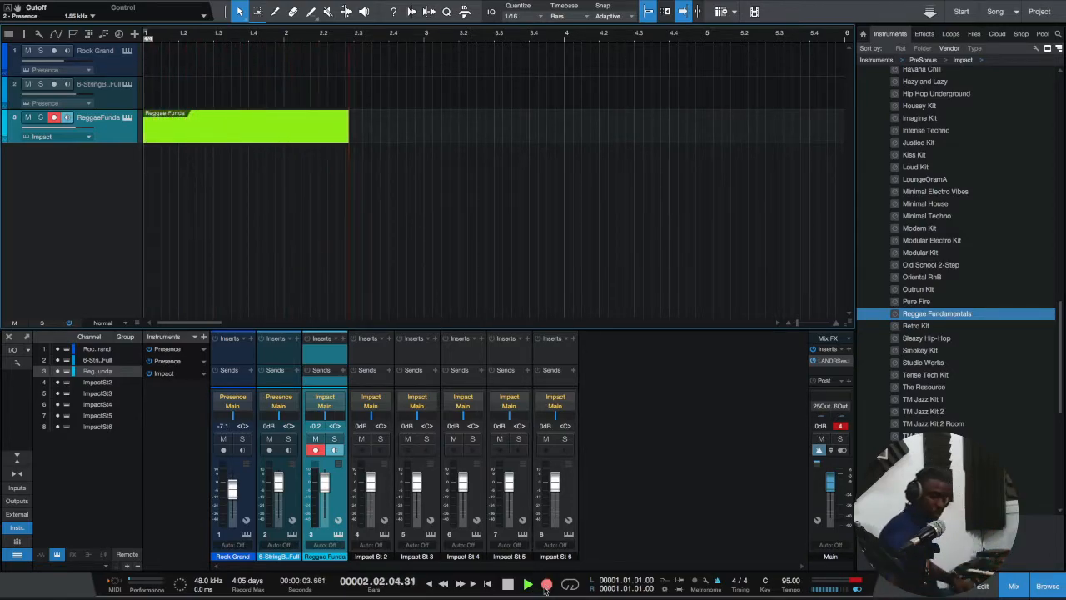
key(space)
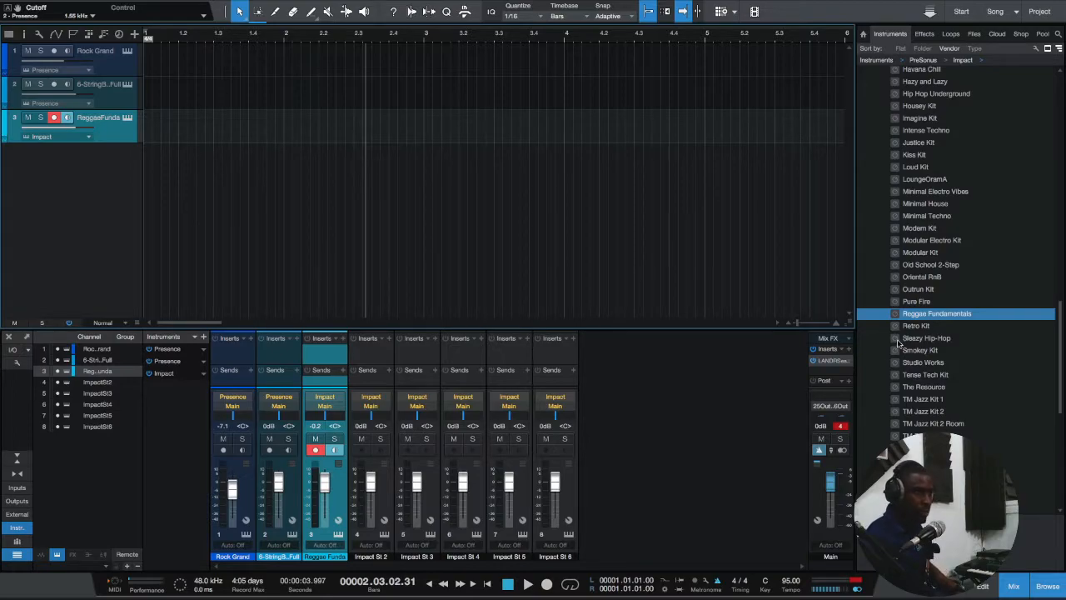
Step: Try a tempo of 80 with a short test recording on the drum track from the song start
click(794, 582)
text(80)
key(Return)
click(488, 582)
click(546, 583)
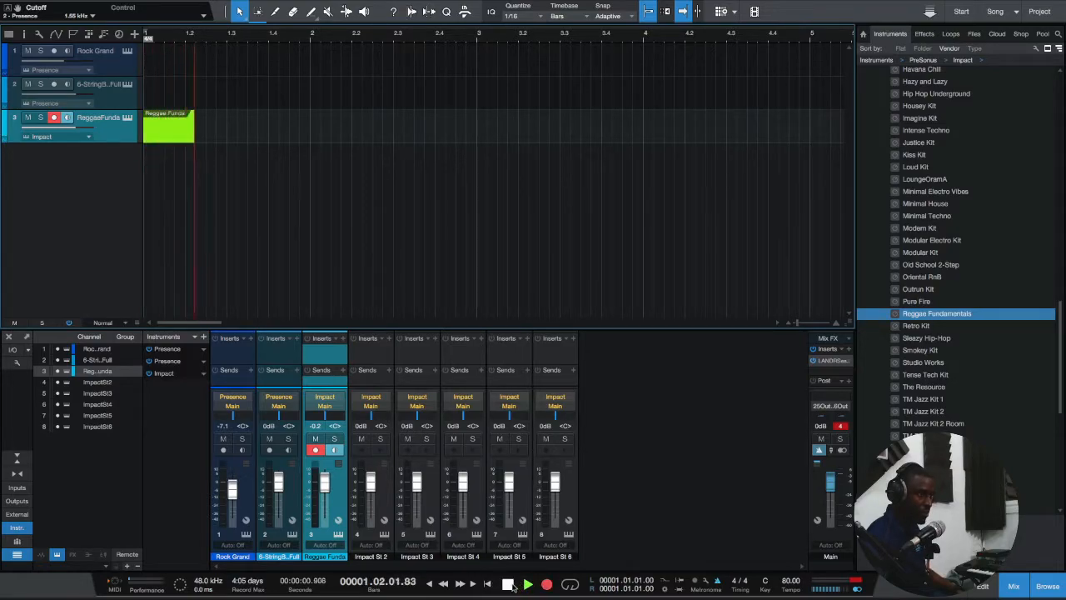
key(space)
Step: Set the song tempo to 70
double_click(792, 582)
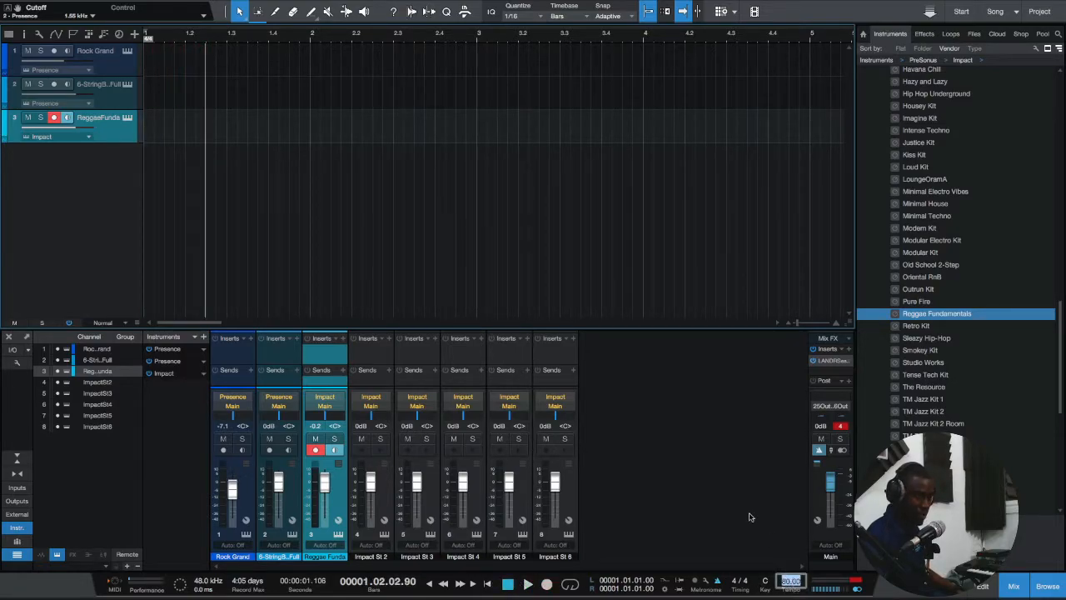
text(70)
key(Return)
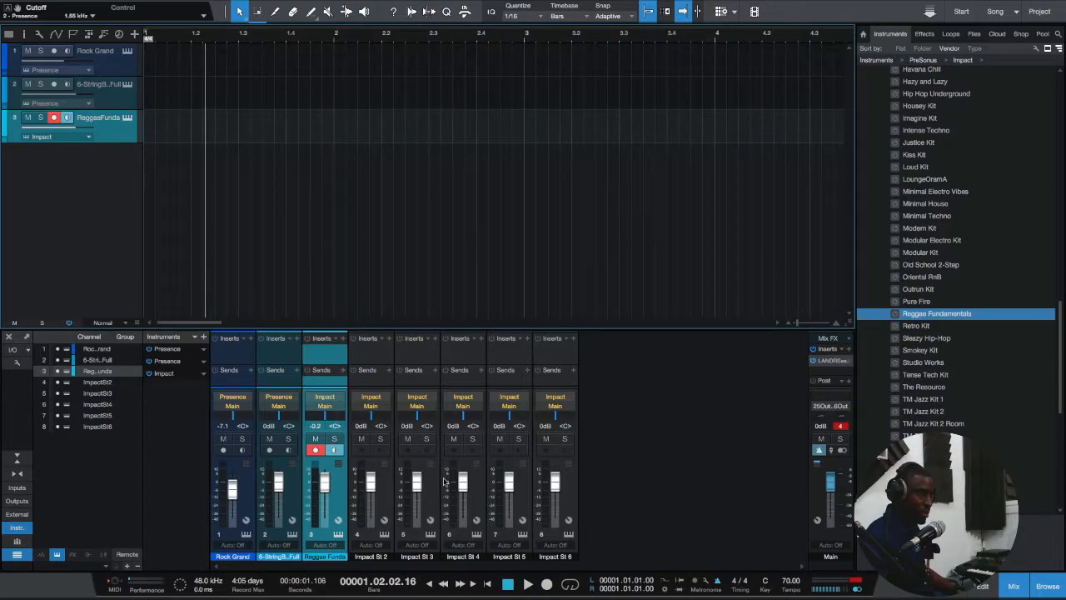
Step: Record a hi-hat, bass drum and shot pattern on the drum track, starting the take from the song start
click(490, 584)
click(529, 587)
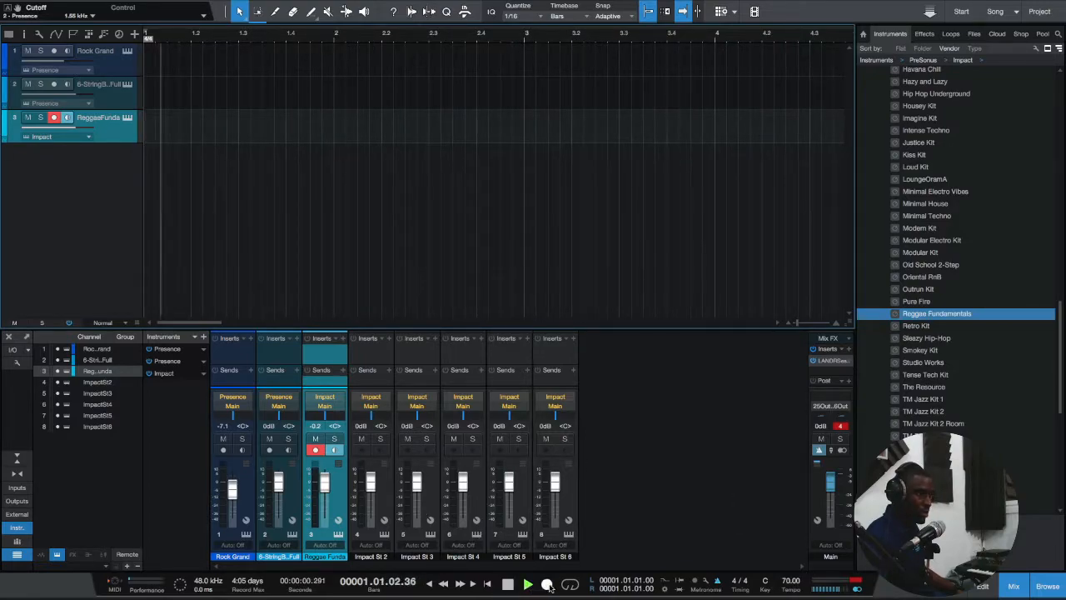
click(532, 586)
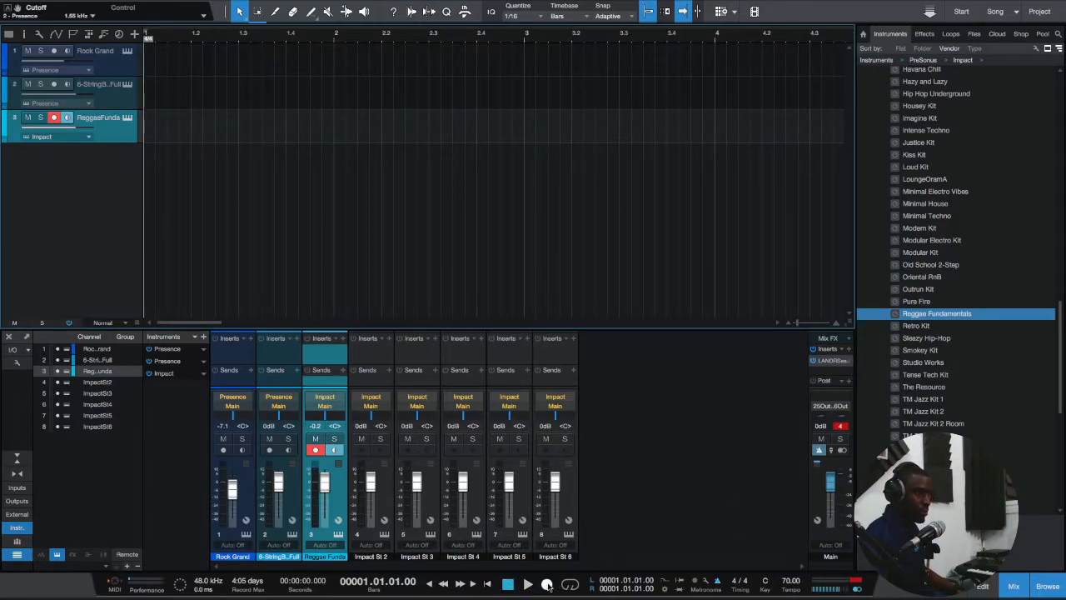
click(547, 586)
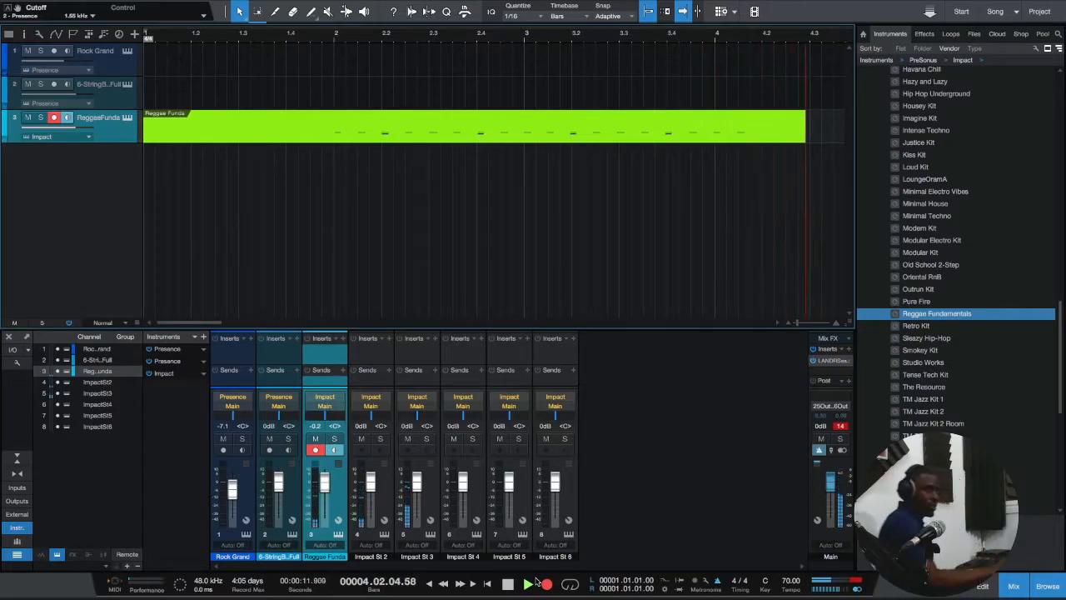
key(space)
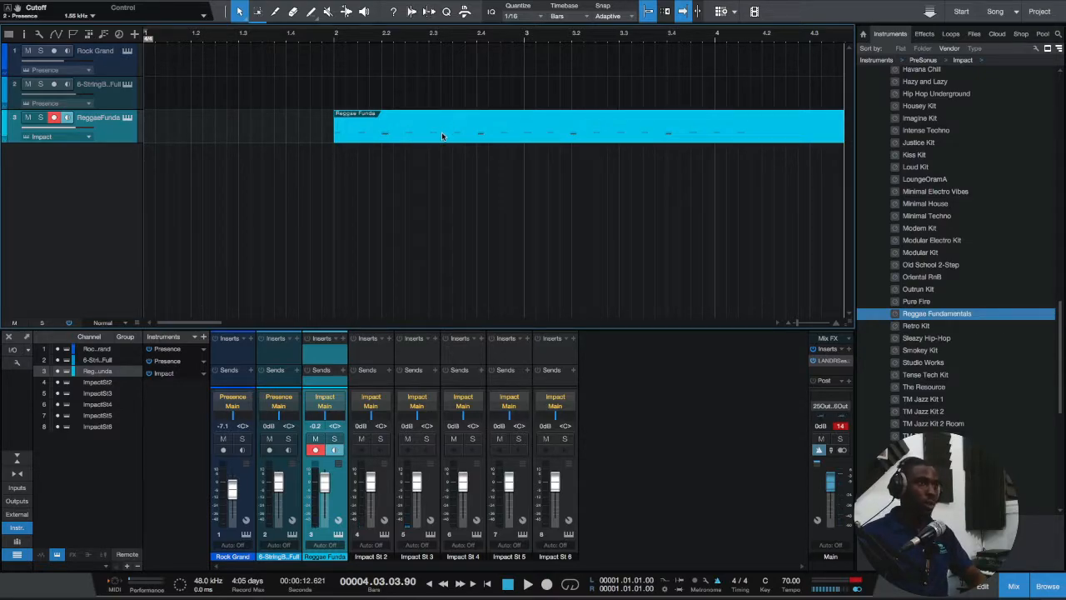
Step: Hide the browser, open the recorded drum clip for note editing, and enlarge the editor to show all drum lanes
click(1055, 585)
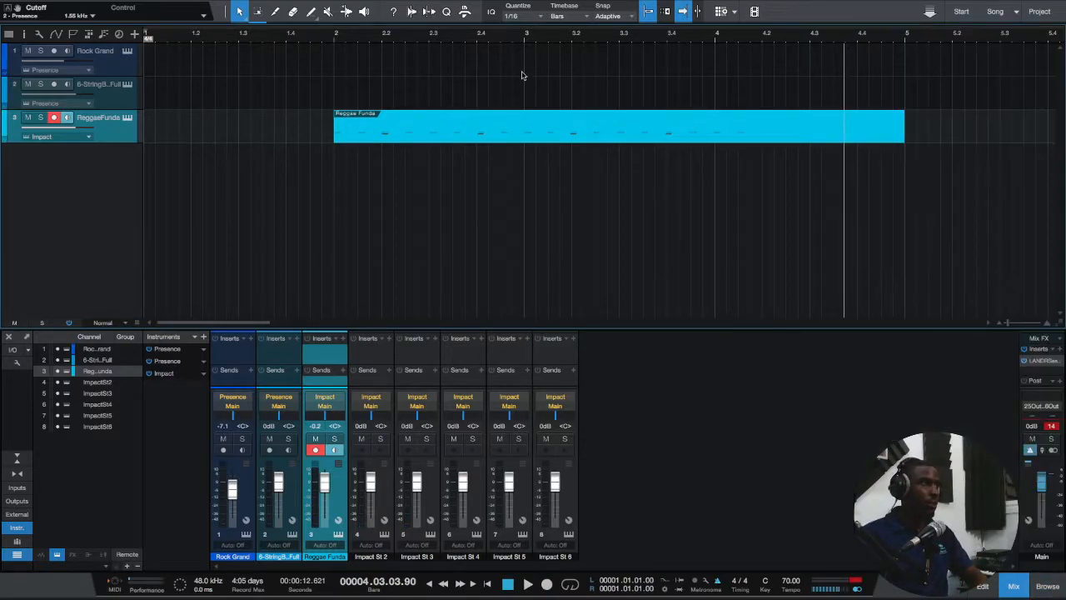
double_click(511, 128)
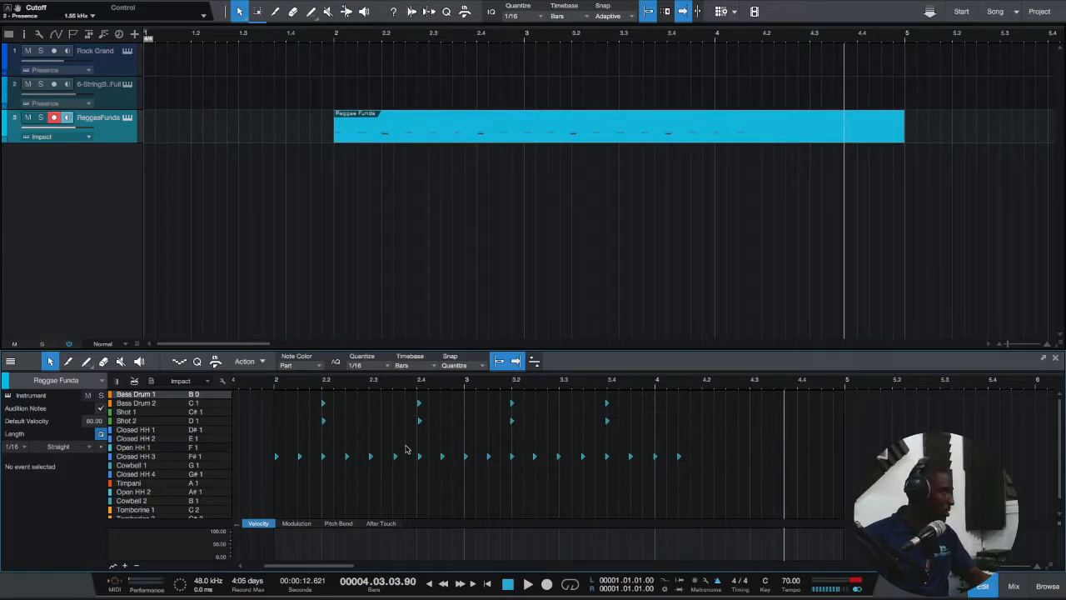
drag(434, 349, 440, 292)
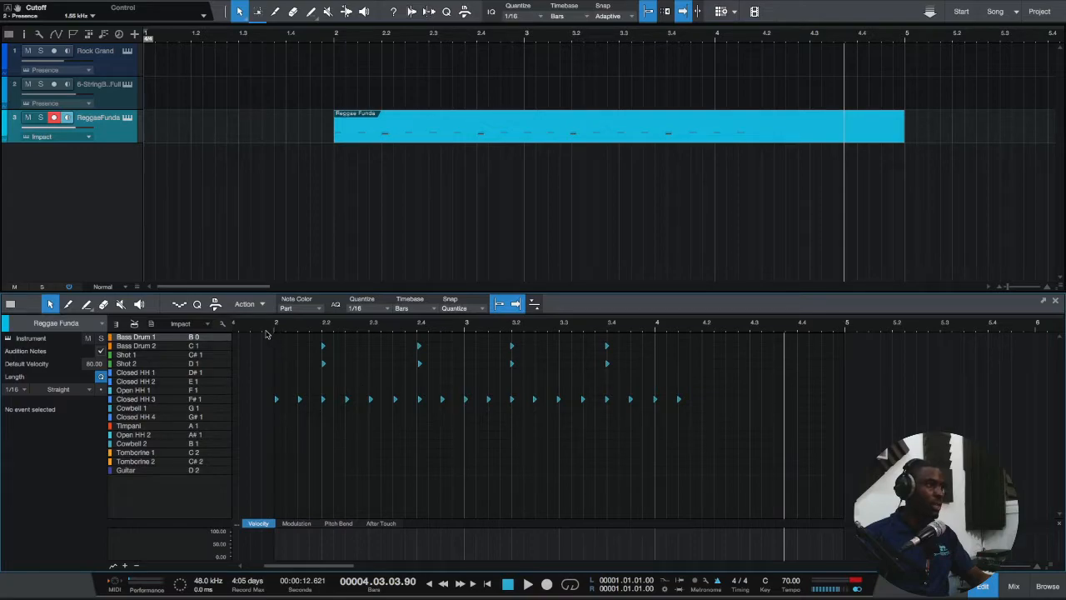
Step: Quantize all recorded notes in the drum clip to a 1/16 grid
click(377, 310)
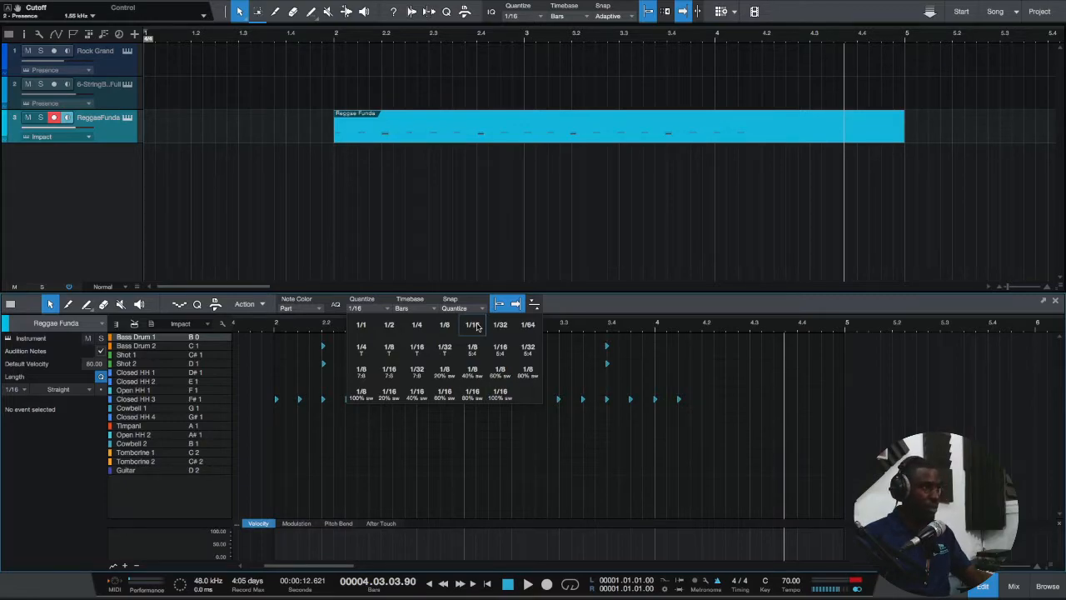
drag(271, 341, 774, 431)
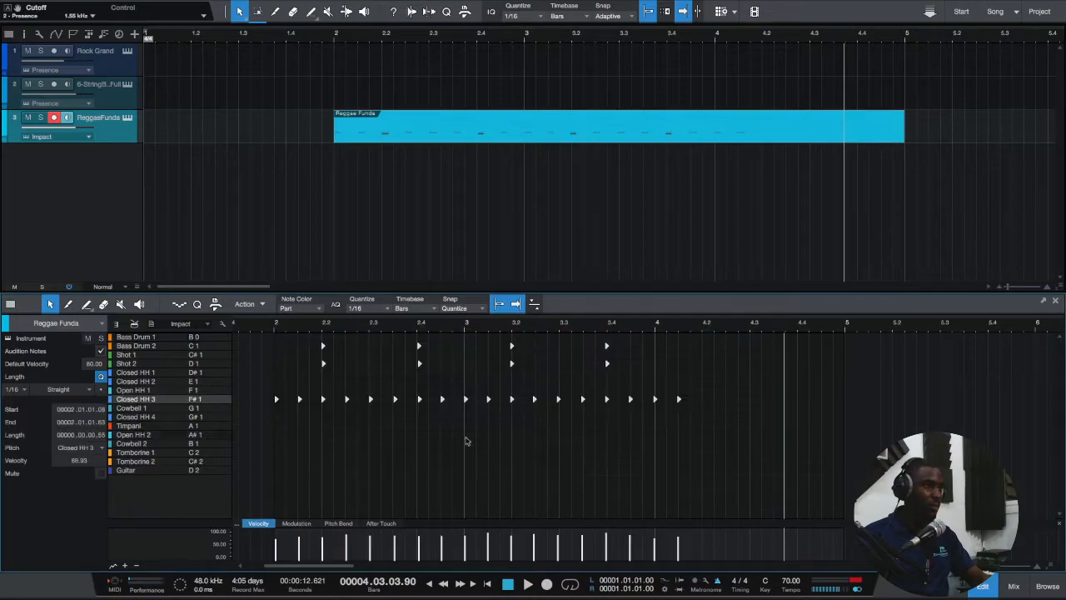
key(q)
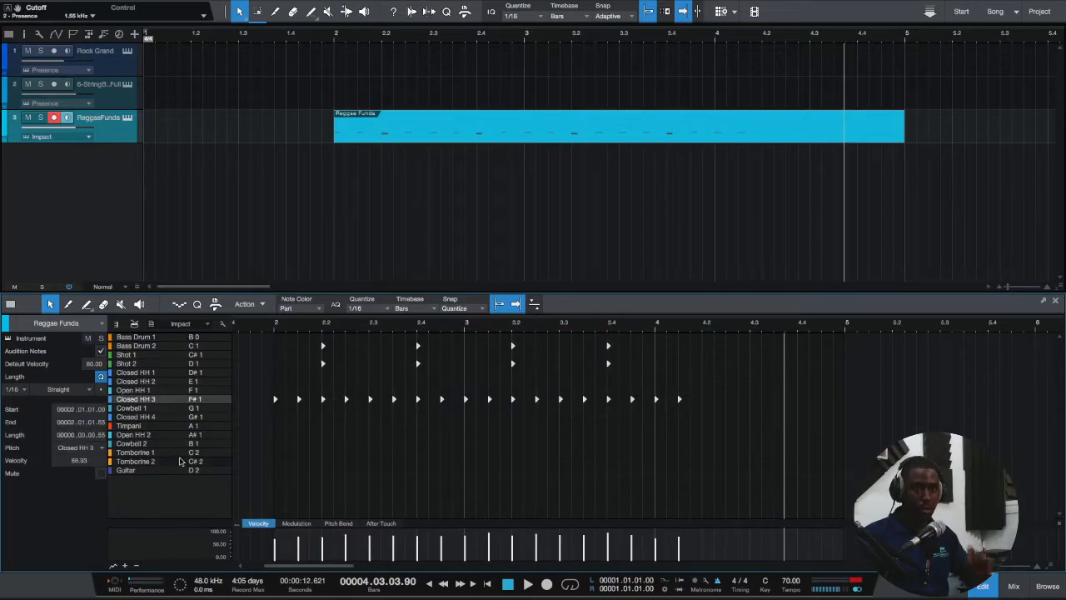
Step: Play back the quantized drum pattern from around bar 2 to check its timing and length
click(263, 328)
key(space)
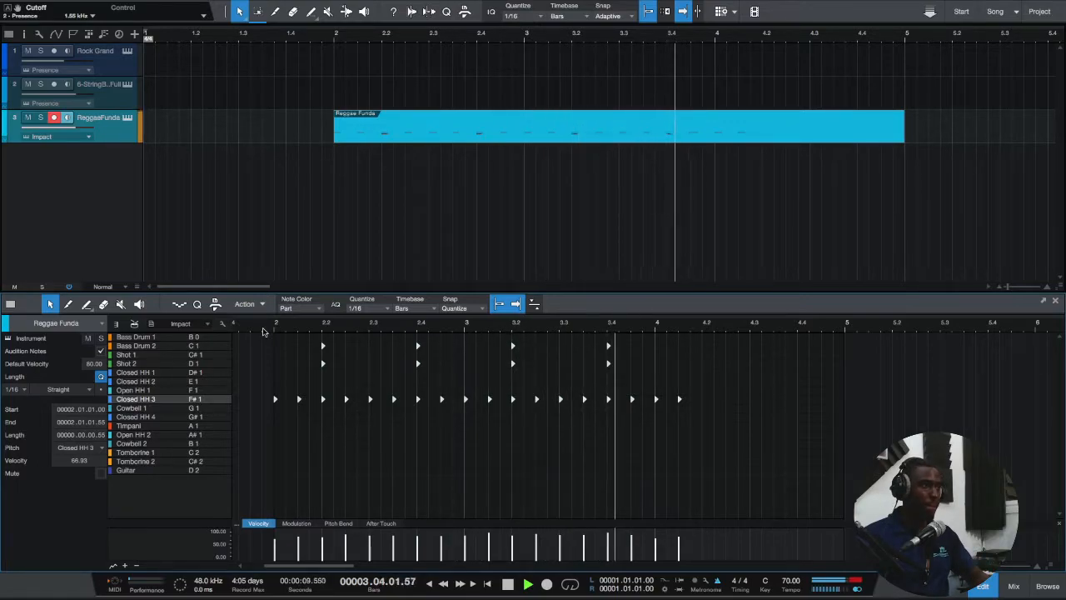
key(space)
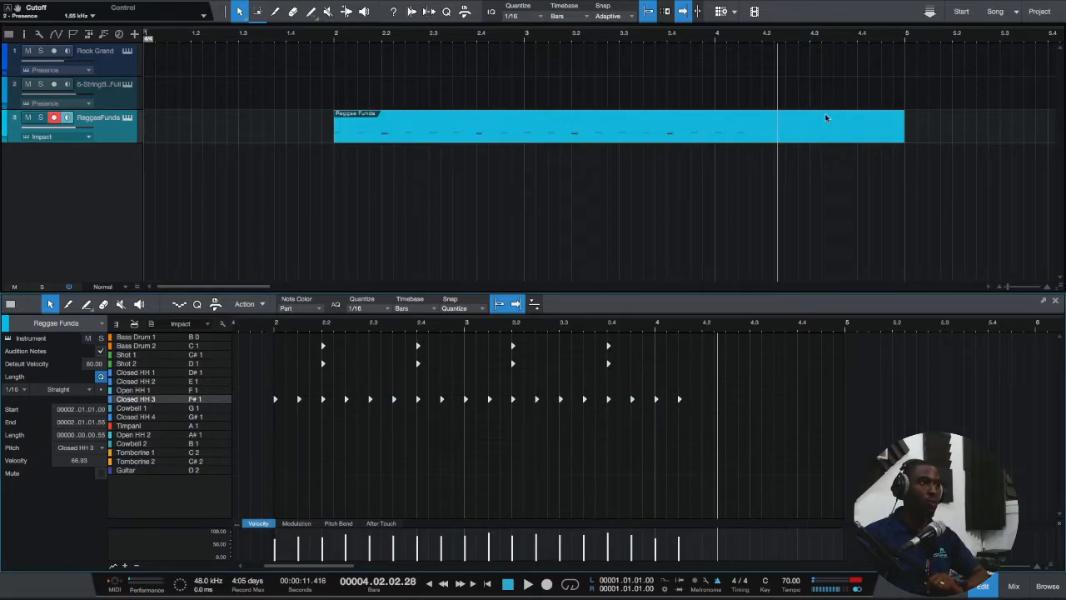
click(332, 38)
key(space)
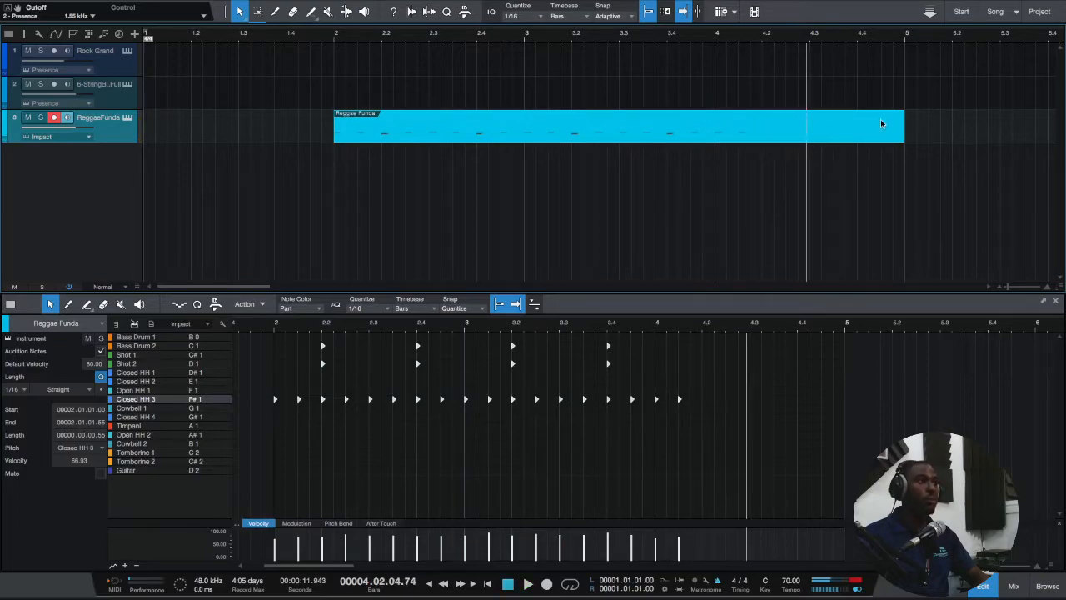
Step: Try trimming the drum clip's end to 4.2 and duplicating it, undo the duplicate, and listen from bar 2
drag(902, 133, 760, 133)
key(d)
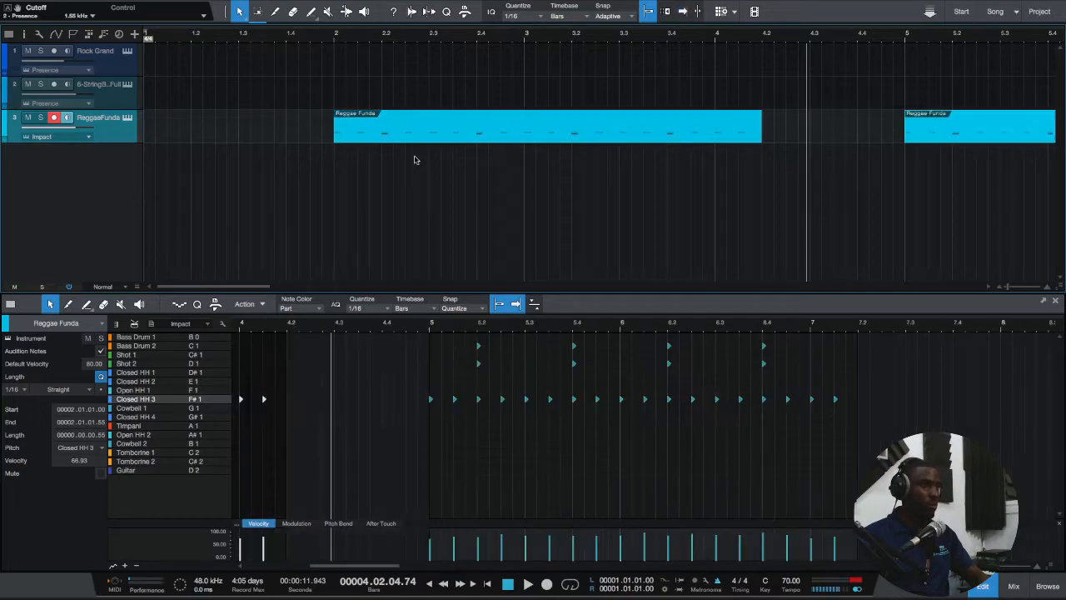
key(ctrl+z)
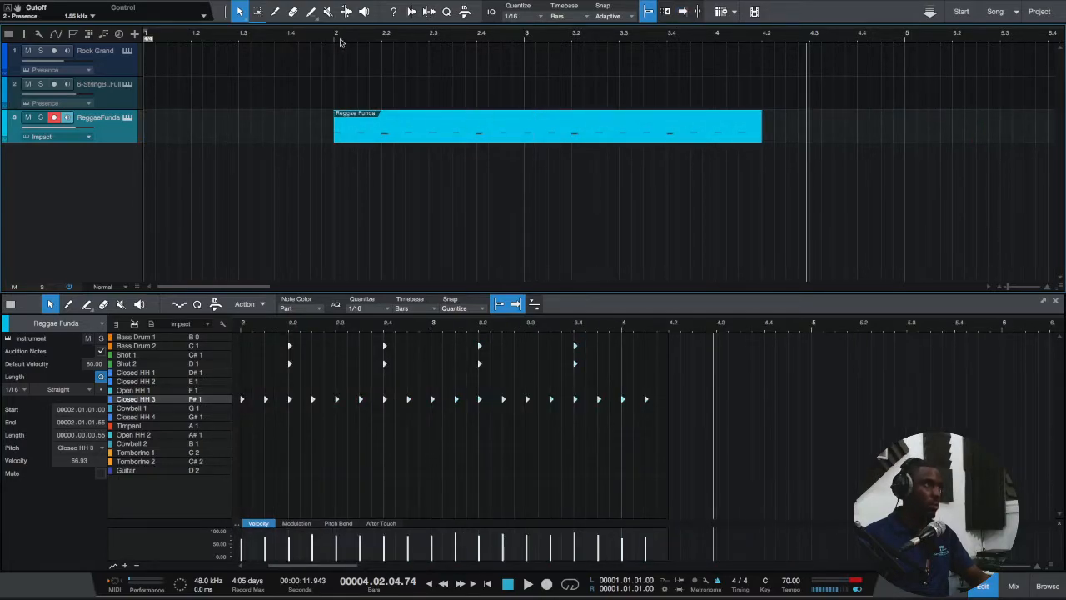
click(337, 37)
key(space)
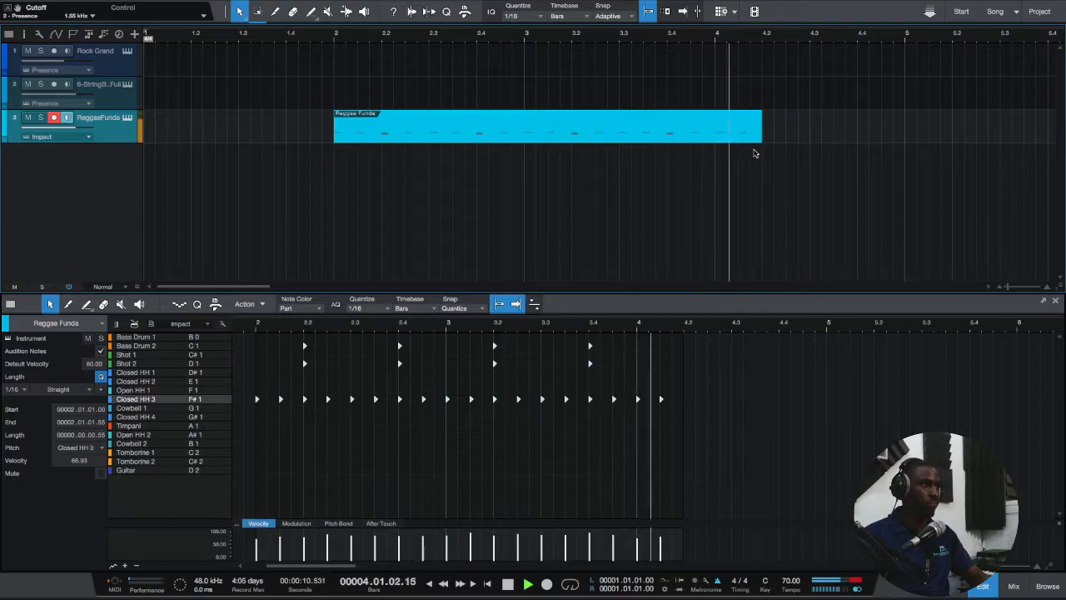
Step: Trim the drum clip to one bar ending at bar 3, duplicate it, and play the loop from bar 2
click(309, 37)
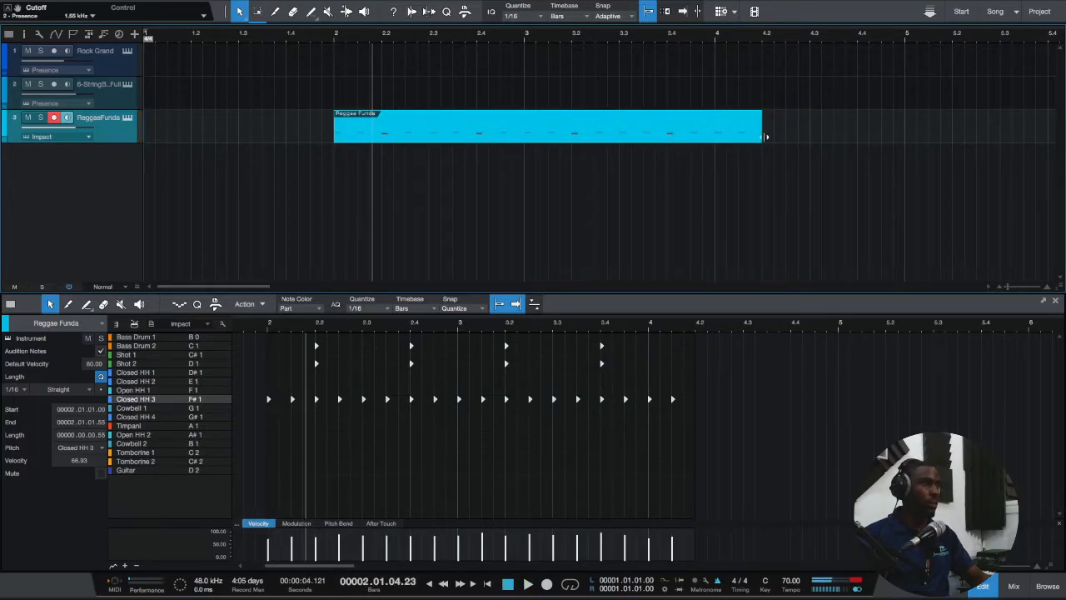
drag(765, 138, 525, 136)
key(d)
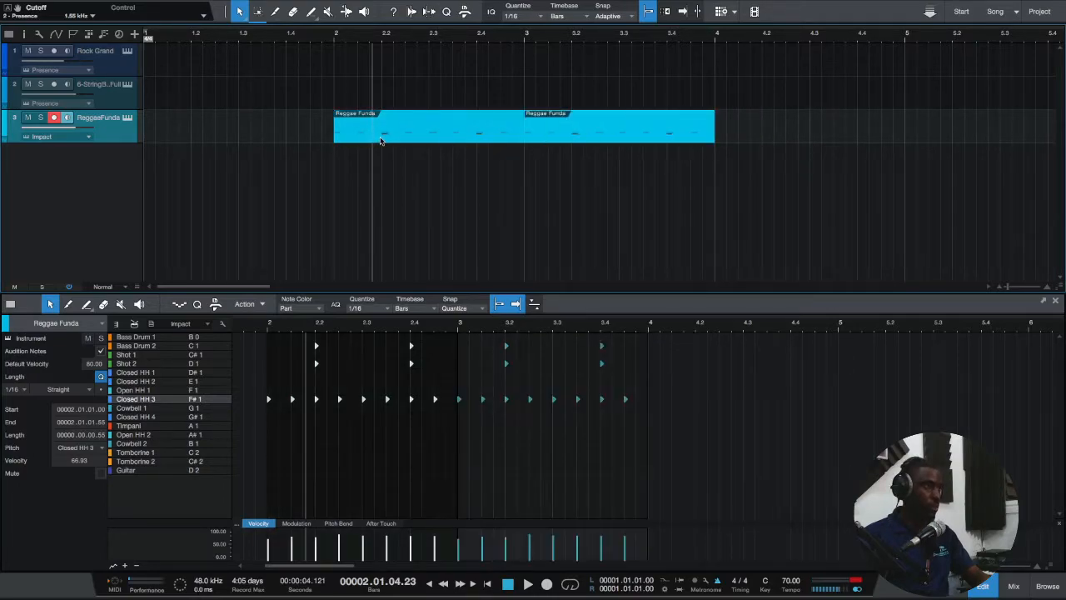
click(333, 37)
key(space)
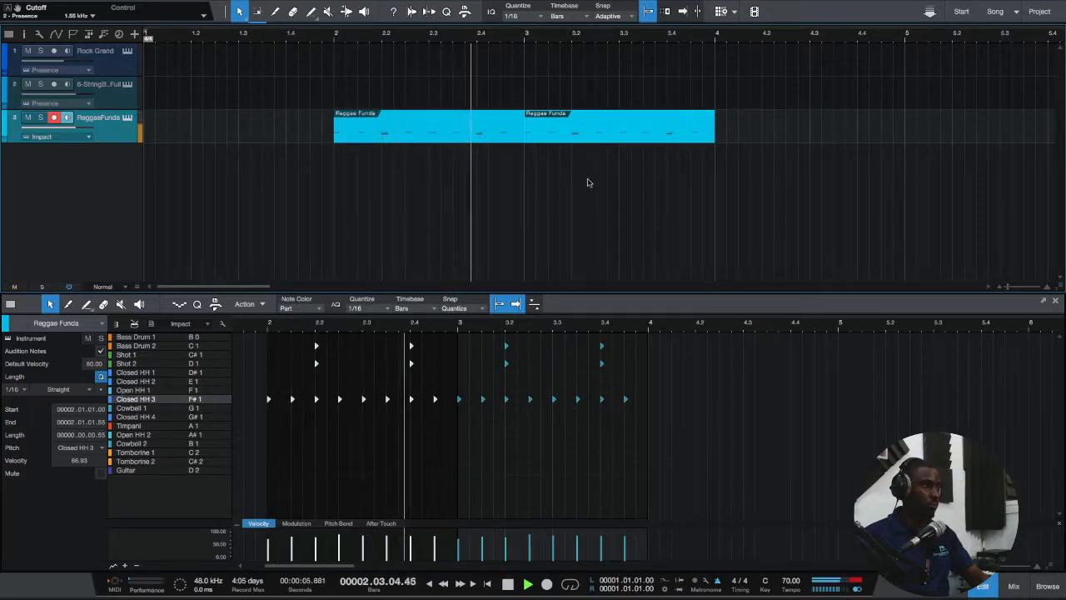
Step: Duplicate the one-bar drum clip once more, and undo both duplicates
key(d)
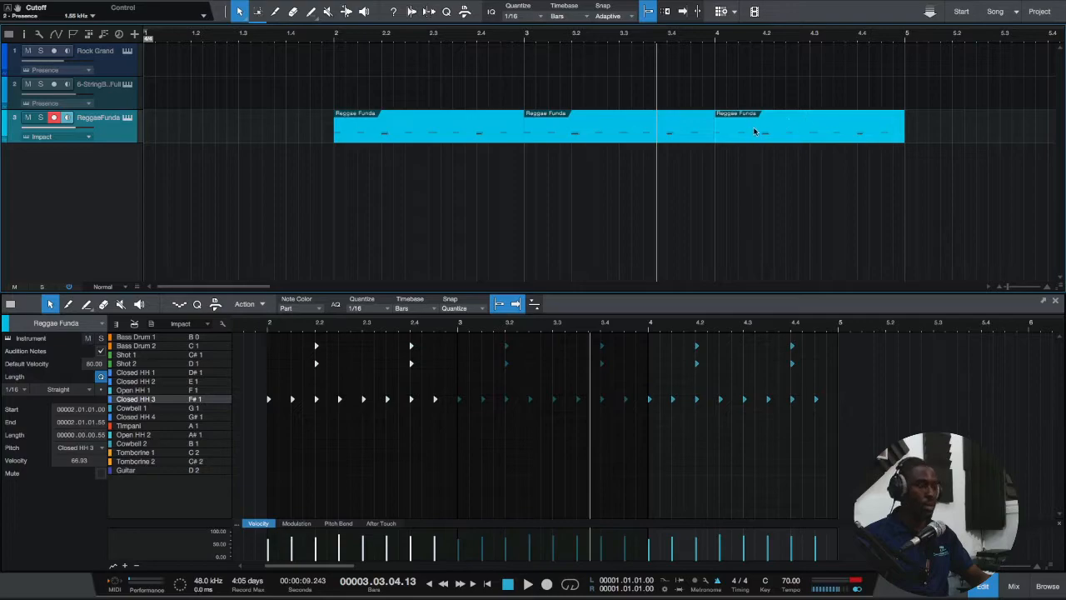
key(super+z)
key(super+z)
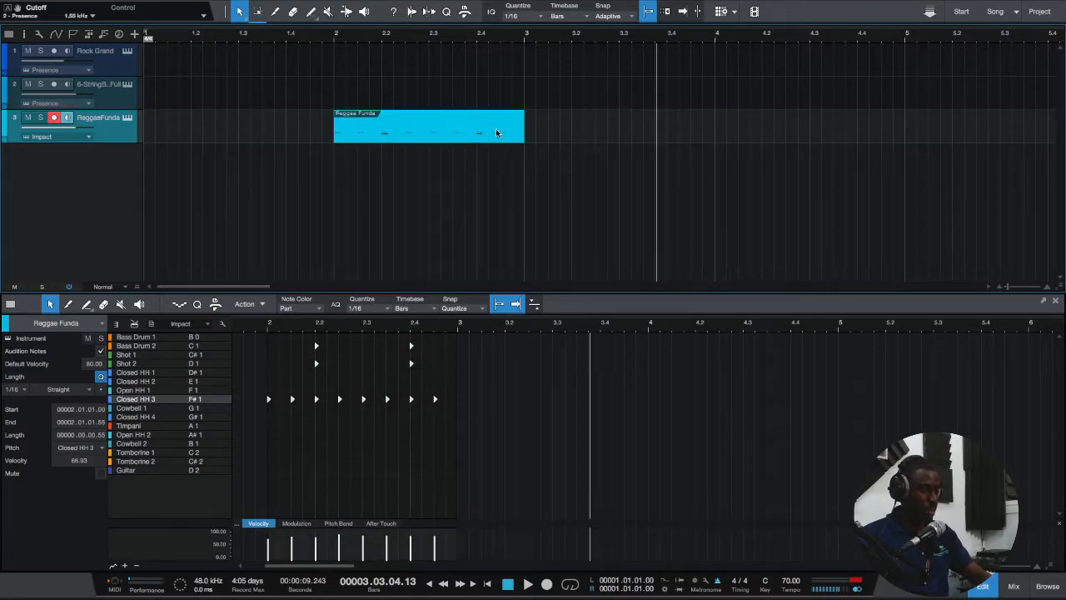
Step: Duplicate the one-bar drum clip eleven times so the pattern fills bars 2 through 13
key(d)
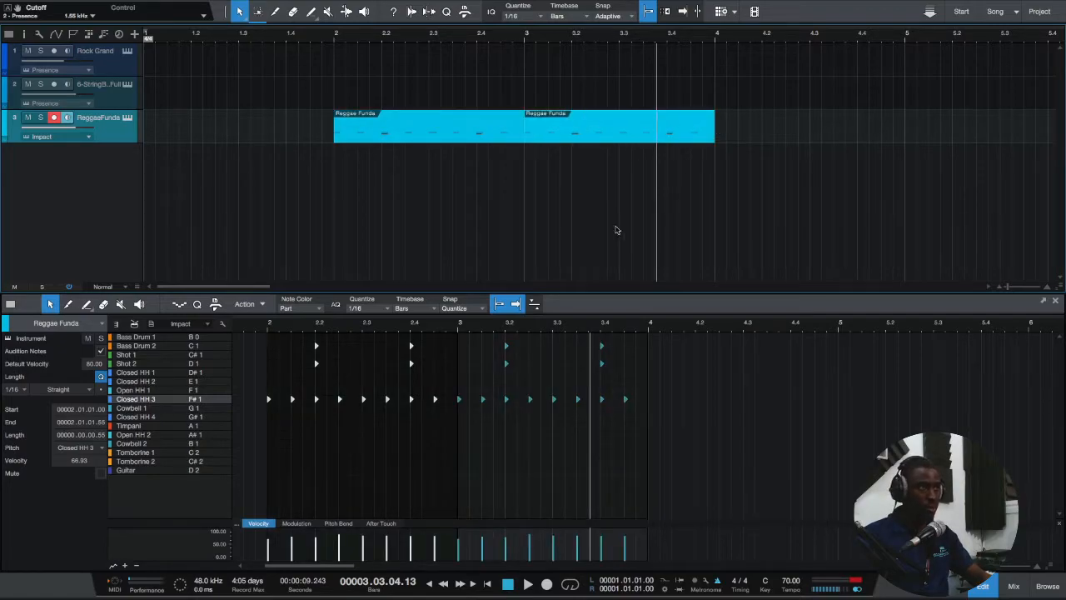
key(d)
key(d)
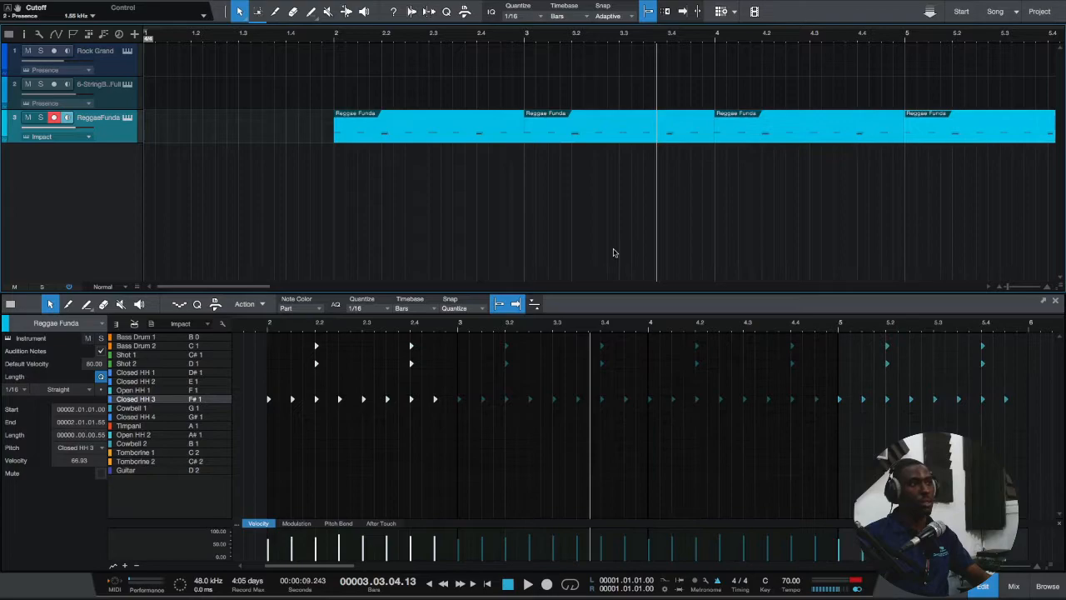
key(w)
key(w)
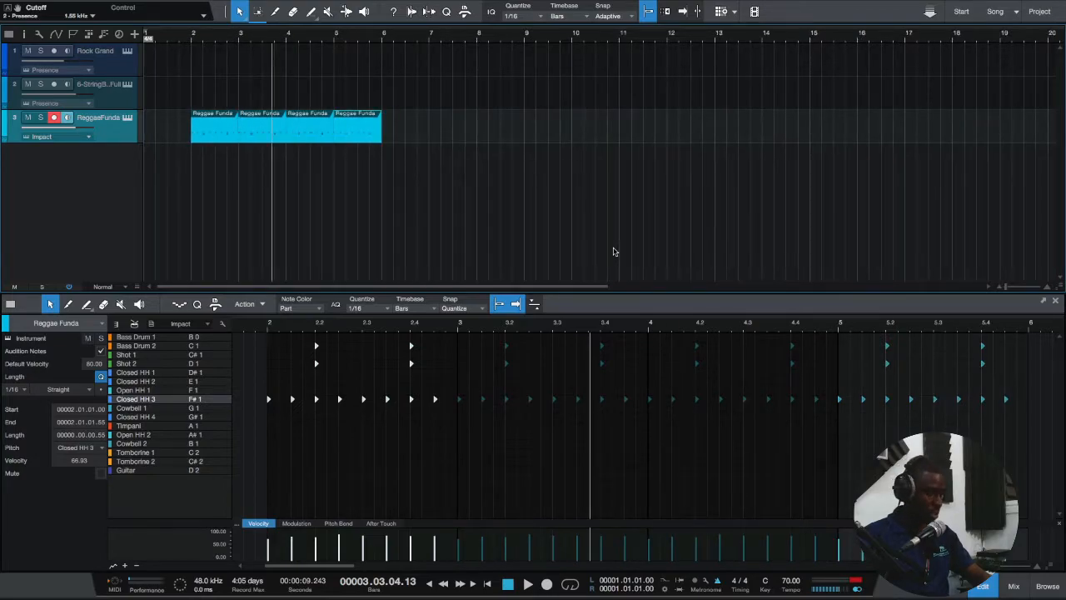
key(d)
key(d)
key(d)
key(d)
key(d)
key(d)
key(d)
key(d)
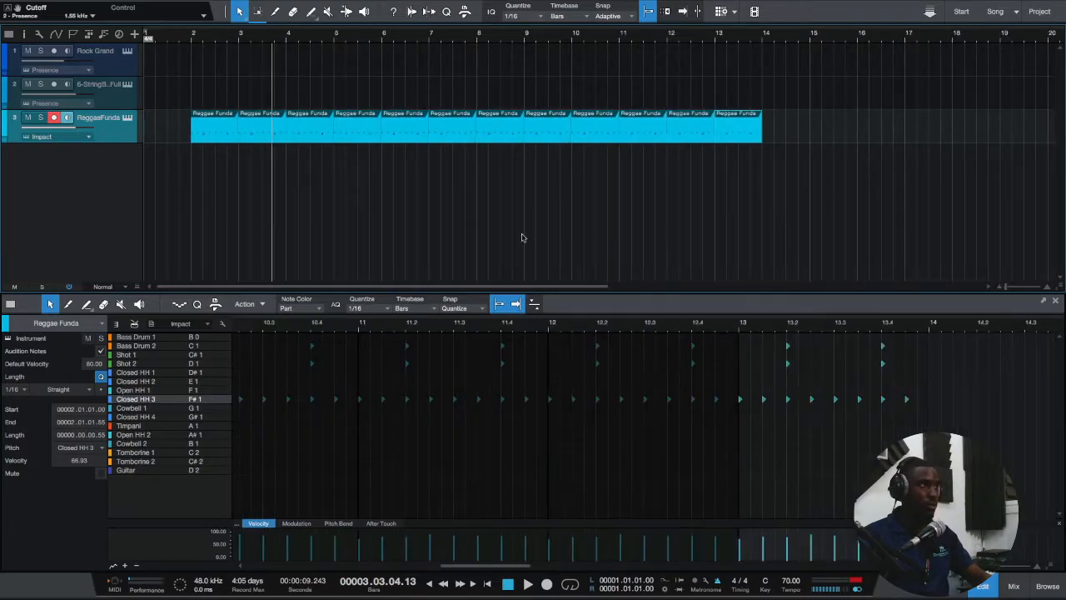
Step: Select the 6-string bass track for playing and rehearse a bass line over the drums from the song start
click(185, 38)
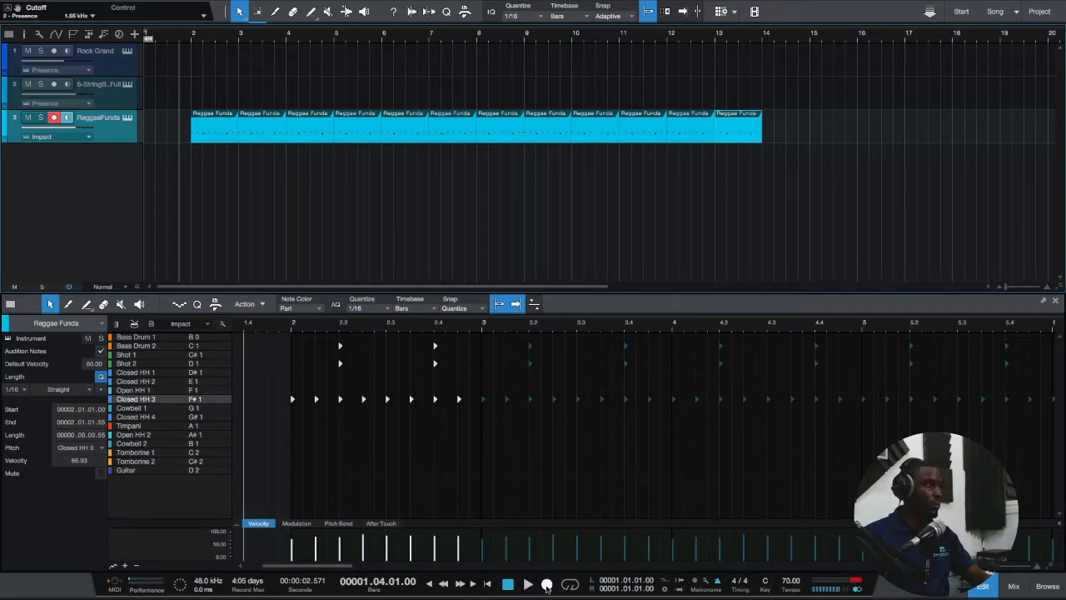
click(489, 584)
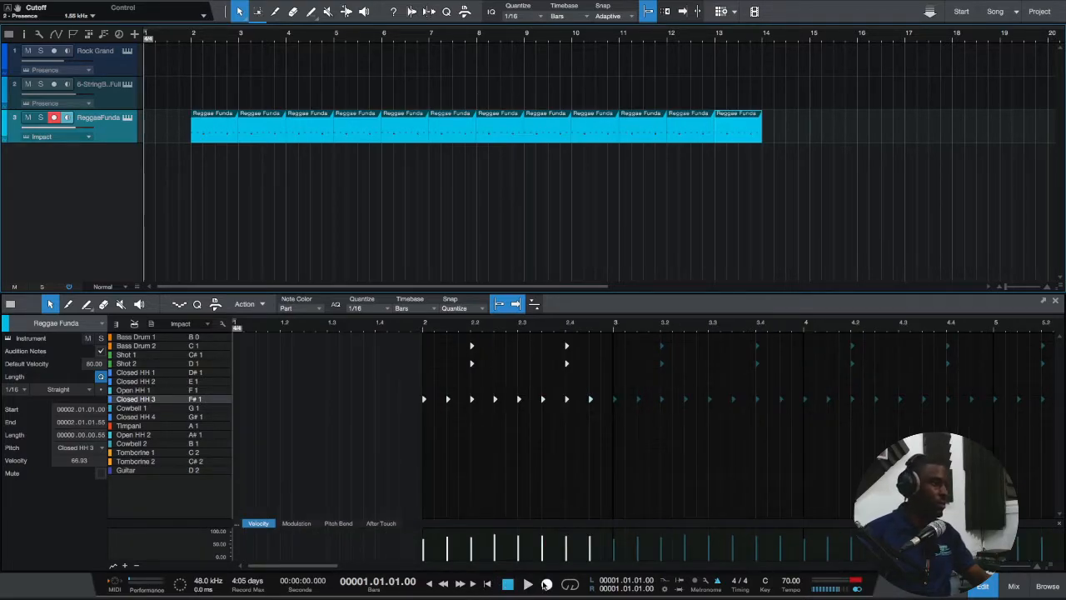
click(115, 70)
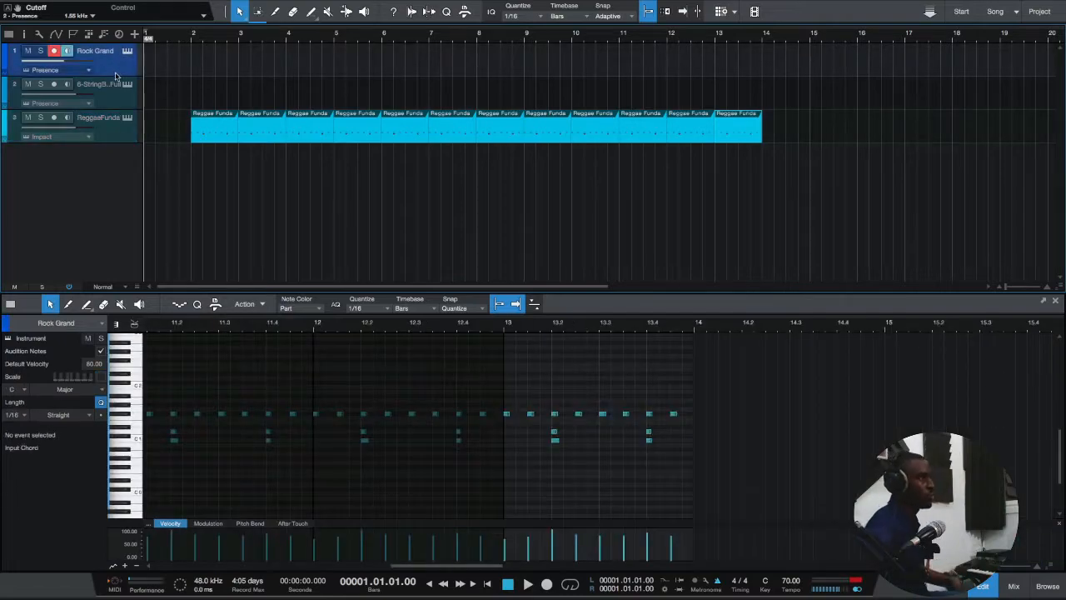
click(112, 102)
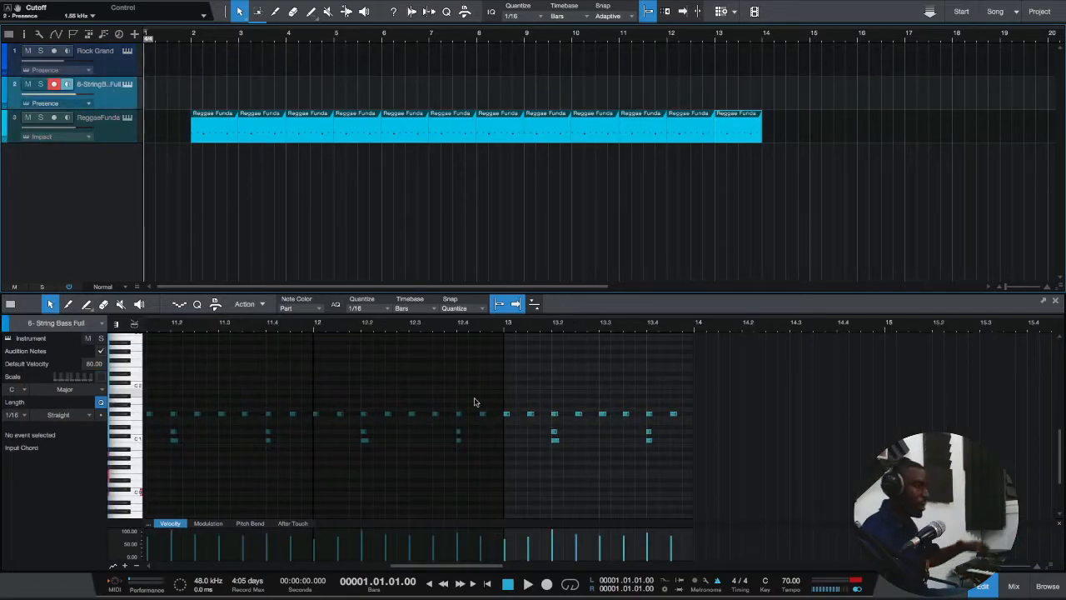
click(527, 585)
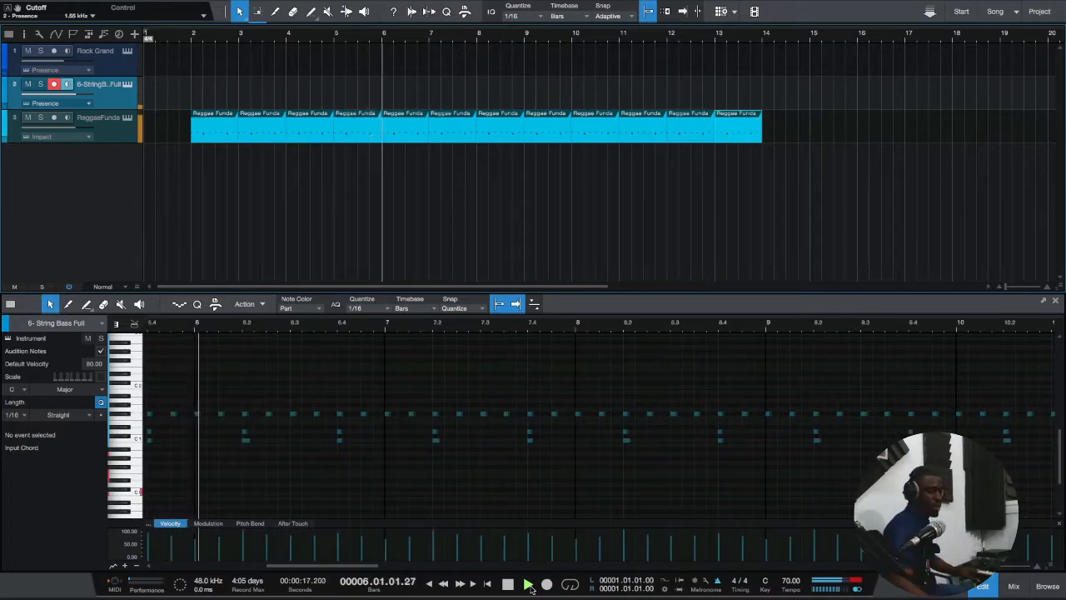
Step: Record a bass line on the 6-string bass track from the song start to about bar 6
click(507, 584)
click(489, 587)
click(547, 585)
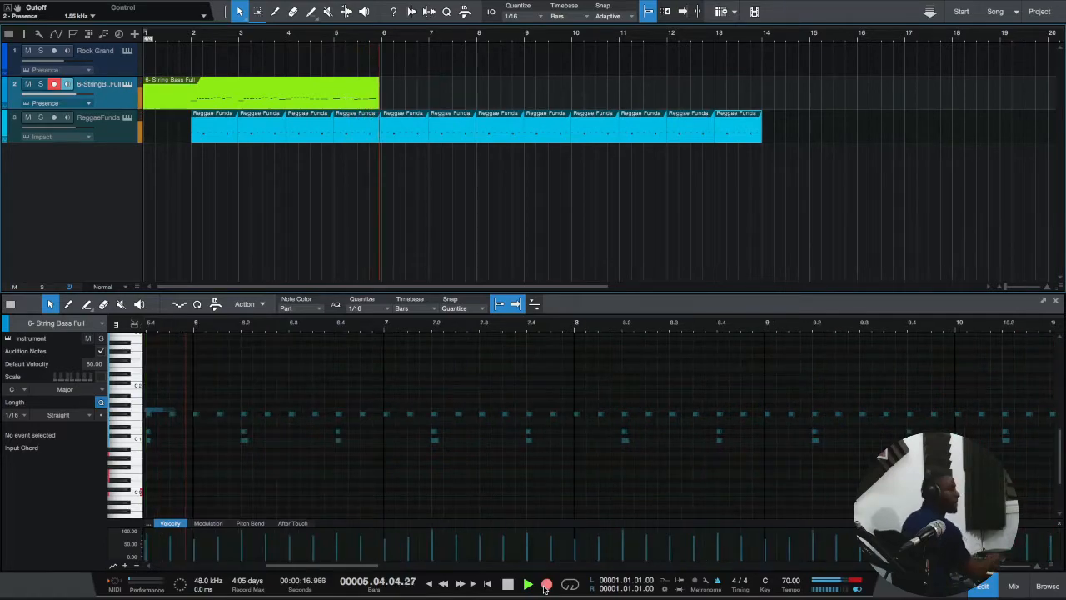
click(545, 586)
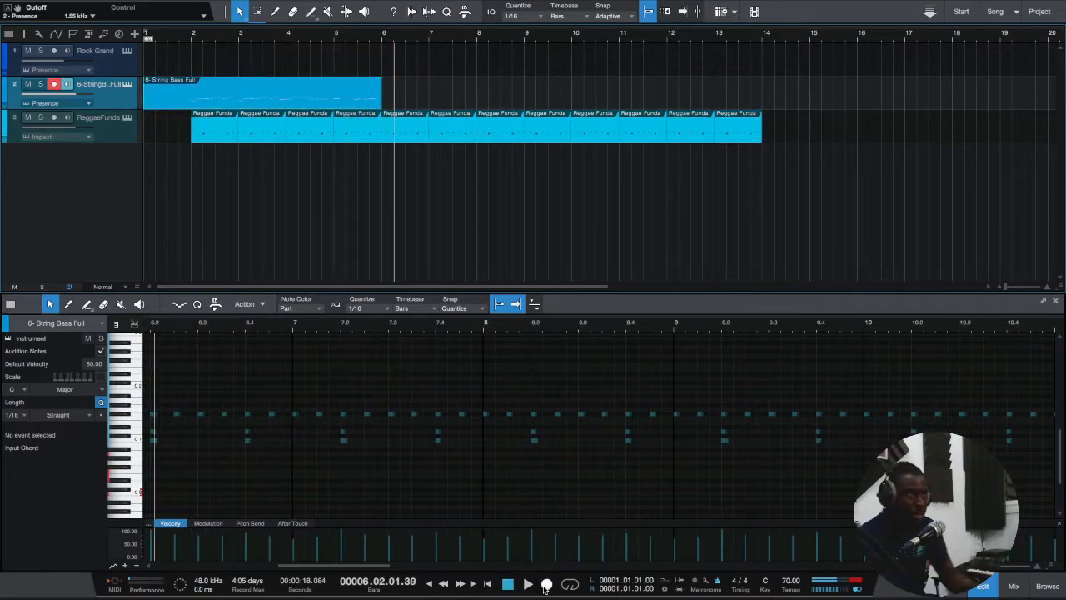
Step: Open the recorded bass clip for note editing and quantize all its notes to 1/16
double_click(257, 89)
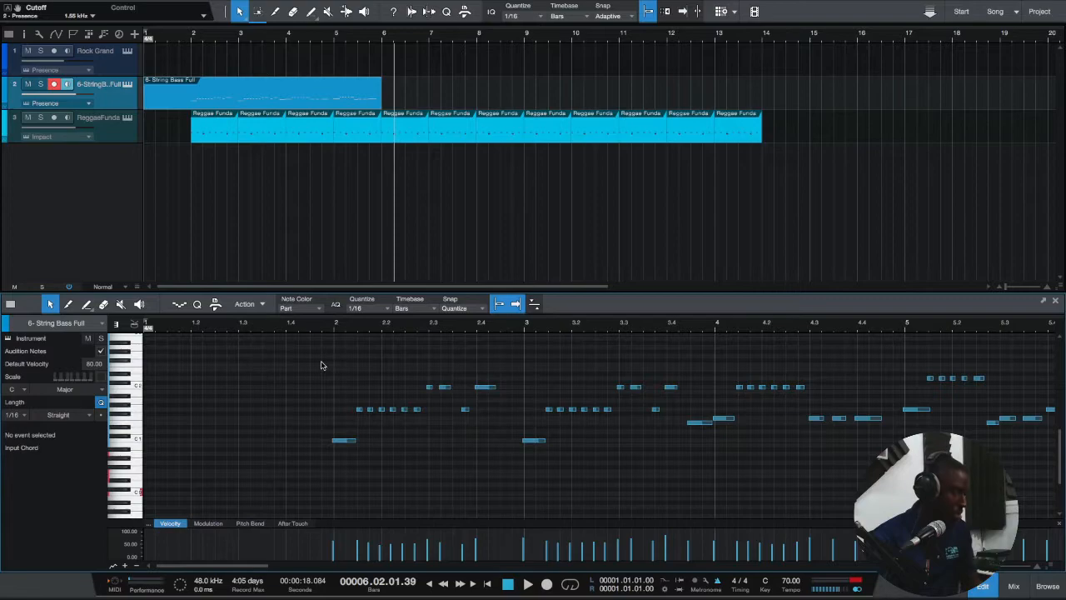
key(ctrl+a)
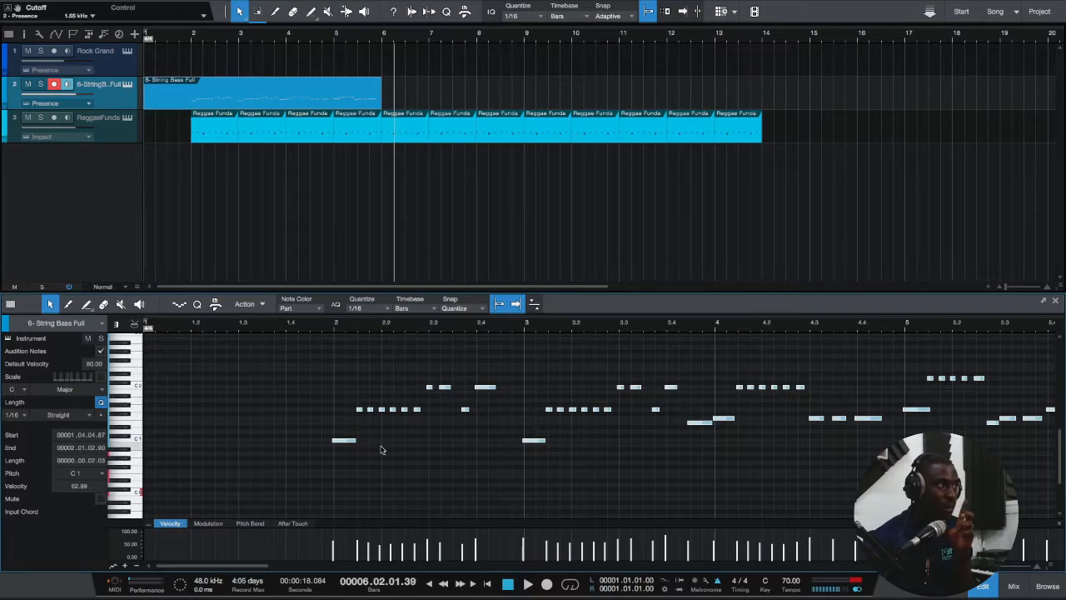
double_click(264, 90)
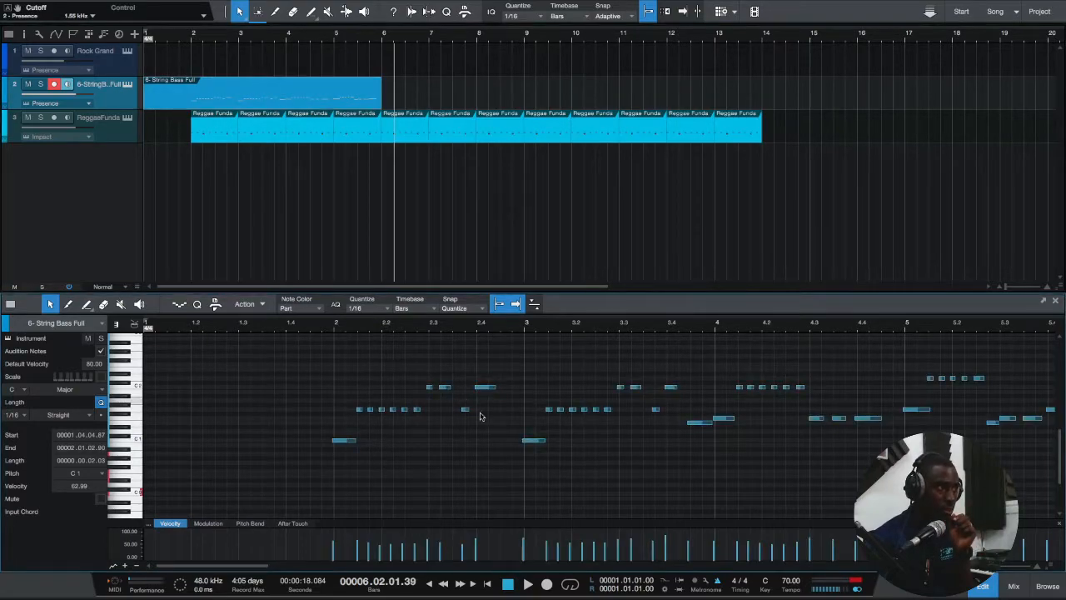
click(390, 472)
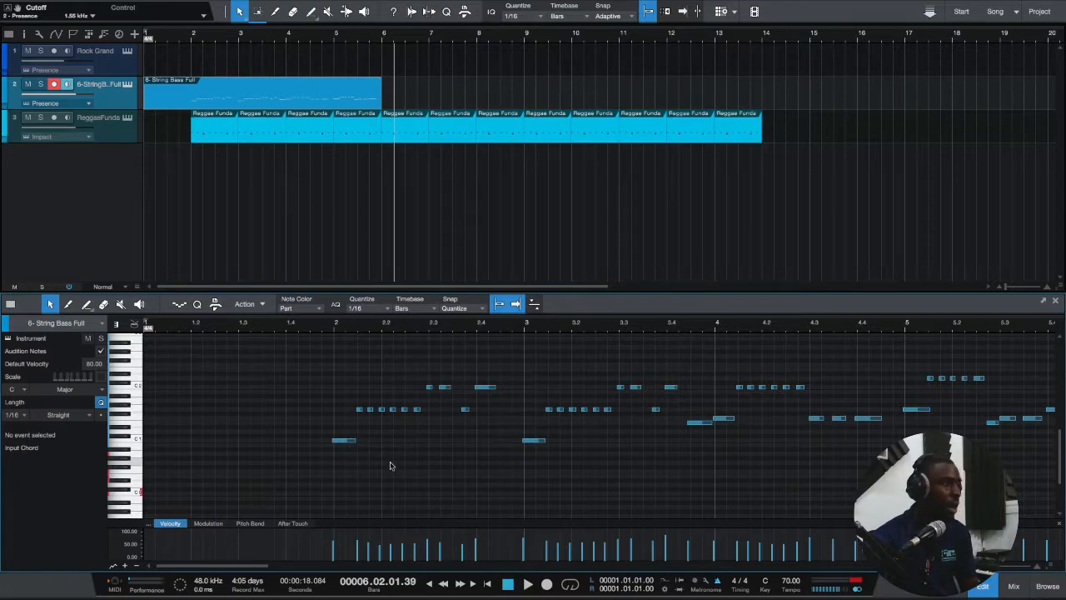
key(ctrl+a)
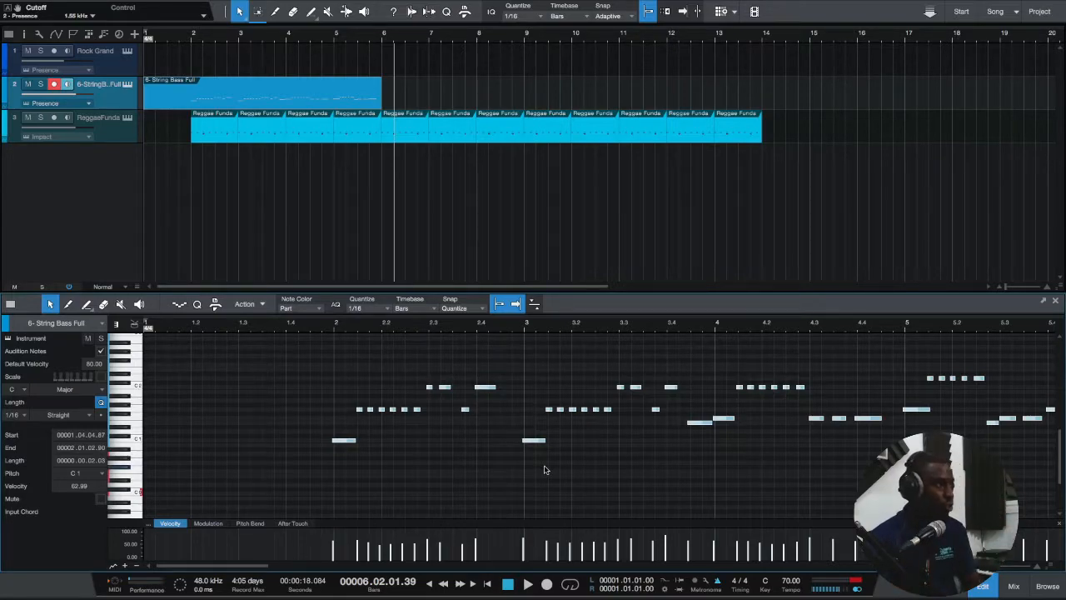
key(q)
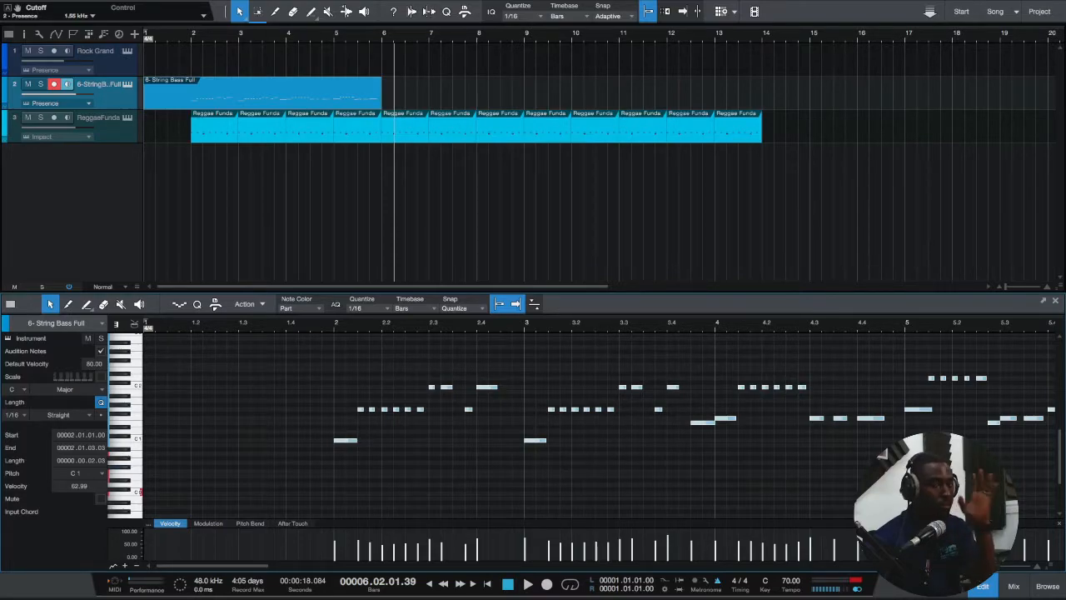
Step: Play back the quantized bass line together with the drums through bar 5
key(space)
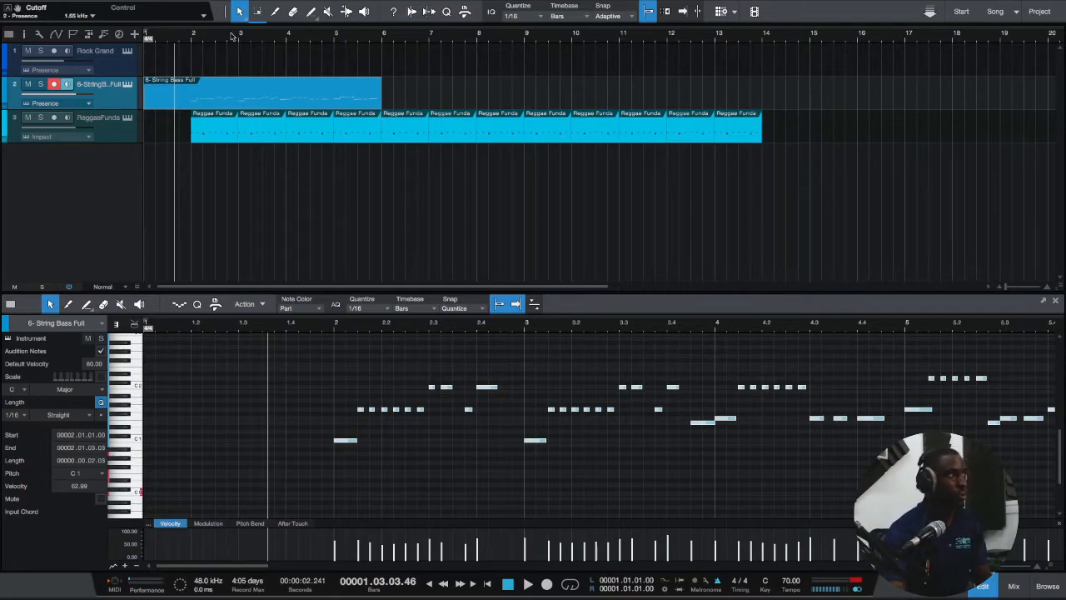
key(space)
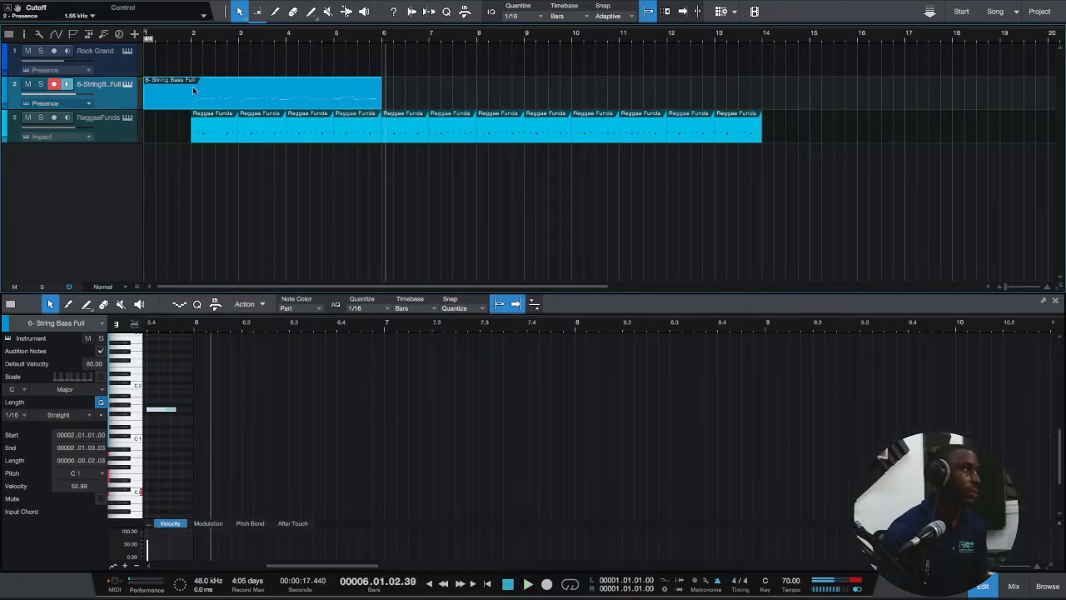
Step: Place the playback position at bar 2 and split the bass clip there
click(192, 35)
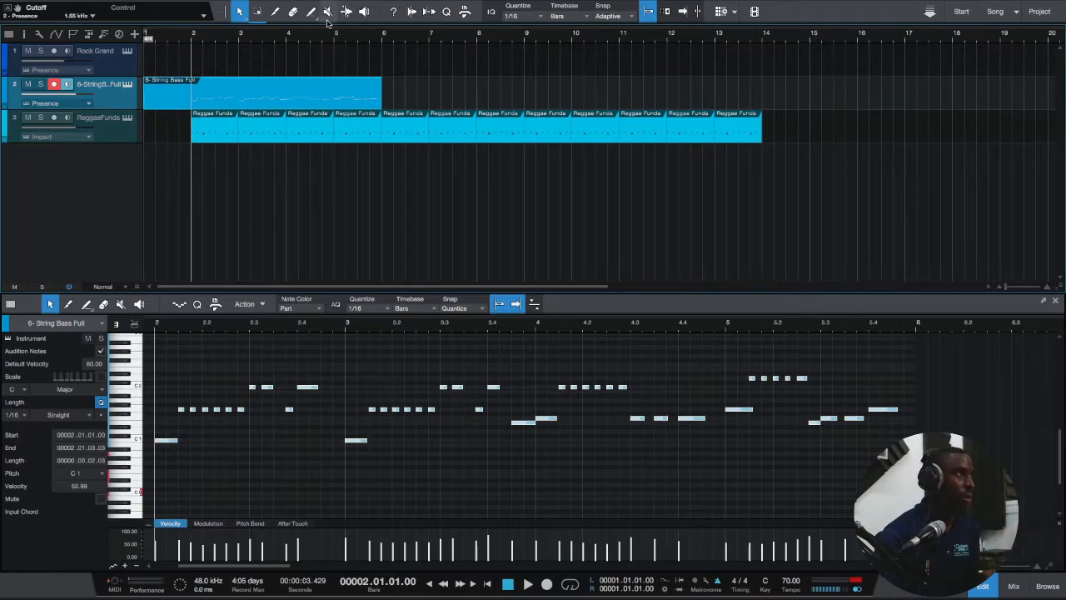
key(3)
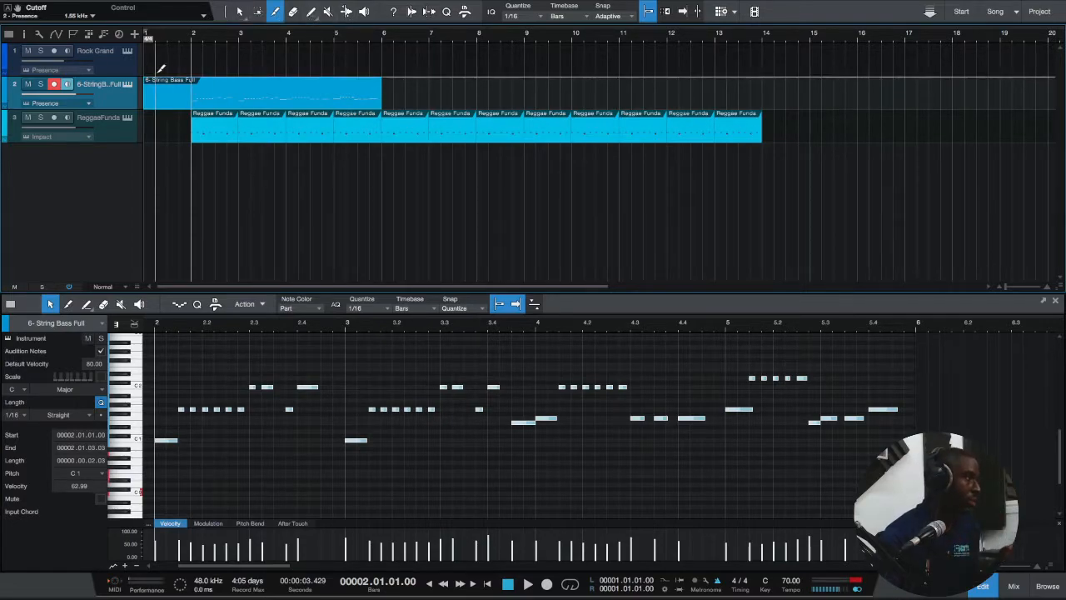
click(196, 93)
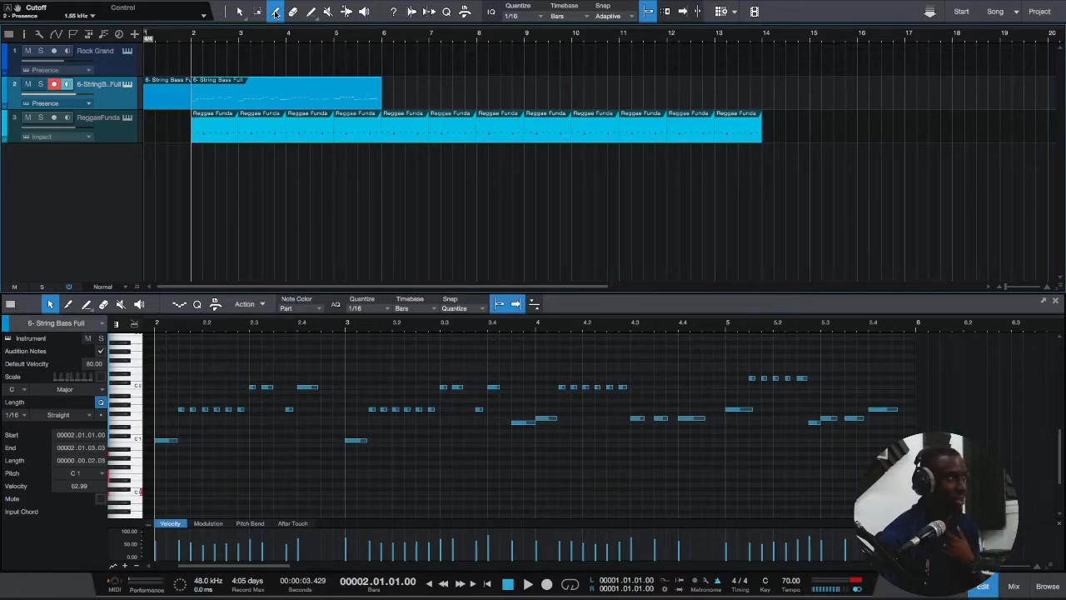
click(239, 13)
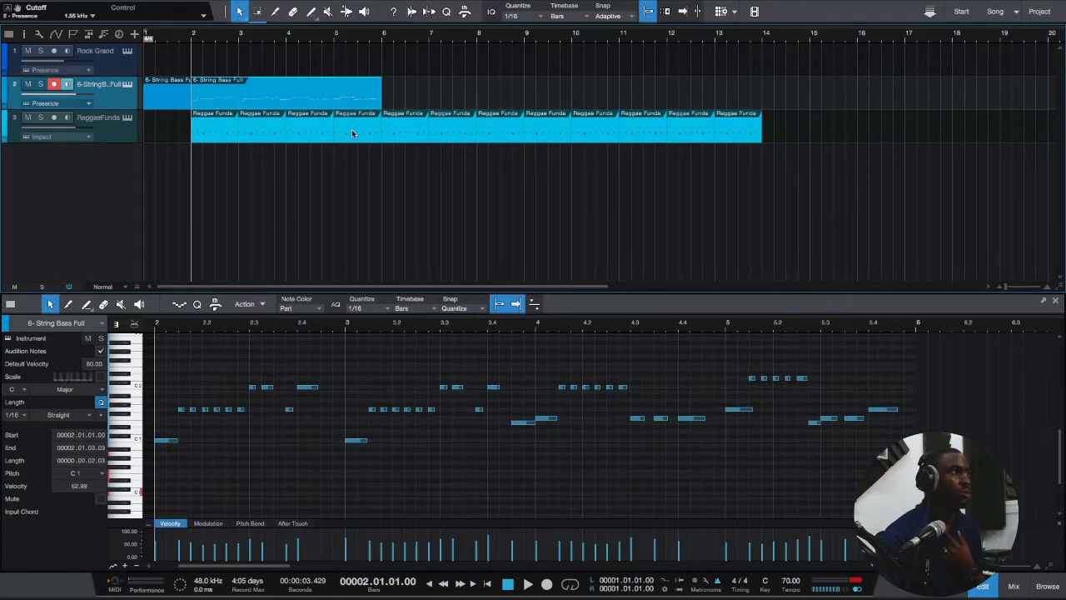
click(298, 138)
click(274, 12)
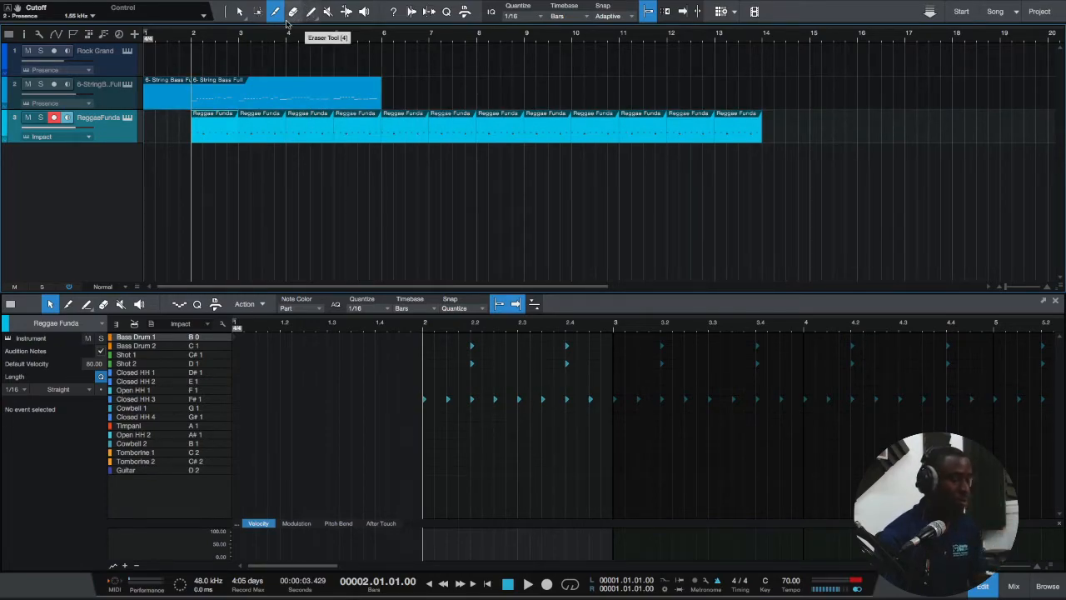
key(1)
key(2)
key(3)
key(4)
key(5)
key(6)
key(7)
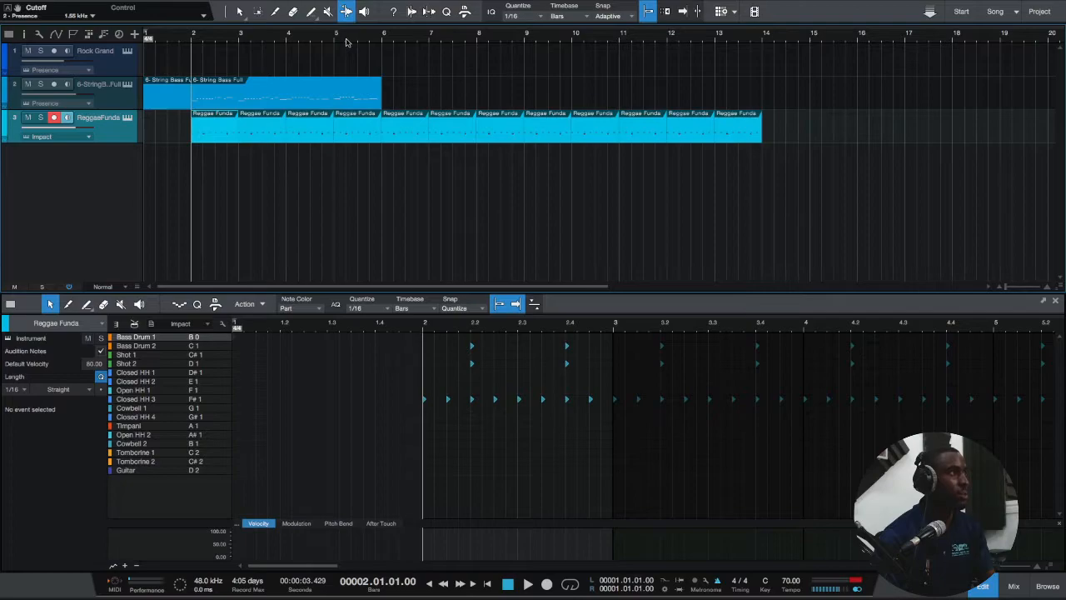
key(8)
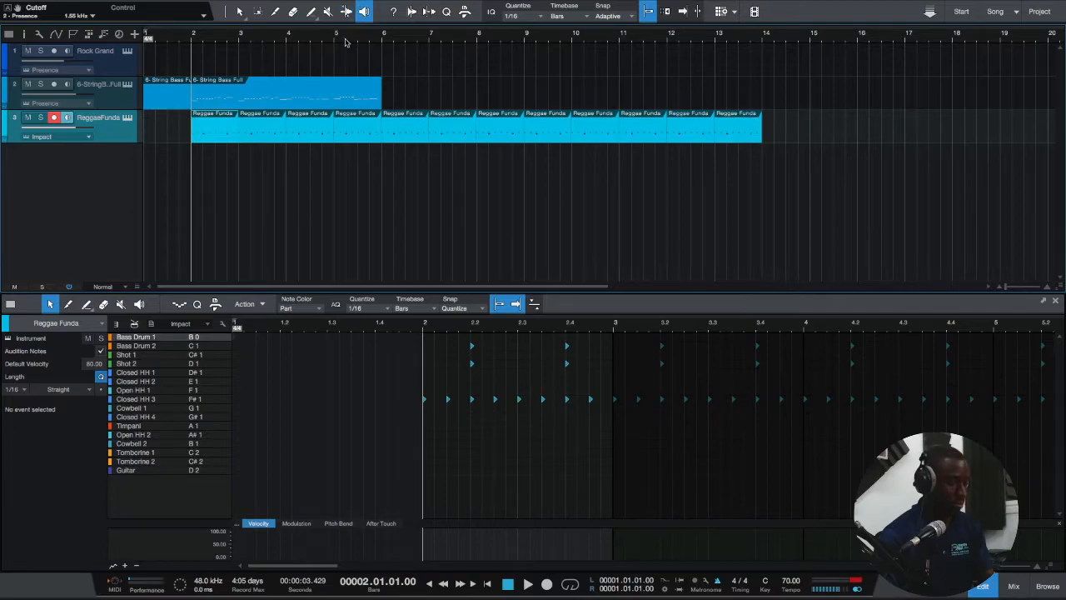
key(1)
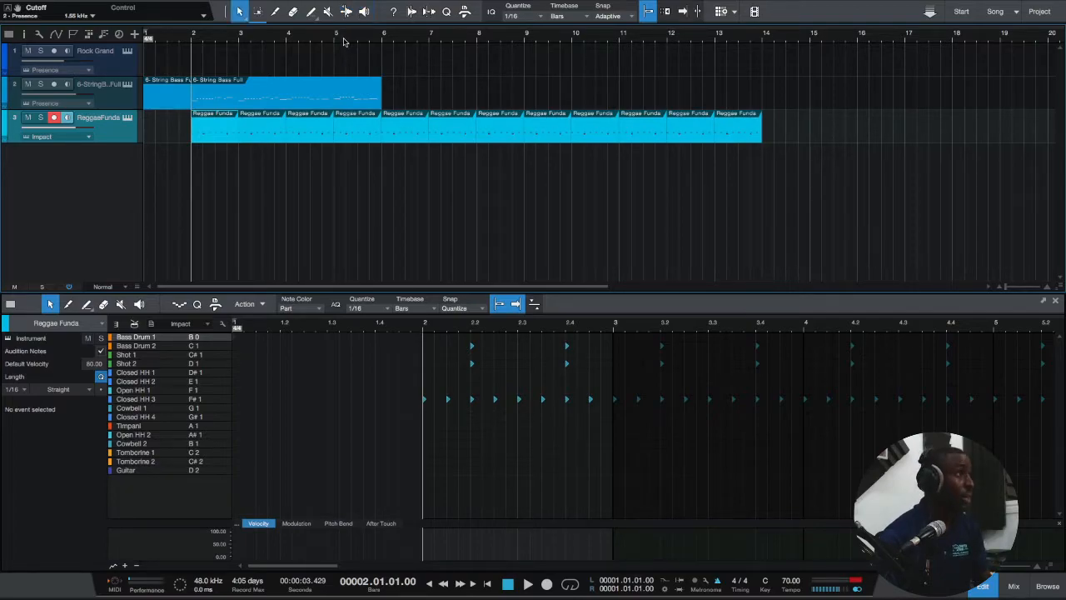
Step: Select a range across all three tracks from about bar 3.5 to bar 8 and split the bass clip at beat 3.4
key(2)
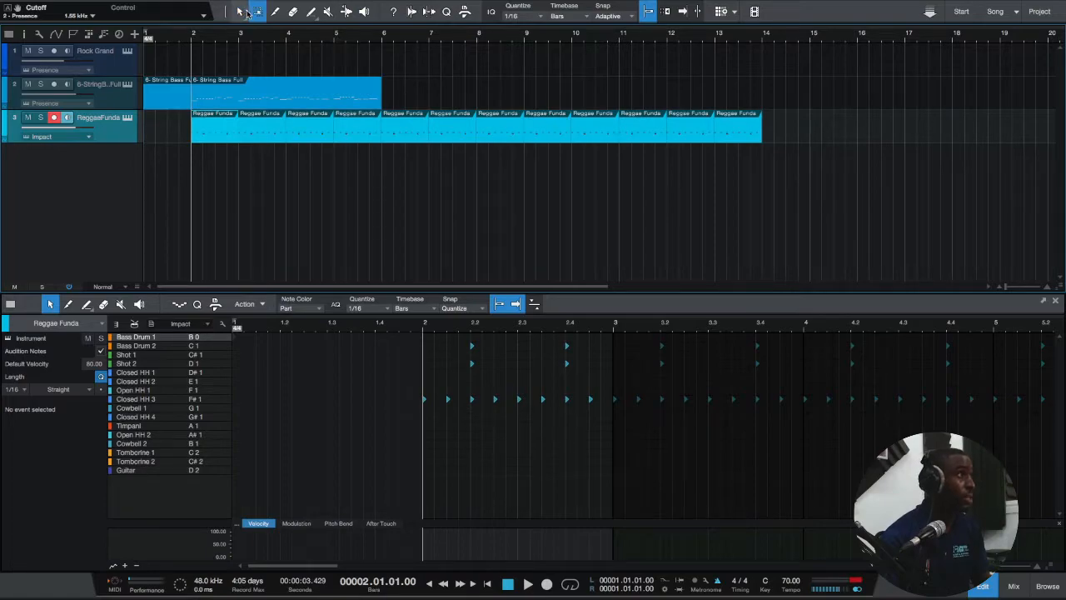
drag(262, 46, 477, 176)
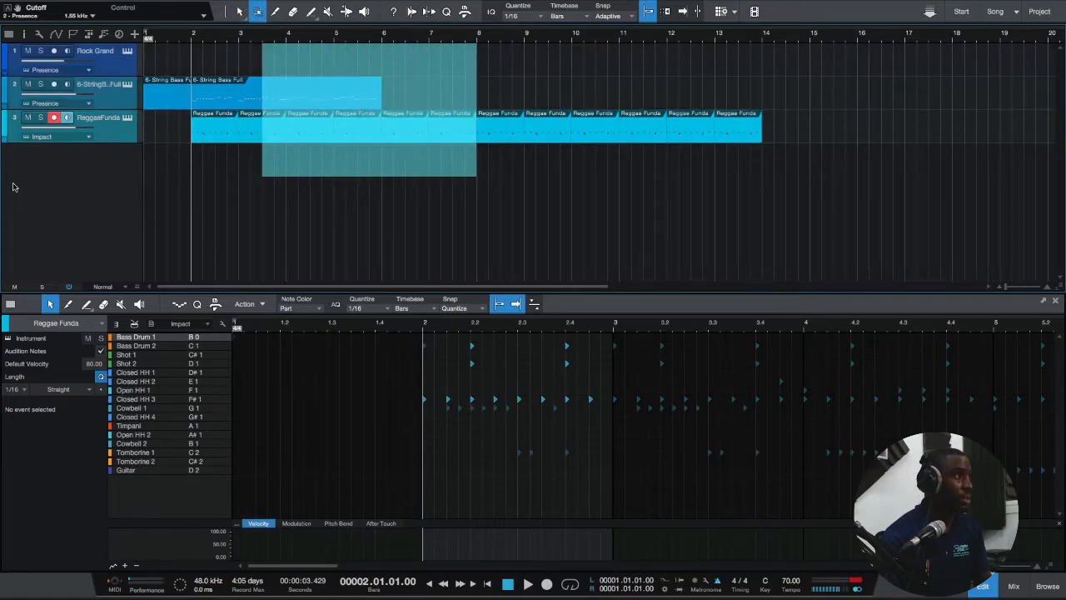
click(276, 13)
click(275, 105)
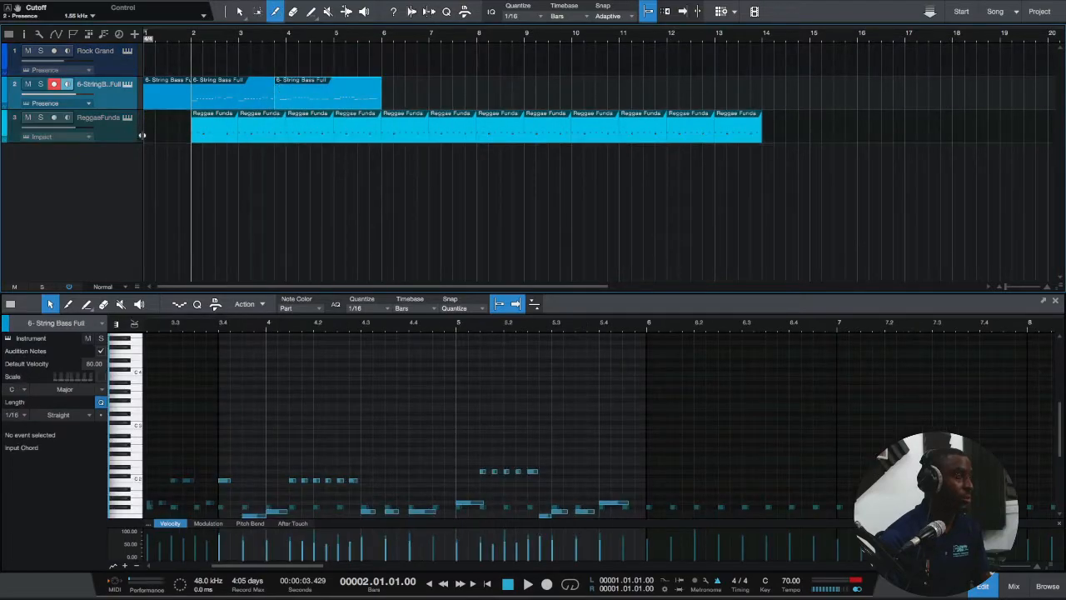
Step: Undo the range selection and the splits made in the bass clip
key(ctrl+z)
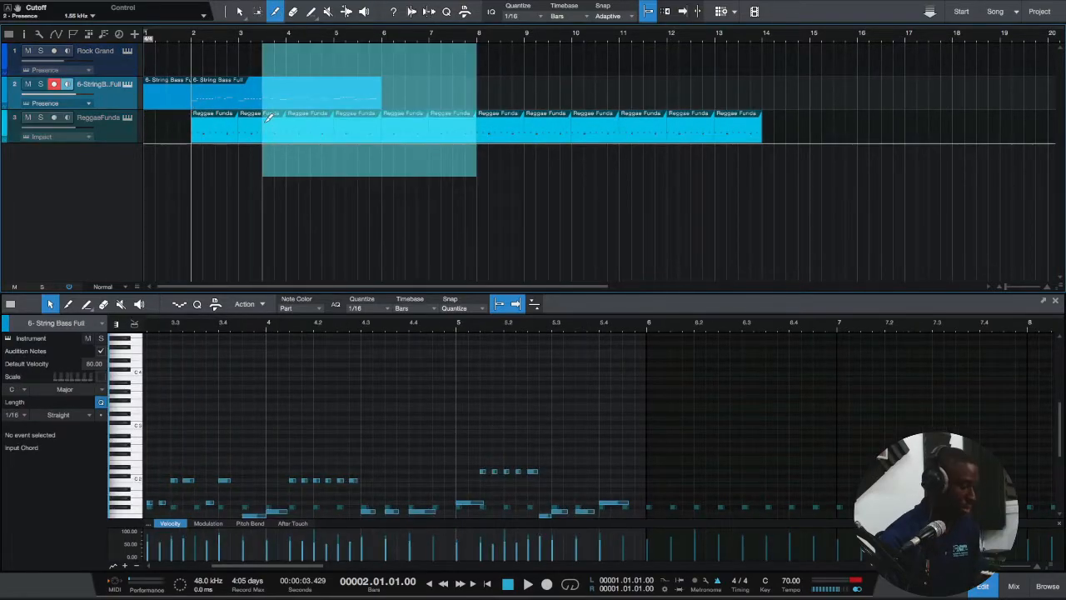
key(ctrl+z)
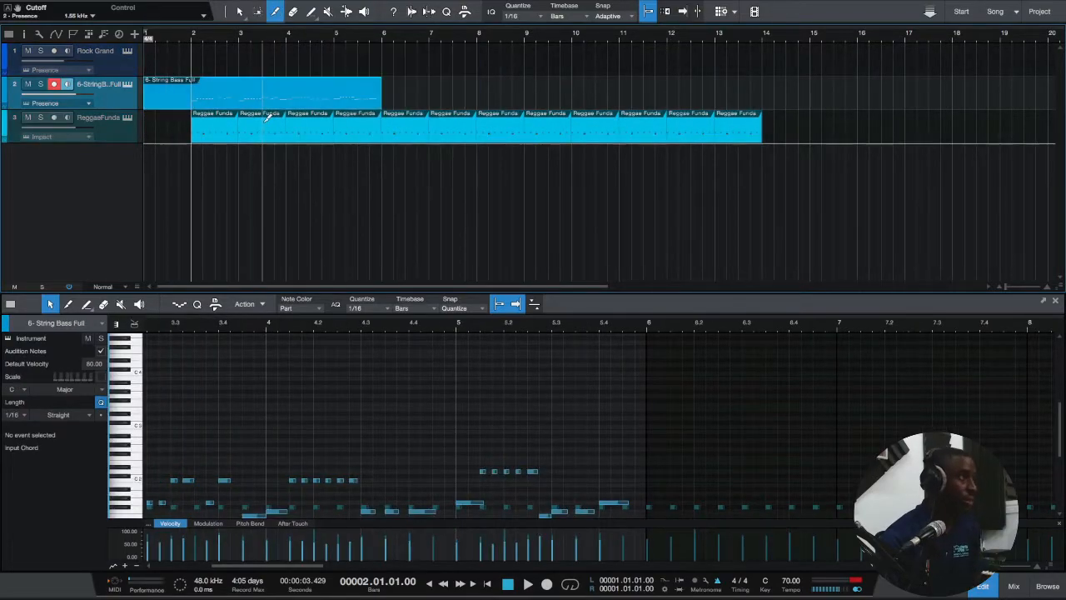
click(295, 14)
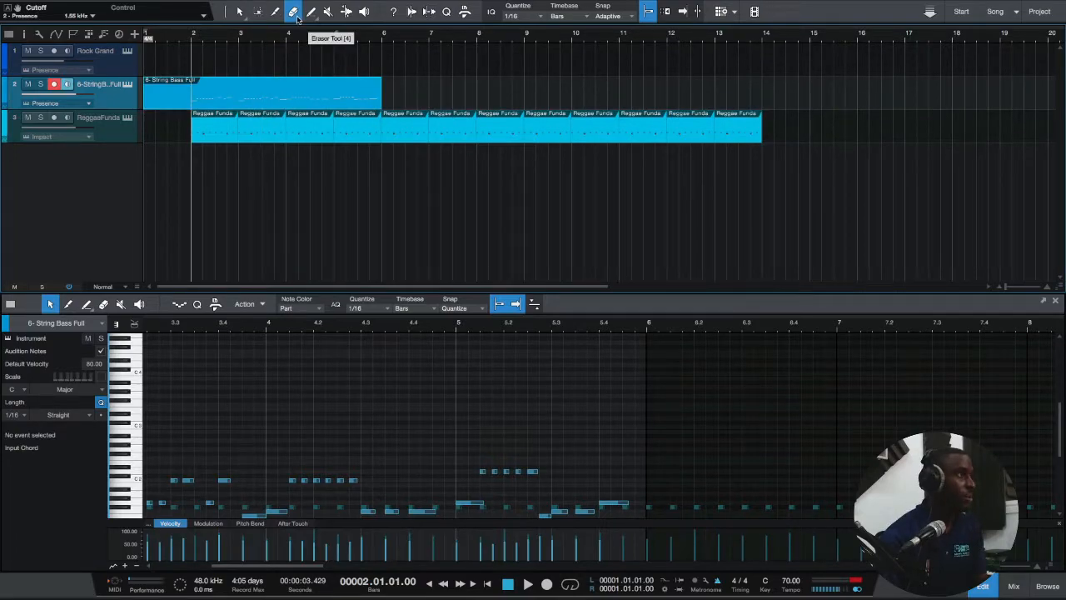
click(310, 15)
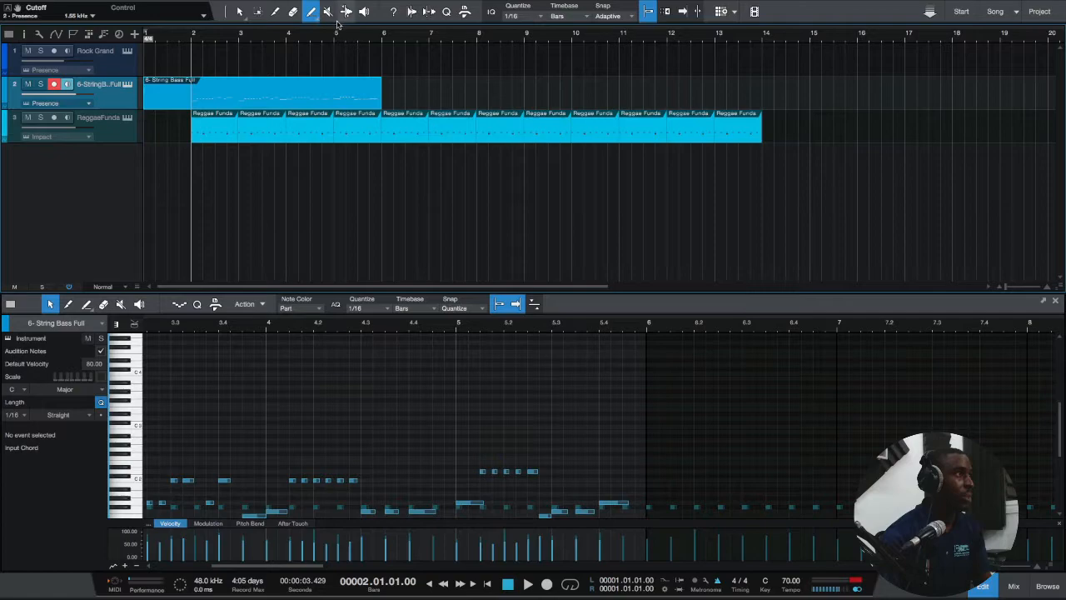
click(331, 15)
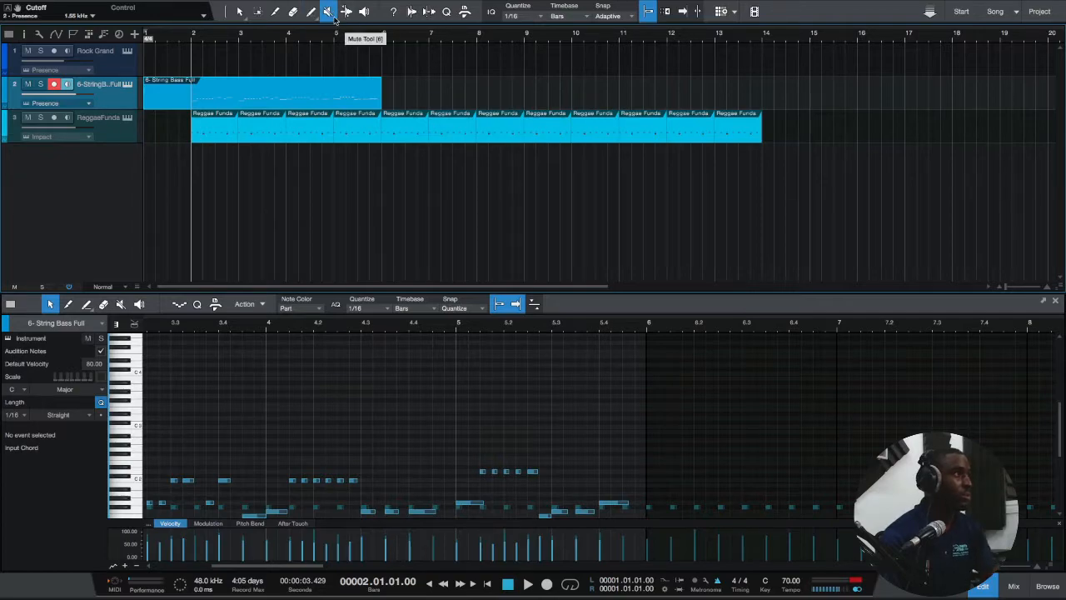
click(352, 13)
click(366, 14)
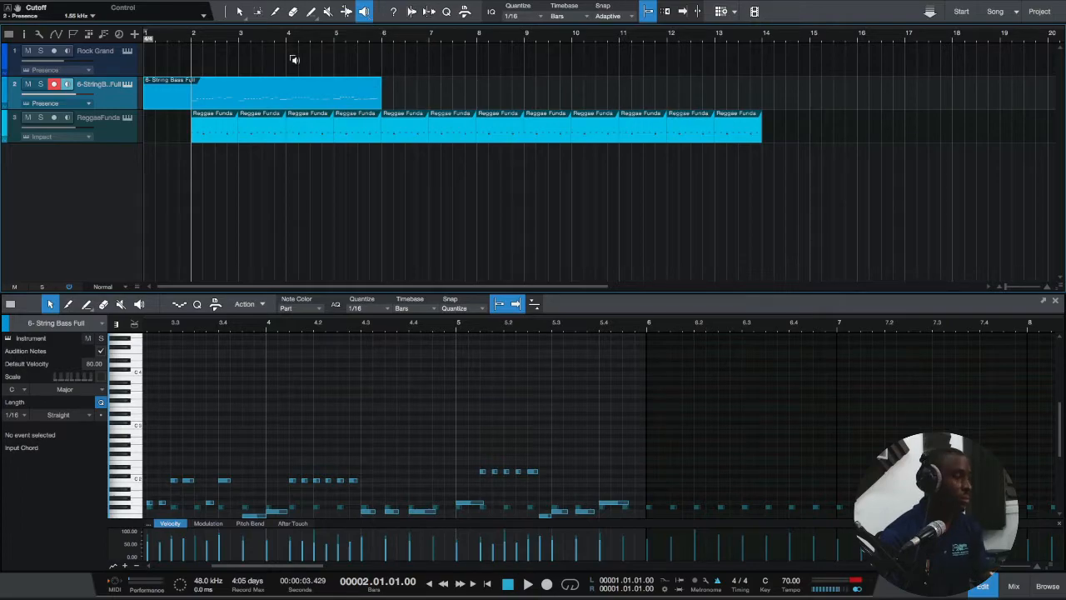
key(1)
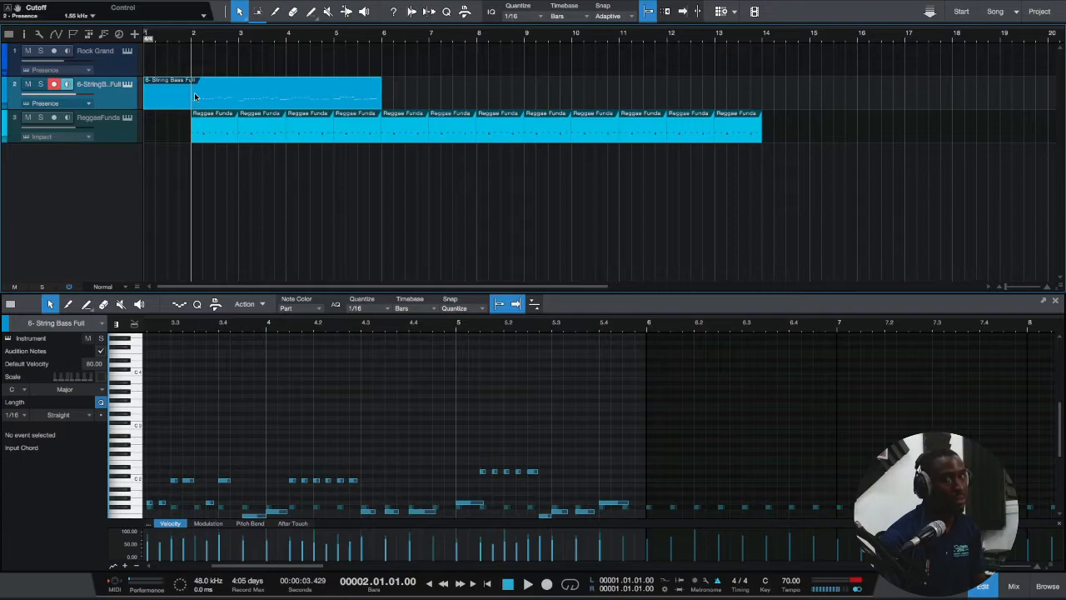
Step: Record a piano chord part on the Rock Grand track from the song start to about bar 6
click(106, 70)
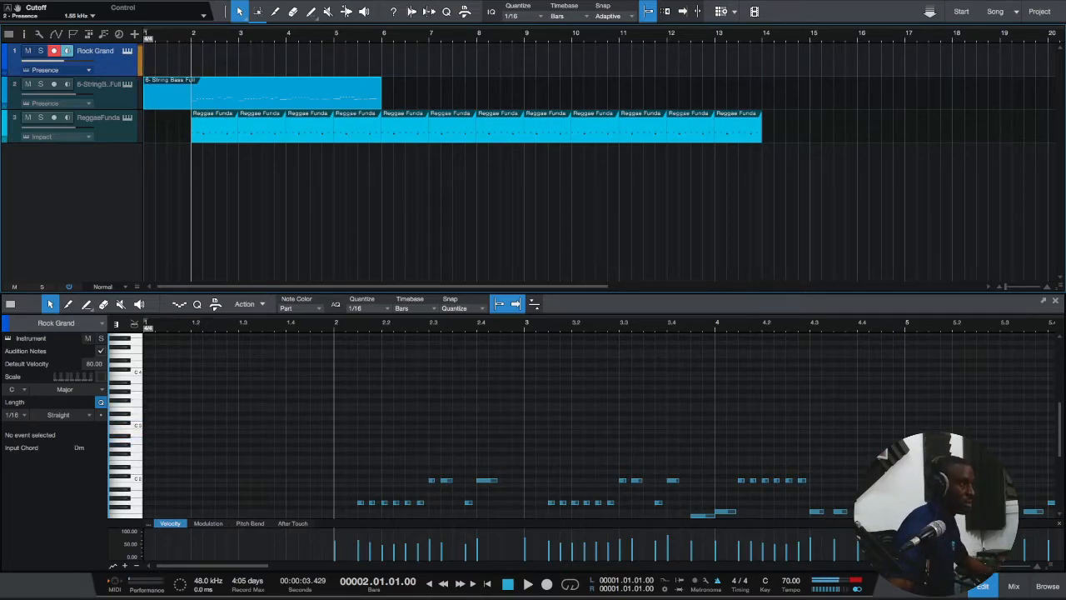
click(489, 585)
click(546, 584)
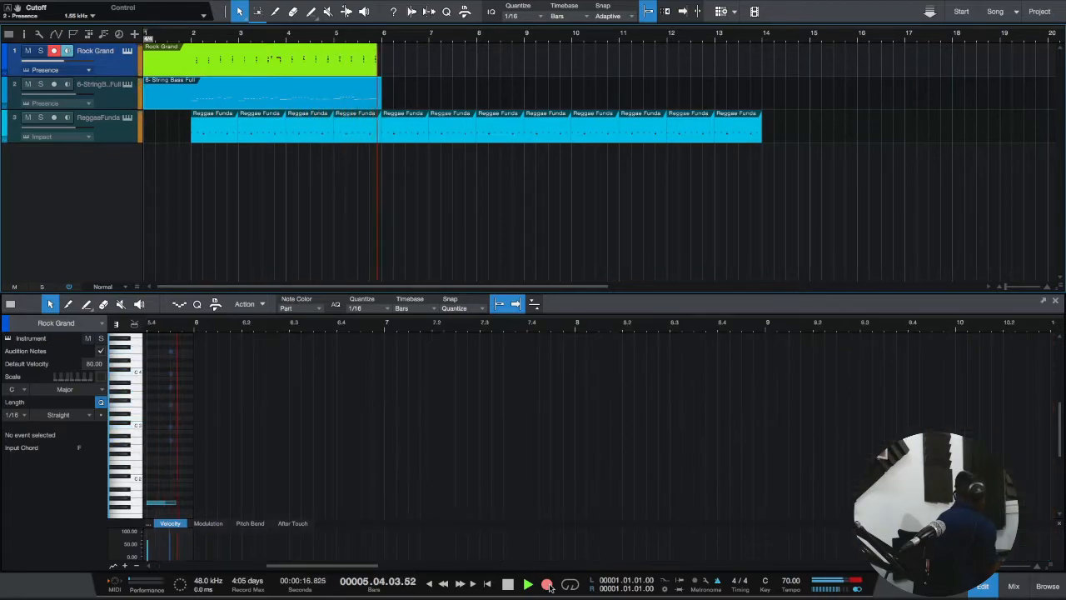
key(space)
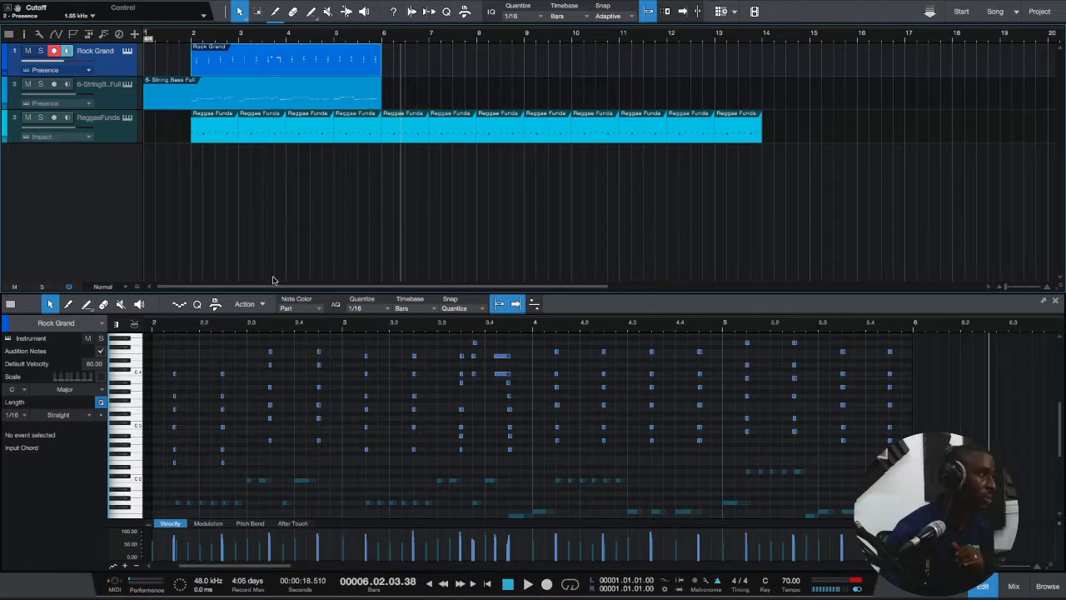
Step: Quantize all notes of the Rock Grand clip to 1/16 and play the song back from bar 2
click(172, 348)
double_click(258, 68)
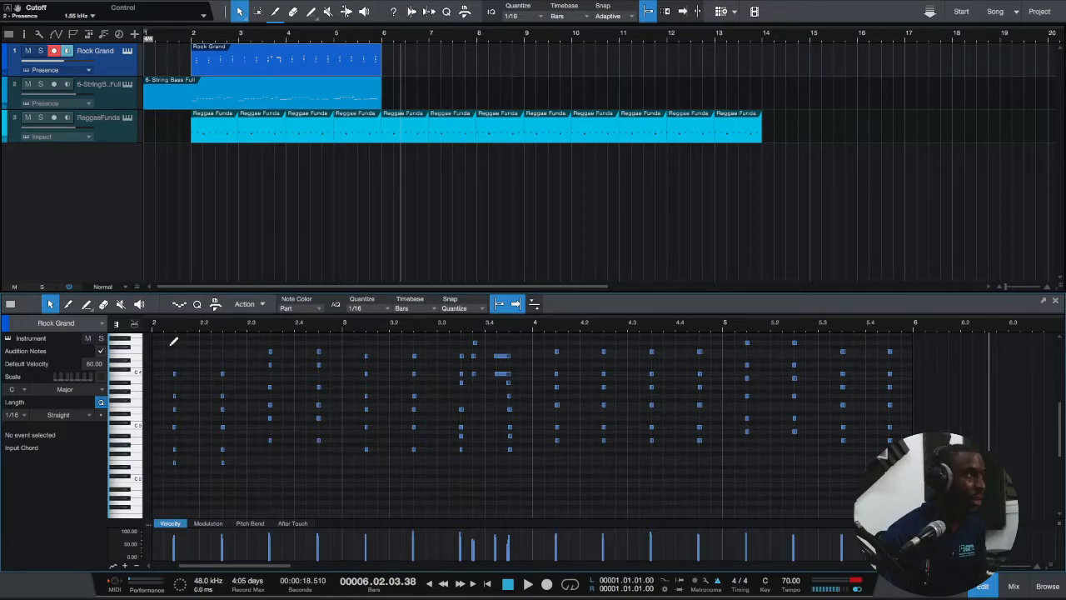
key(ctrl+a)
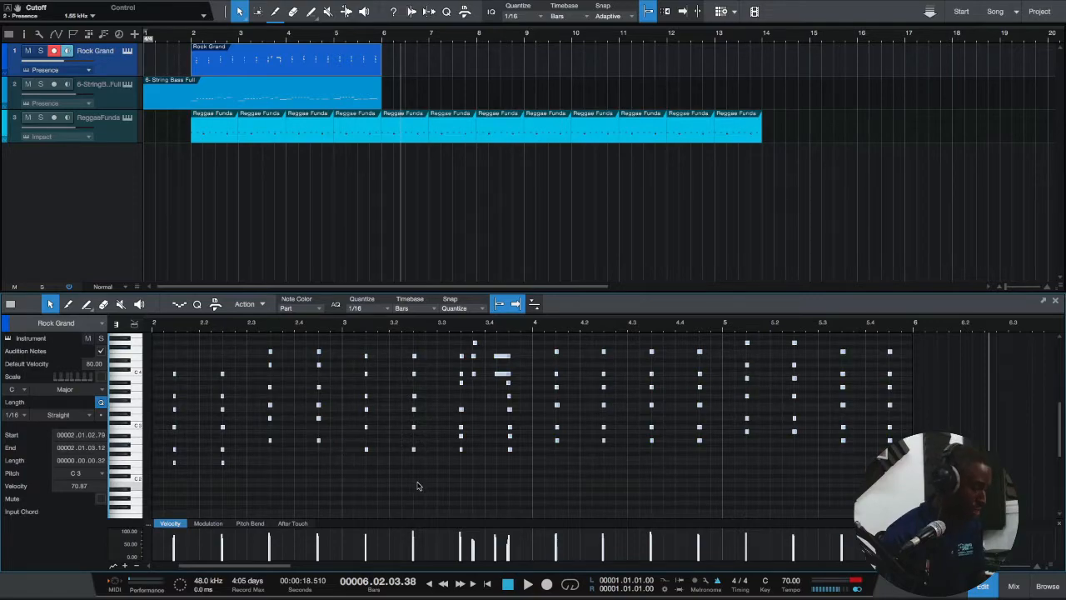
key(q)
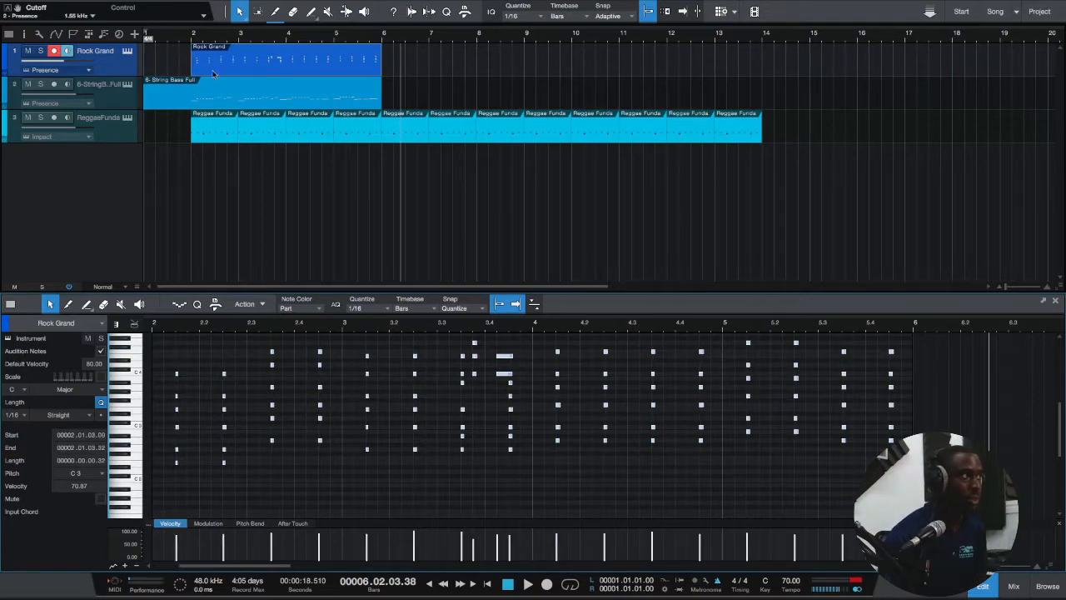
click(191, 35)
key(space)
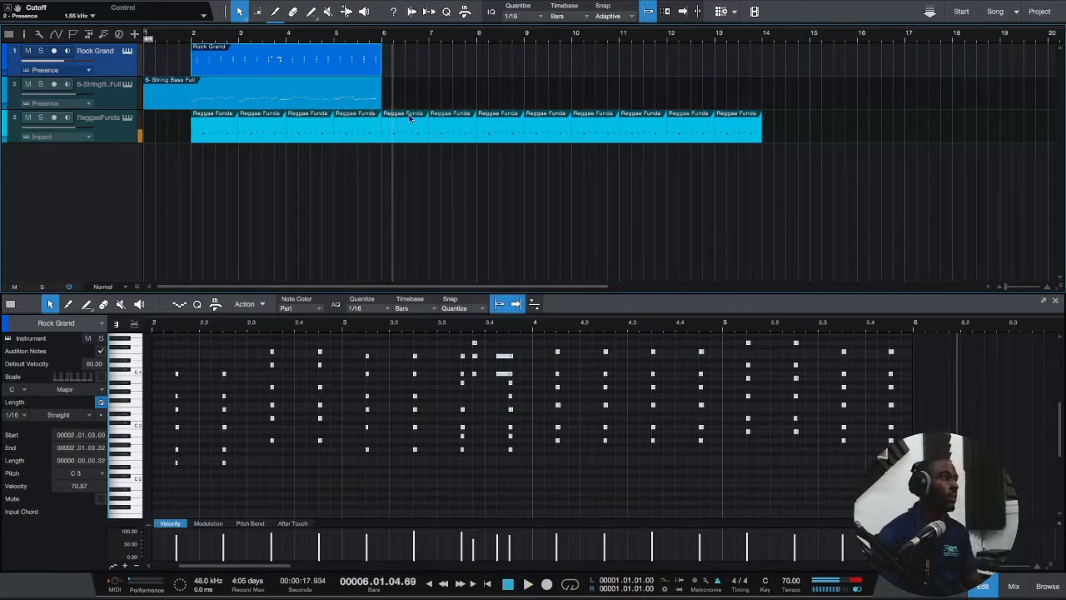
Step: Delete all drum clips from bar 6 onward on the reggae drum track
drag(403, 75, 920, 212)
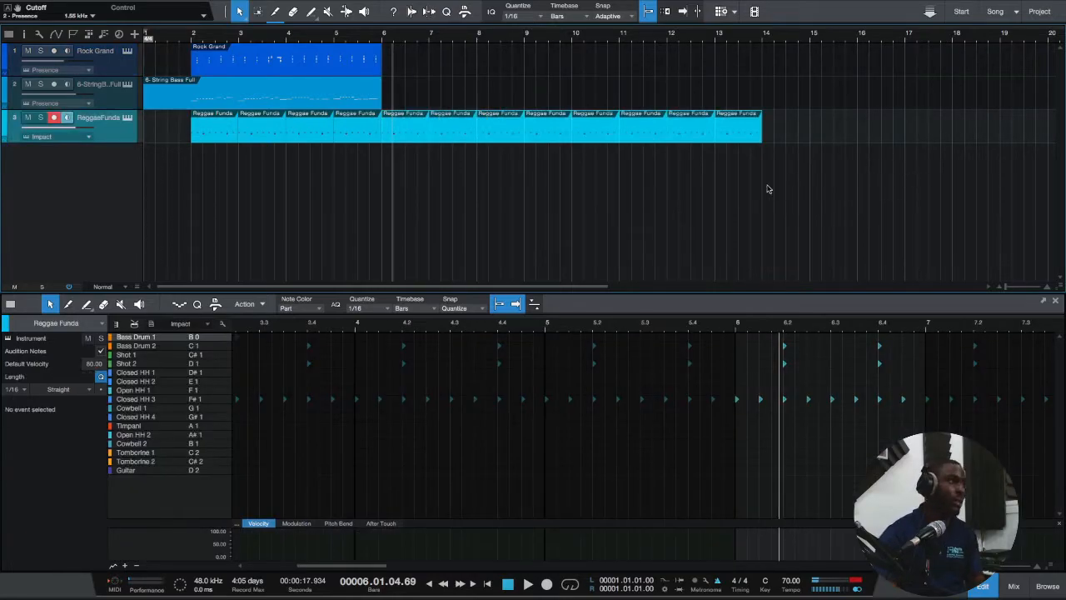
drag(410, 83, 786, 178)
drag(404, 72, 822, 194)
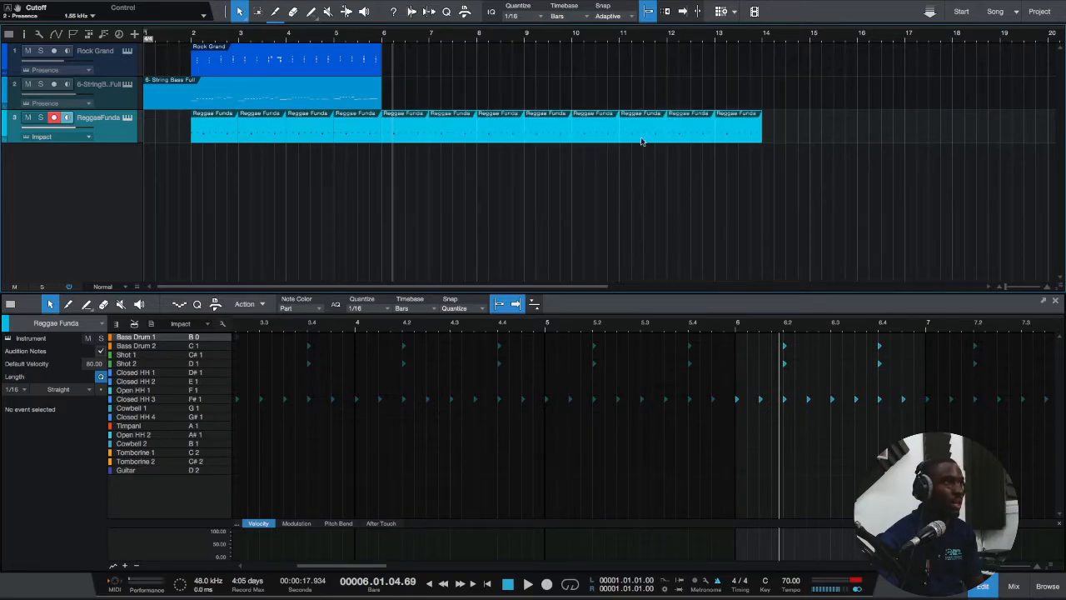
key(Delete)
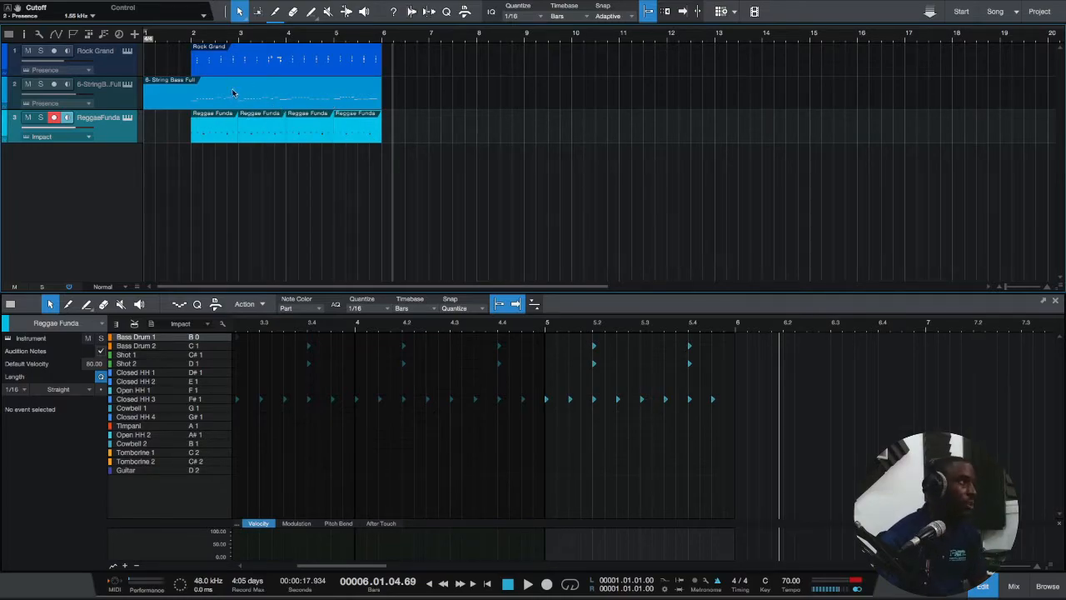
Step: Split the bass clip at bar 2 and delete the empty part before it
key(3)
click(194, 88)
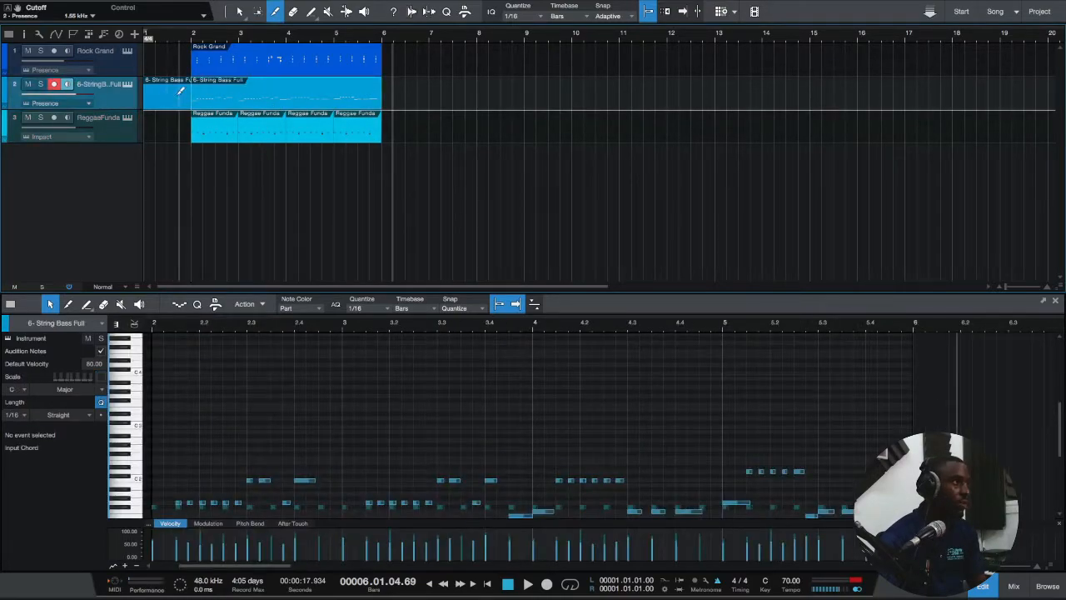
key(1)
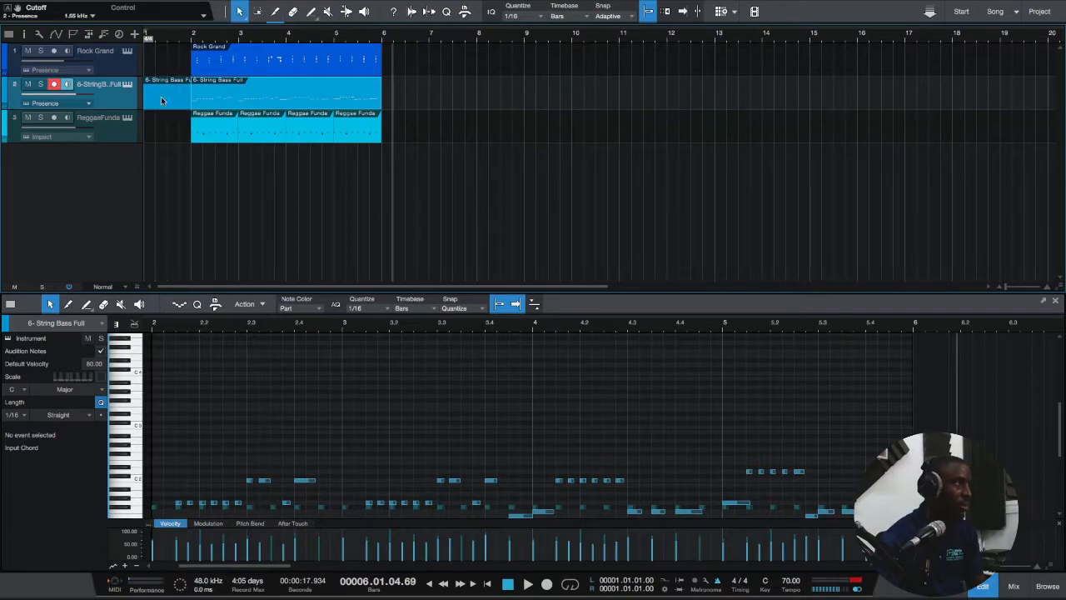
click(160, 96)
key(Delete)
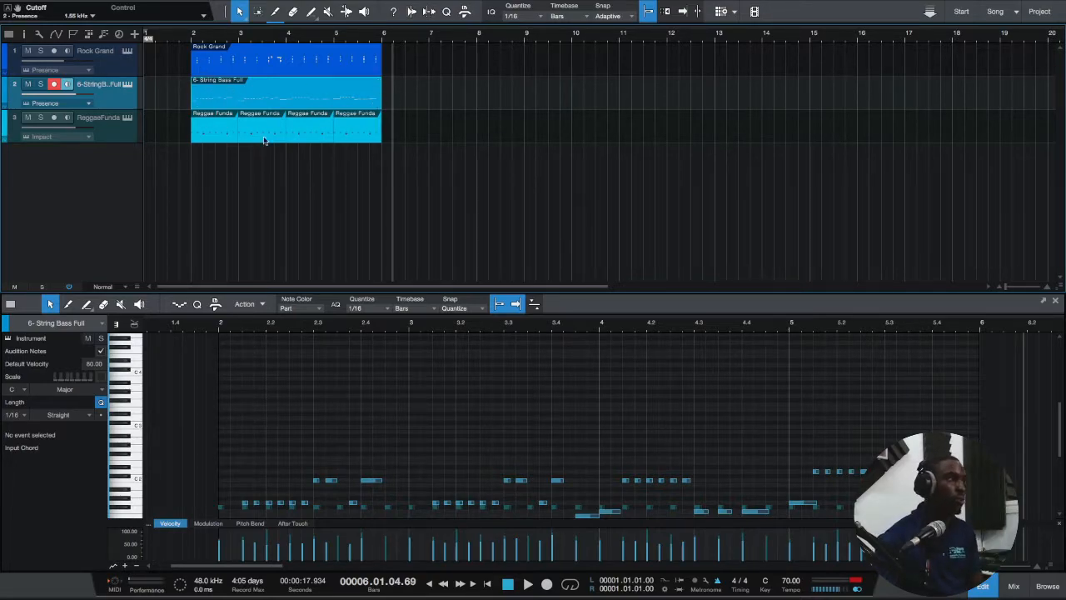
Step: Select the piano, bass and drum clips together and duplicate them three times in a row
drag(452, 86, 354, 50)
drag(490, 59, 190, 165)
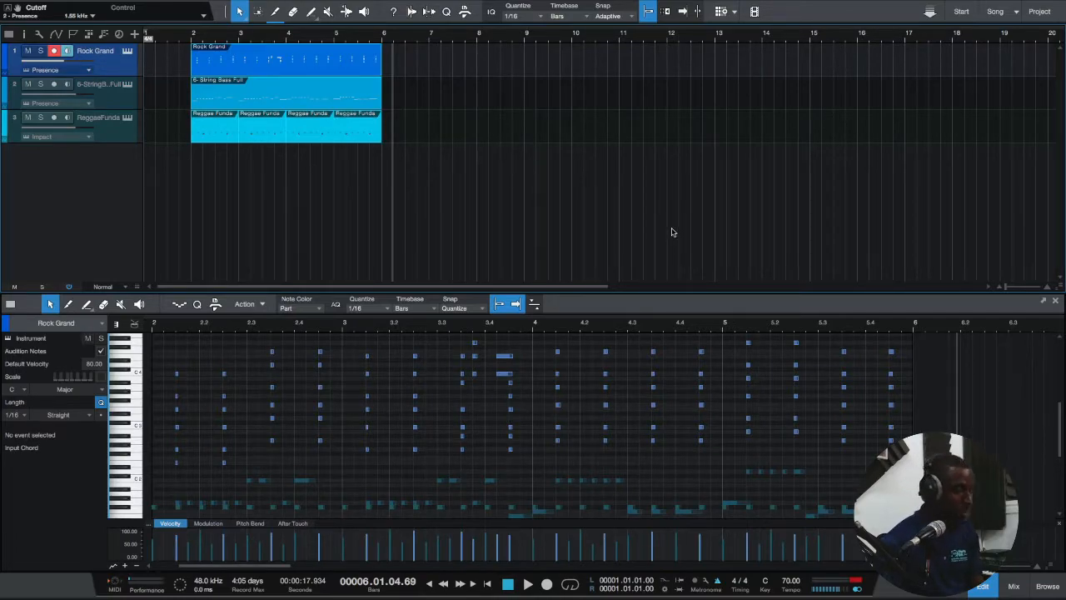
key(d)
key(d)
key(d)
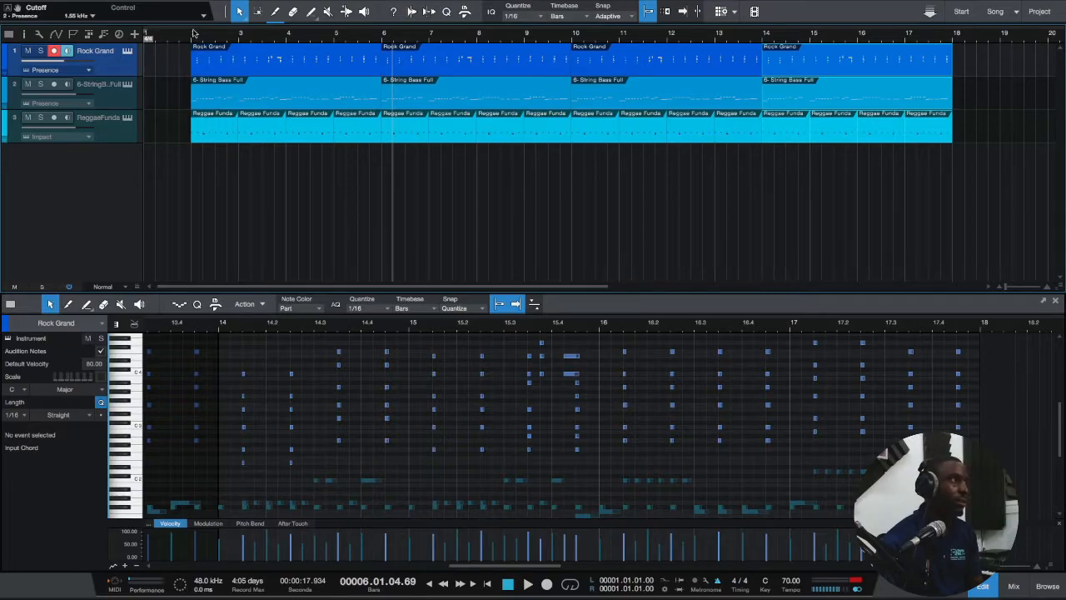
Step: Play the arrangement in a loop from bar 2 to bar 18 and disarm recording on the Rock Grand track
drag(192, 29, 955, 32)
key(KP_1)
key(KP_Divide)
key(space)
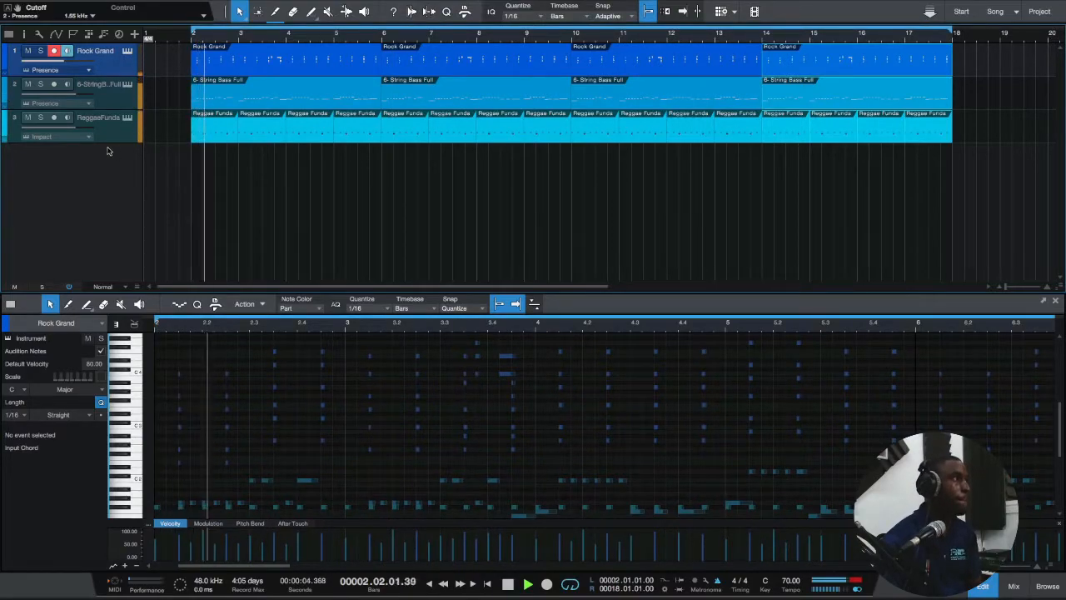
click(54, 51)
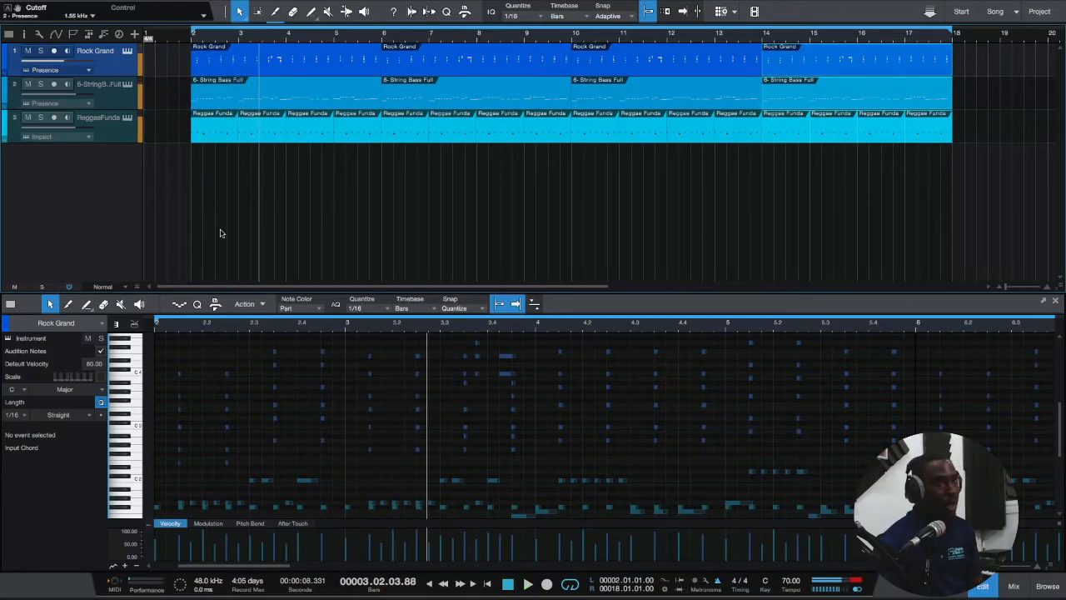
Step: Add one new instrument track named organ
right_click(104, 153)
click(117, 166)
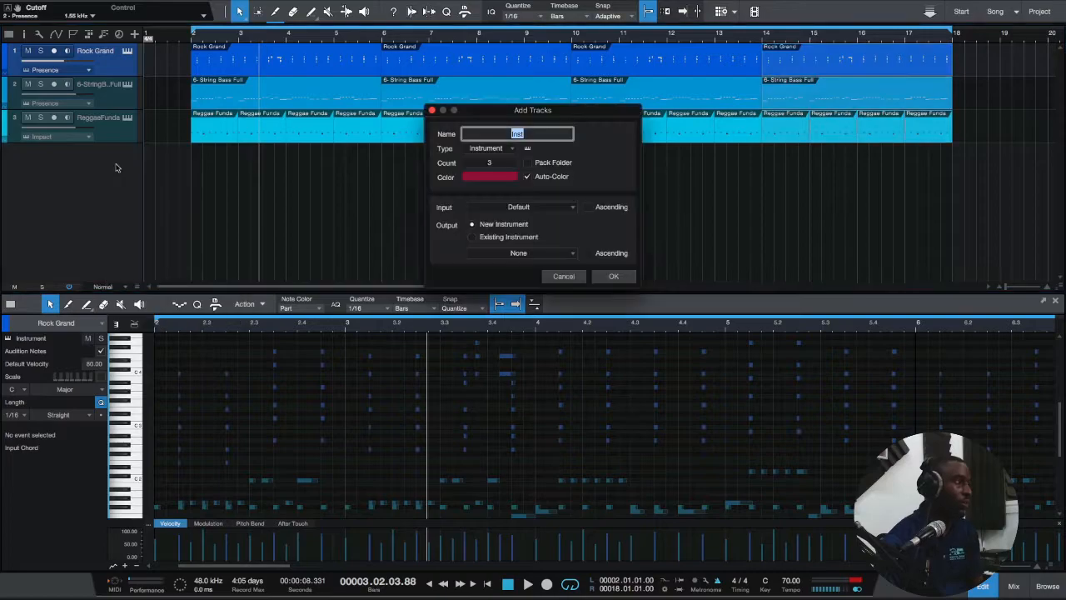
click(494, 163)
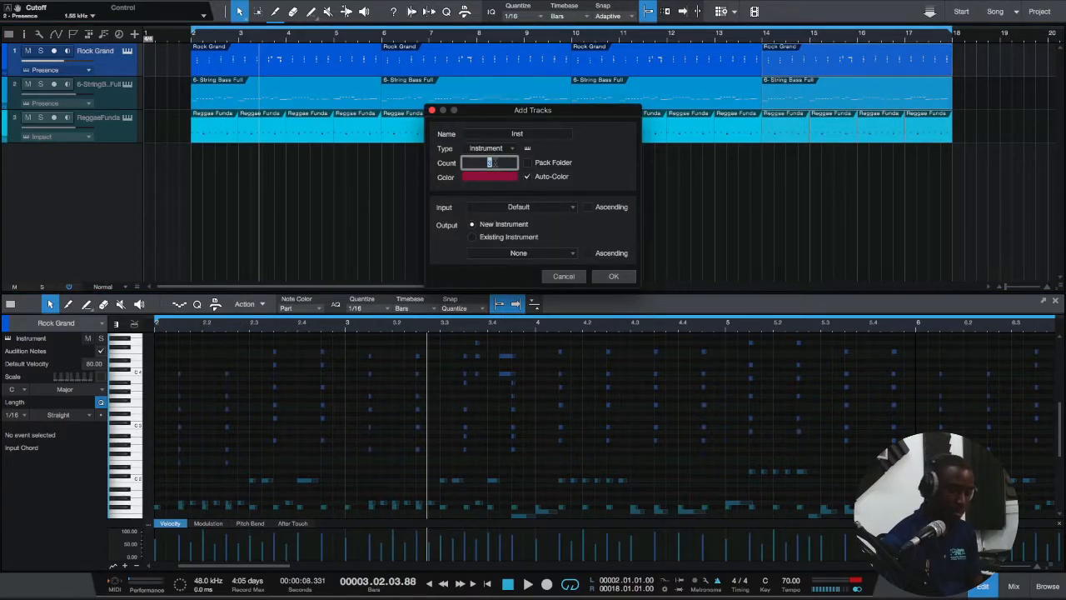
text(1)
click(520, 135)
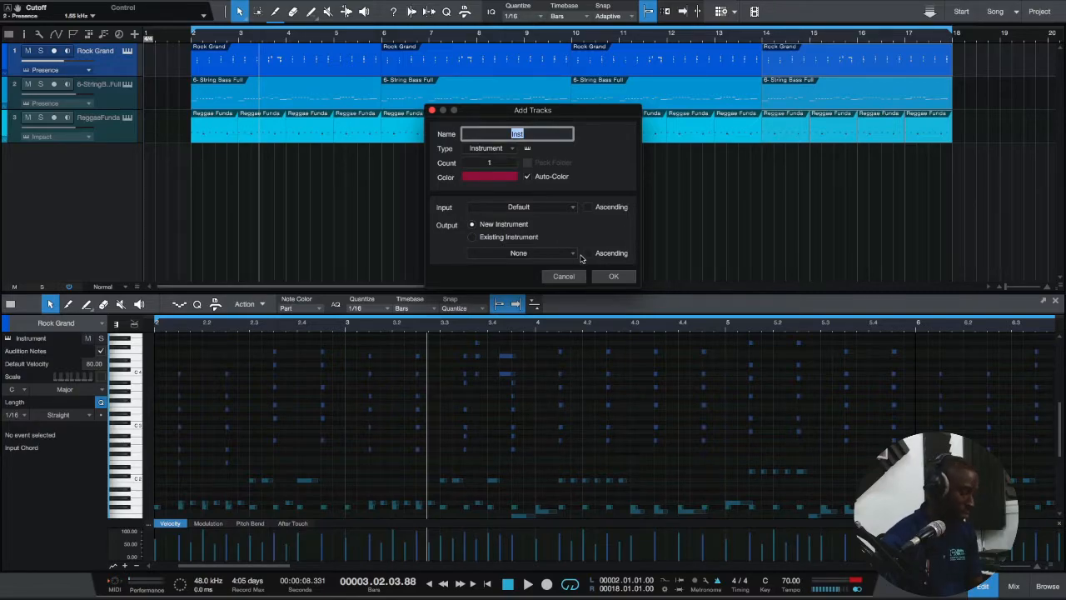
text(Ior)
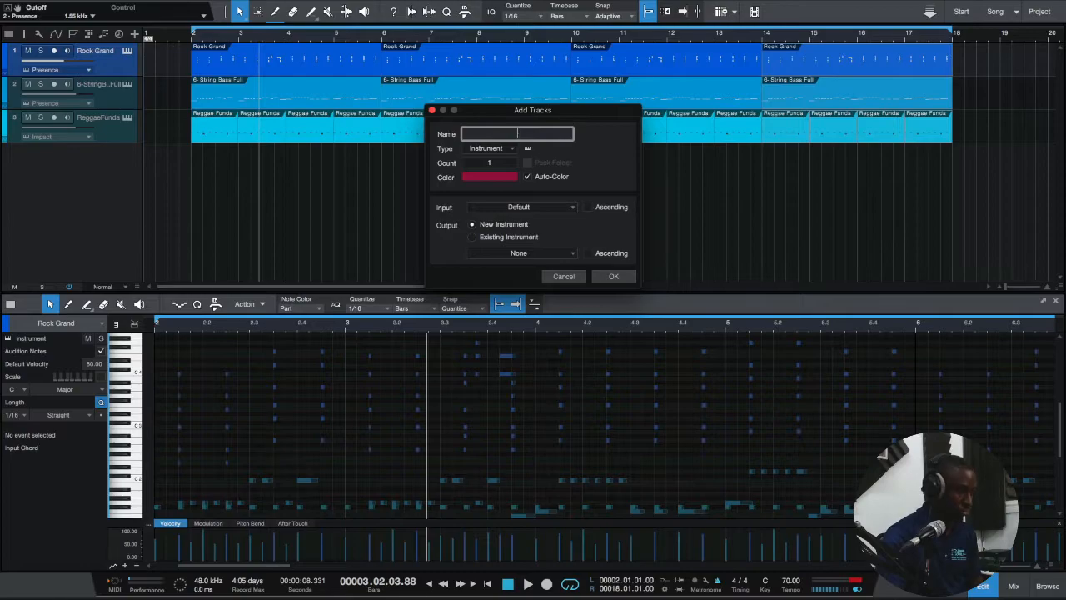
text(organ)
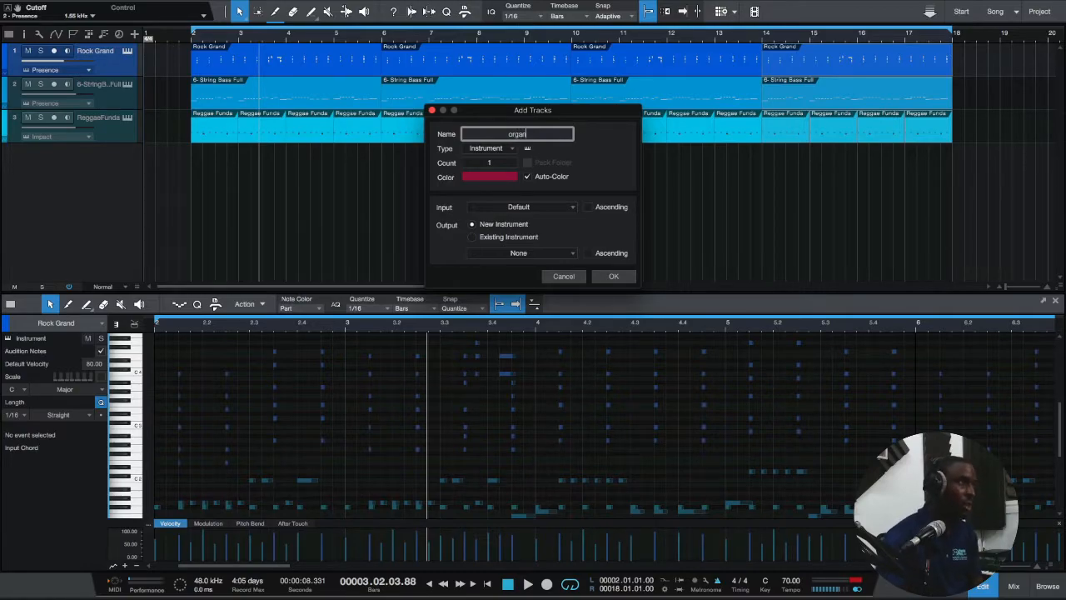
click(612, 276)
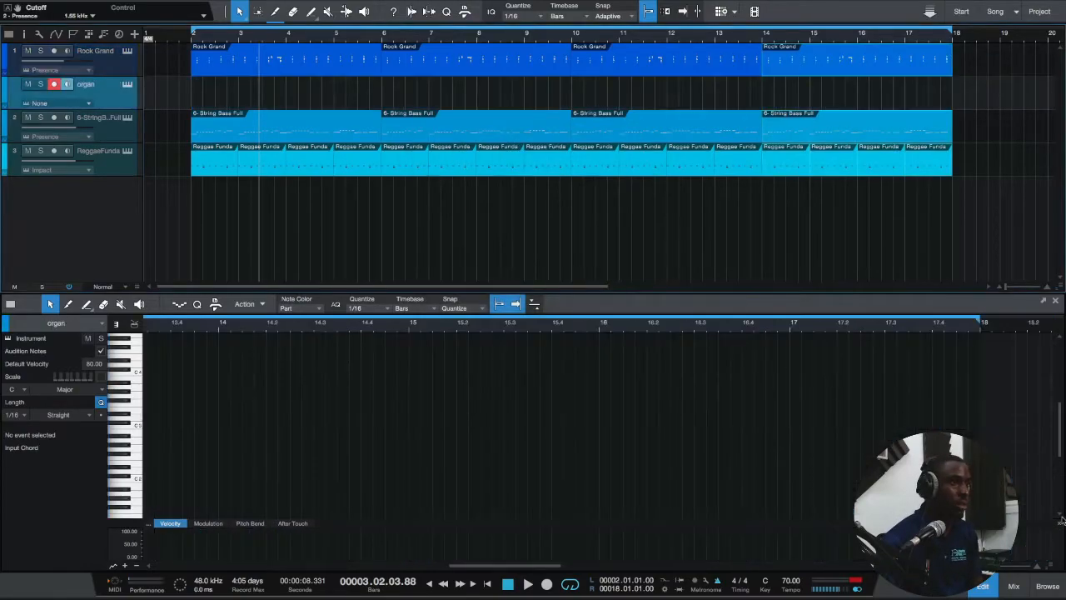
Step: Search the instrument browser for presets carrying the Organ tag
click(1047, 586)
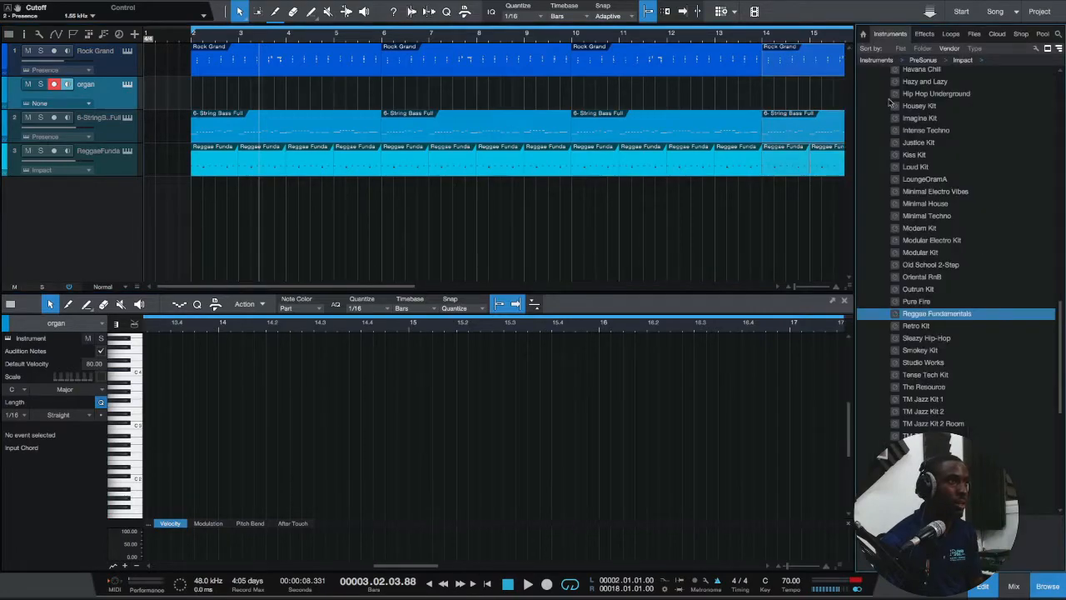
scroll(1015, 249, up, 10)
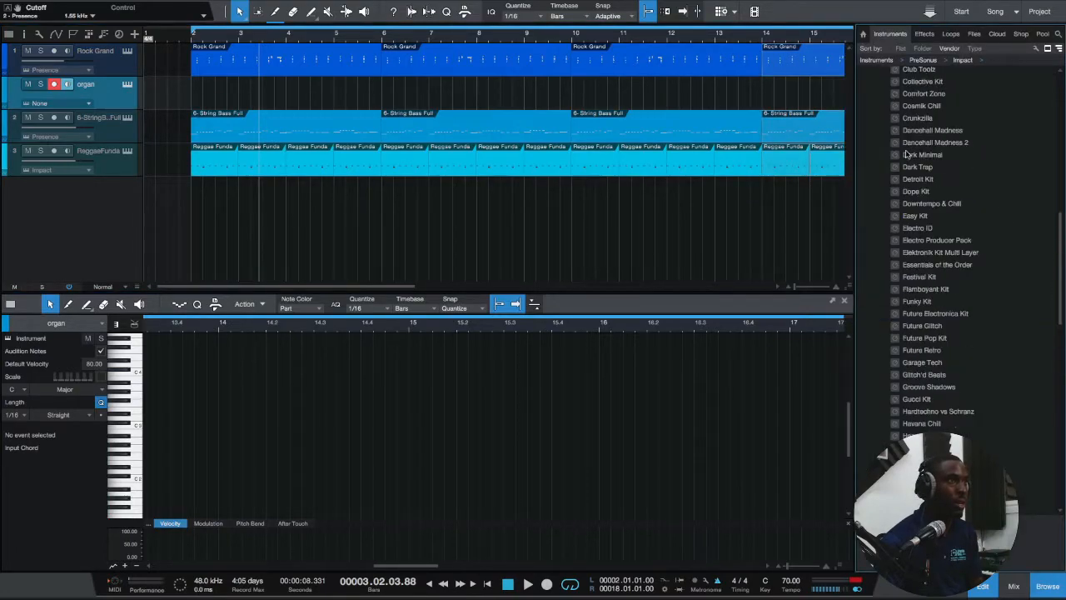
click(1057, 34)
text(organ)
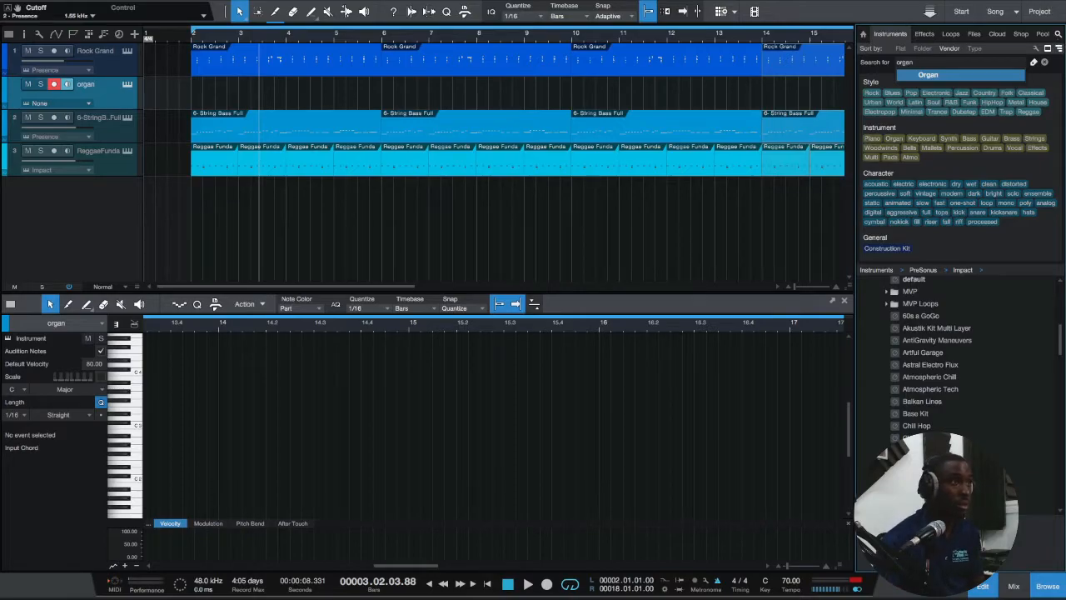
click(929, 76)
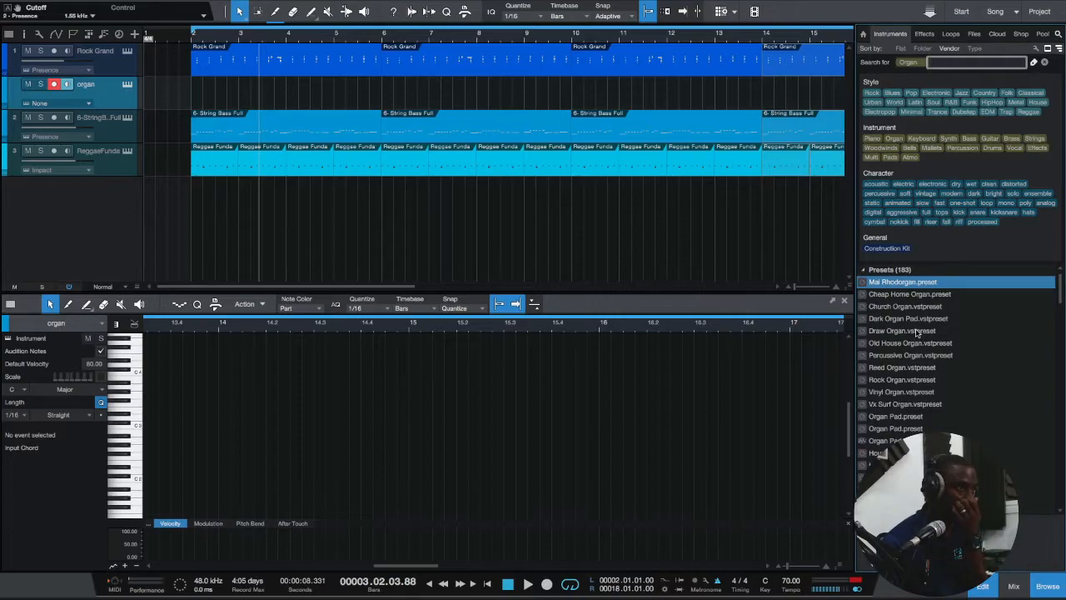
Step: Add the Dark Organ Pad preset as a new track below the drums and close its instrument window
click(924, 319)
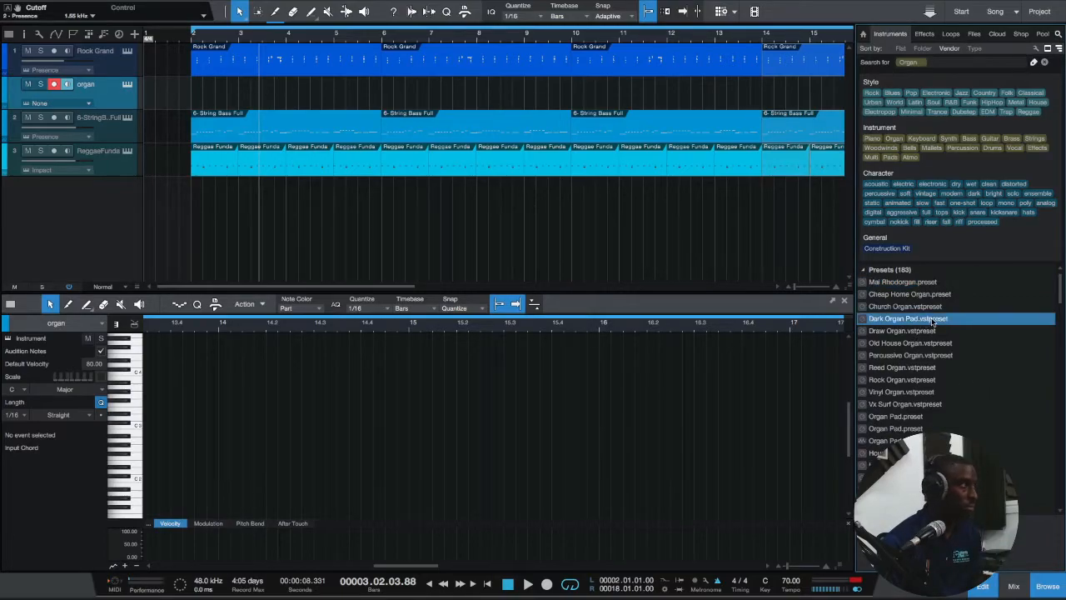
drag(934, 320, 139, 217)
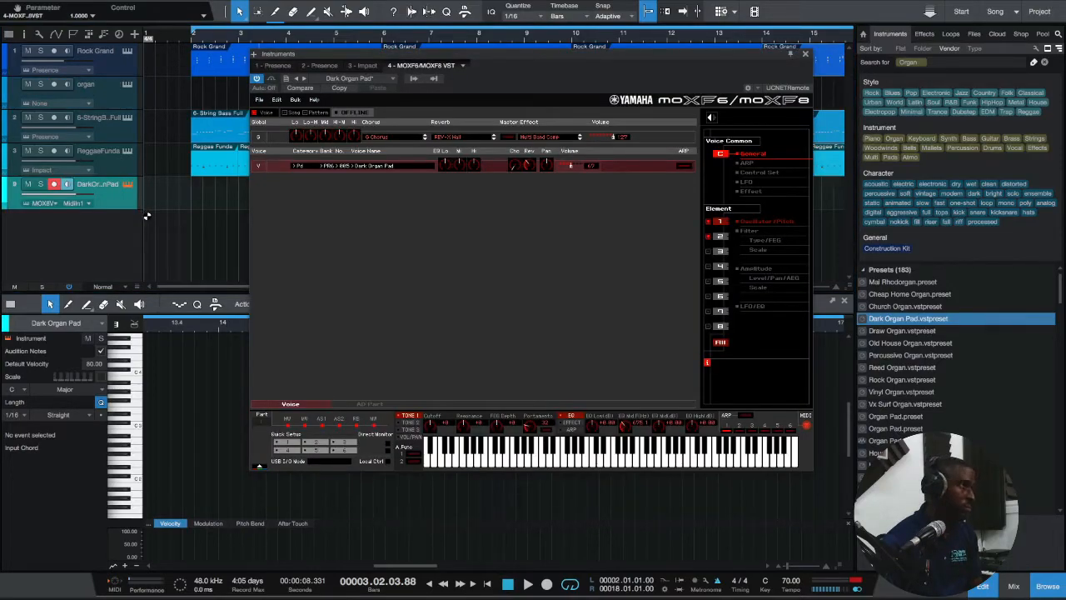
click(804, 55)
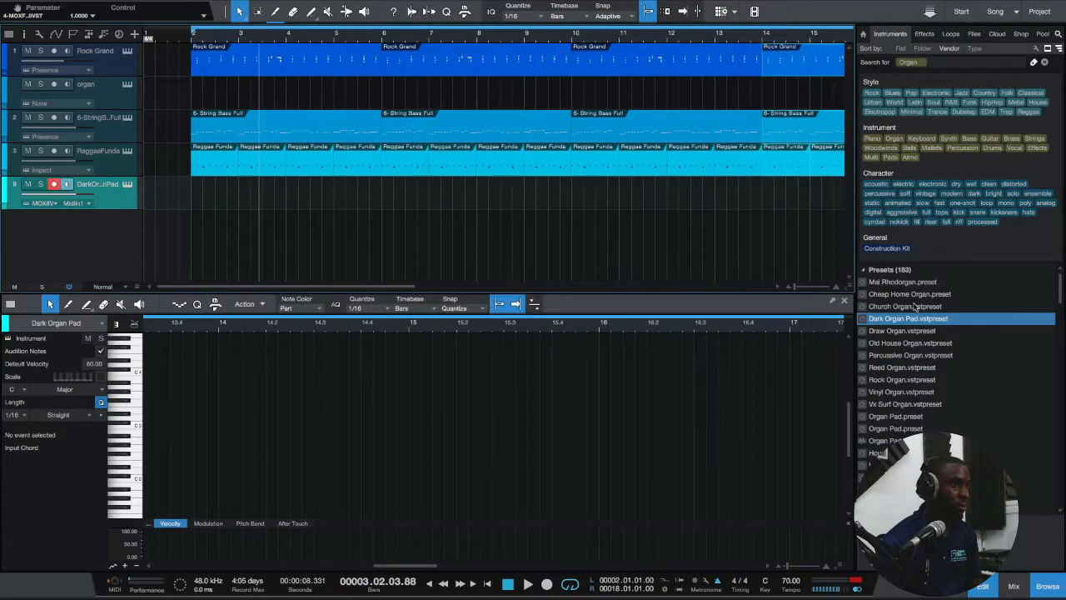
Step: Remove the Dark Organ Pad track and clear the organ search
click(866, 270)
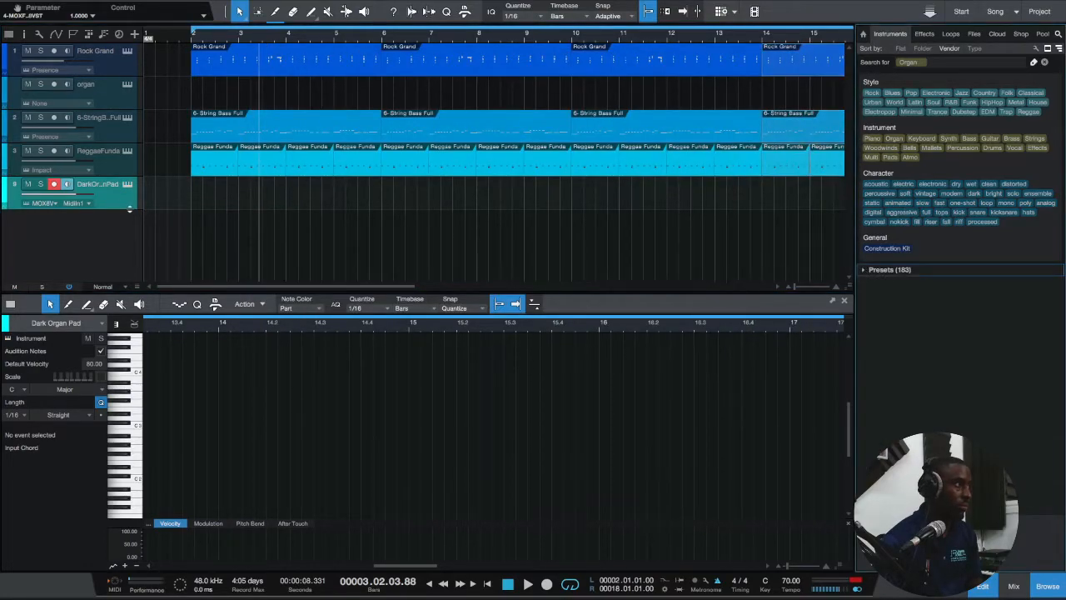
right_click(117, 203)
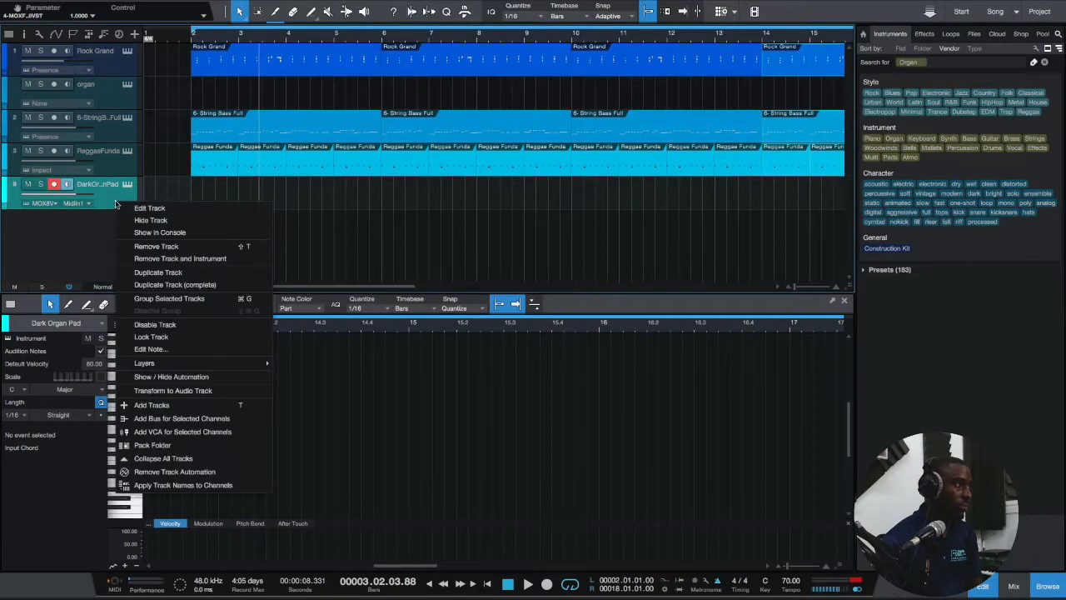
click(155, 248)
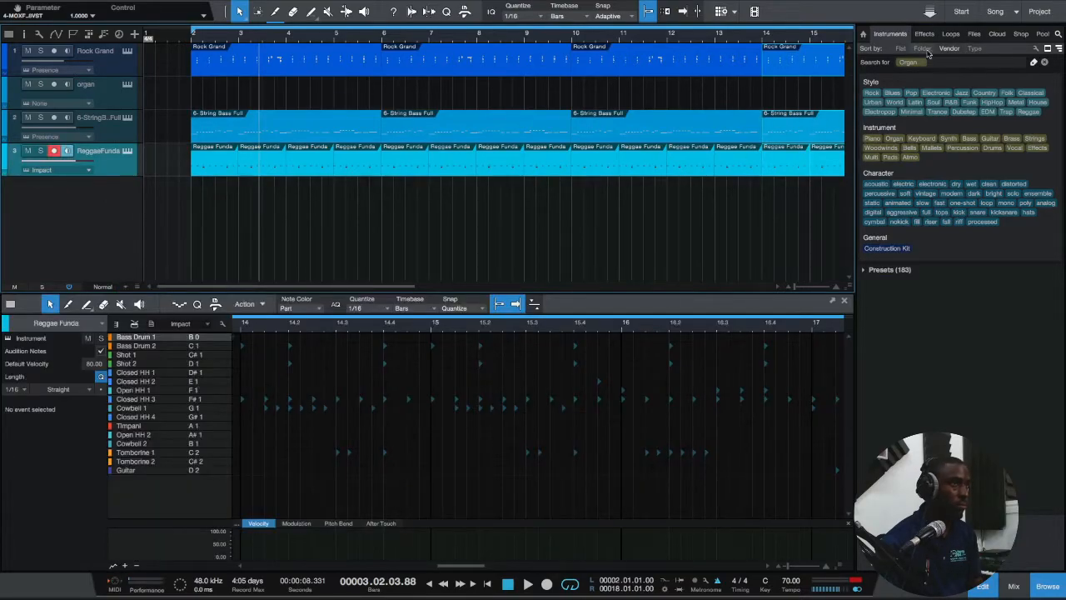
click(1045, 63)
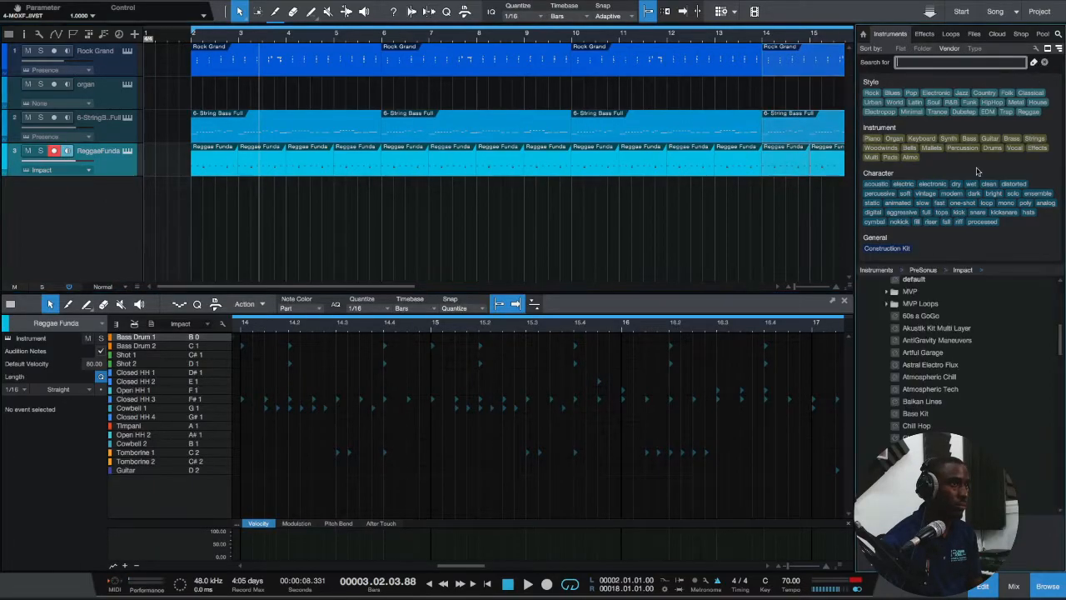
Step: Load the Organ 16 & 8 preset from the Organ folder of Presence onto the organ track
scroll(923, 329, down, 5)
scroll(925, 341, down, 10)
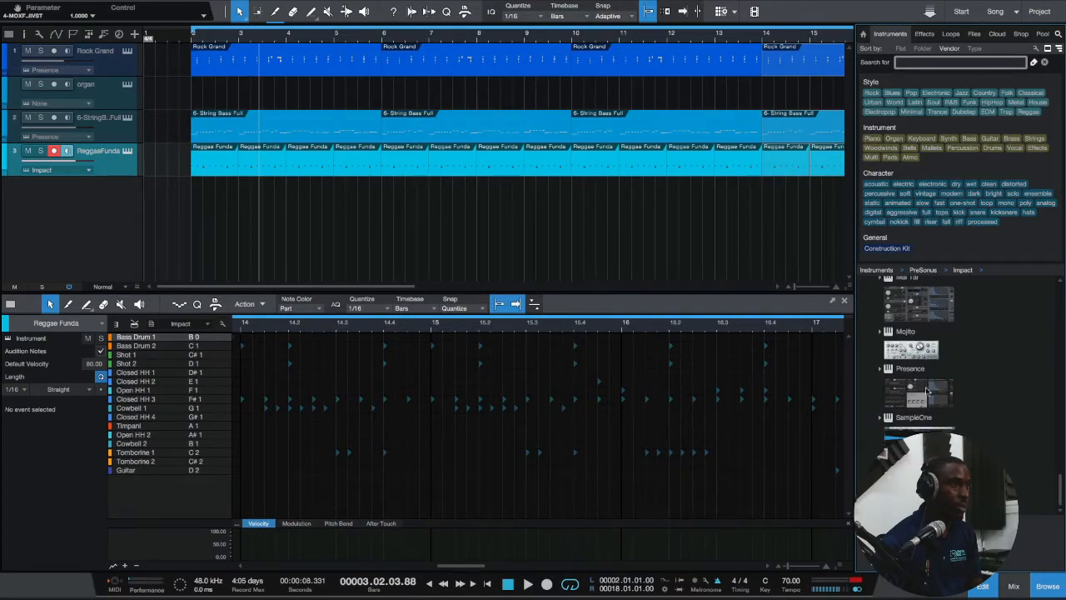
click(925, 380)
click(882, 369)
scroll(890, 358, down, 4)
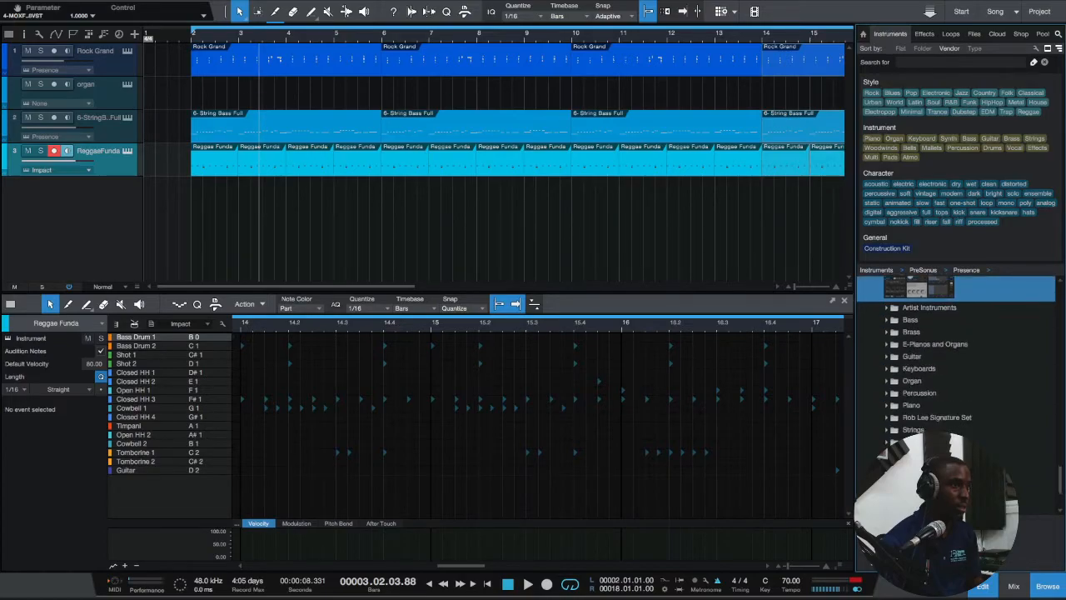
click(889, 358)
scroll(900, 392, down, 4)
scroll(903, 403, up, 10)
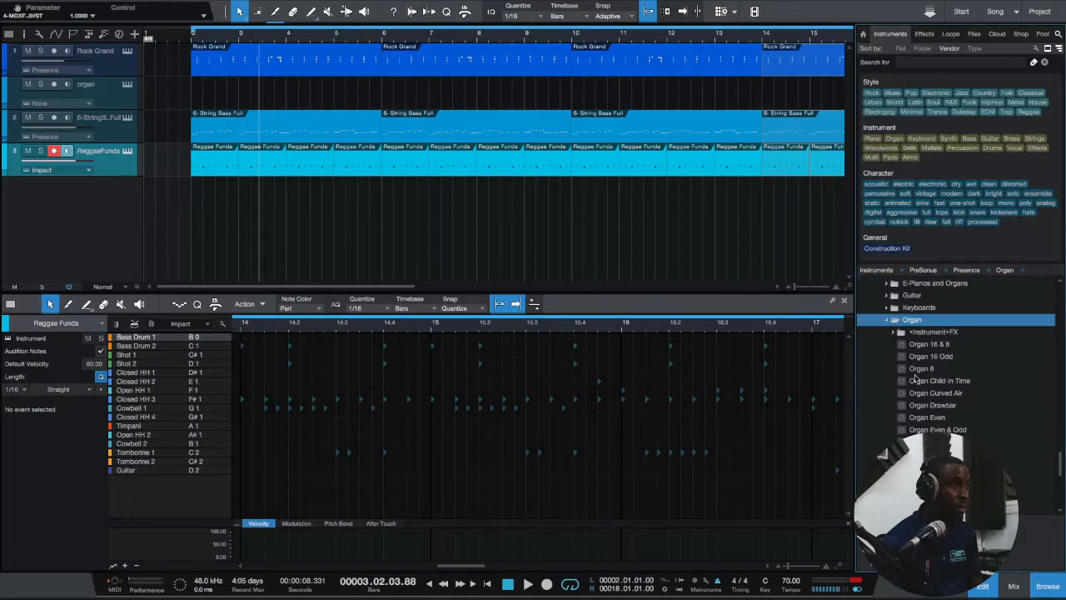
drag(919, 345, 92, 92)
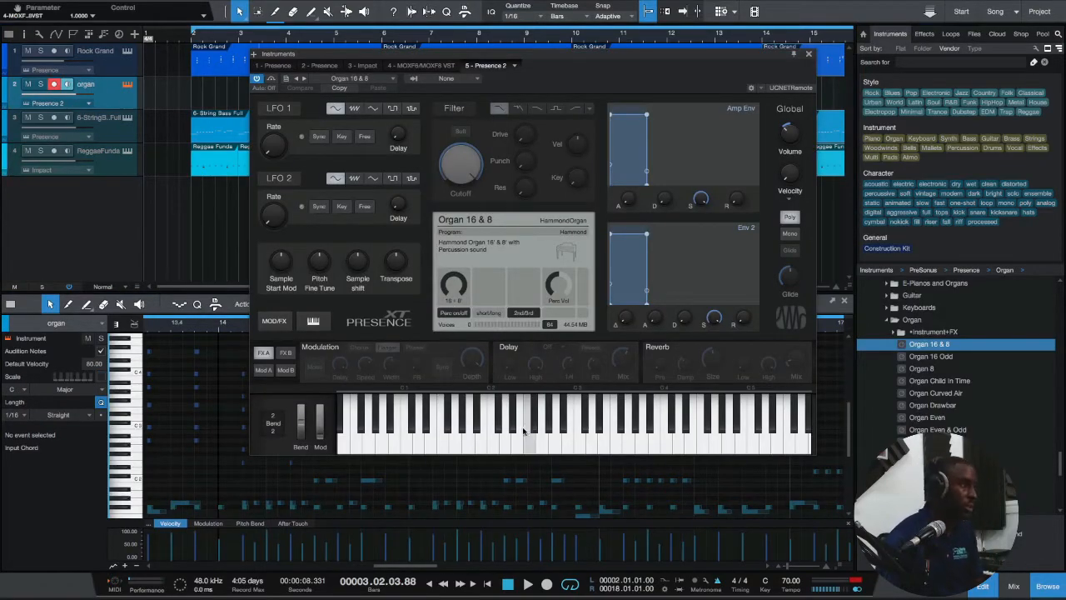
Step: Audition the organ sound and advance through the presets to Organ 8
click(514, 452)
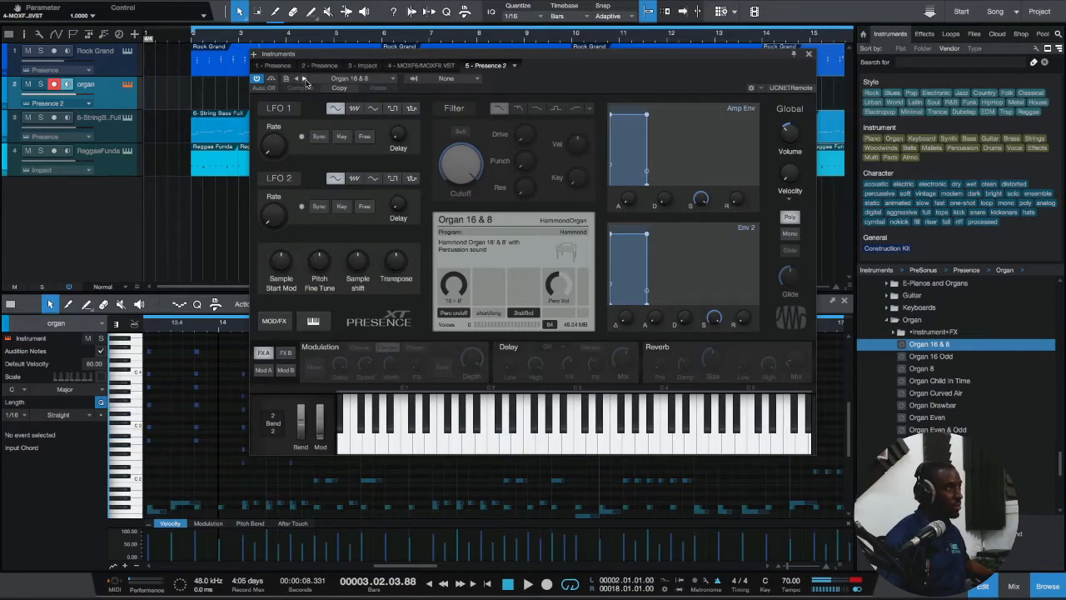
click(305, 79)
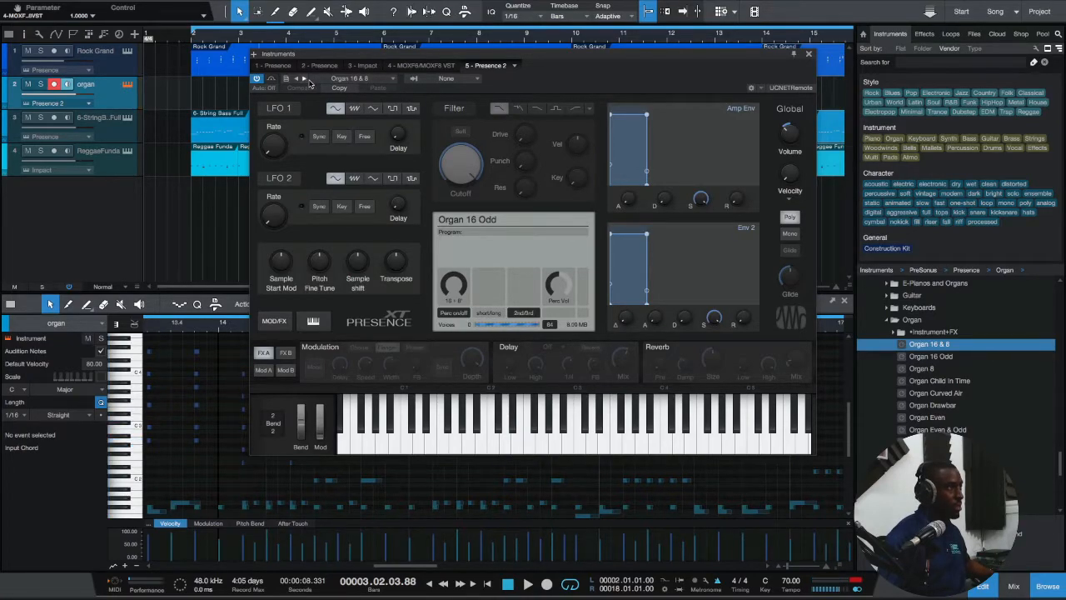
click(309, 81)
click(609, 70)
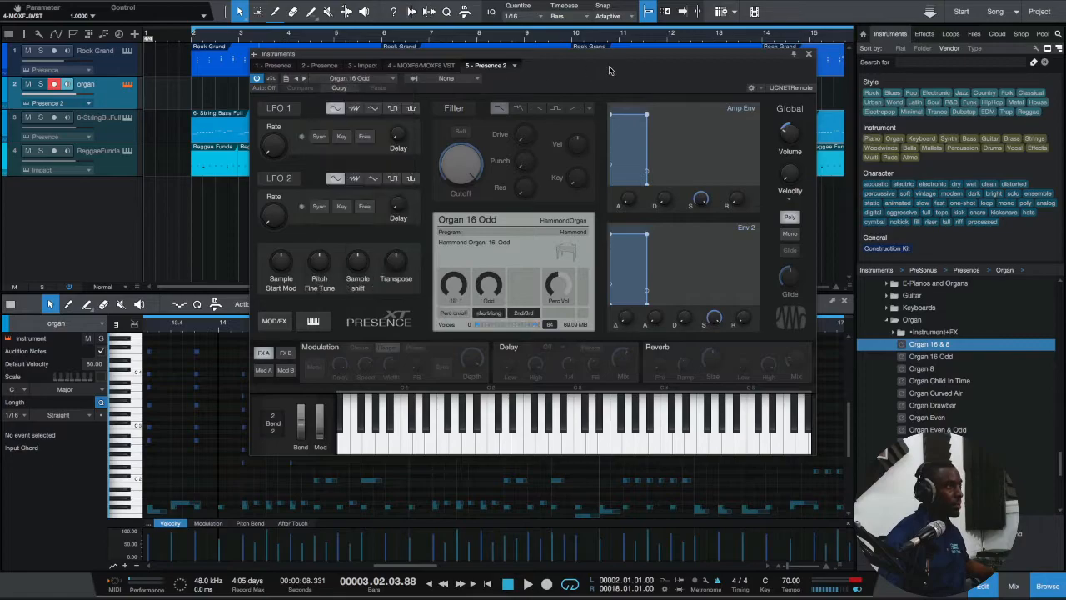
click(305, 80)
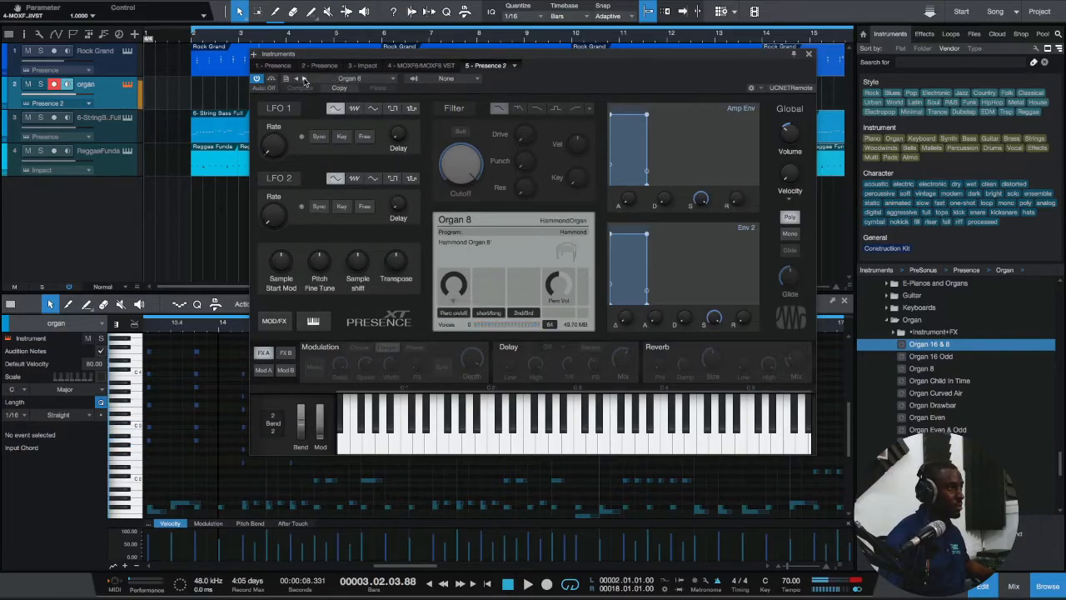
Step: Lower the Organ 8 filter cutoff to about 957 Hz and enable its Soft option
click(459, 133)
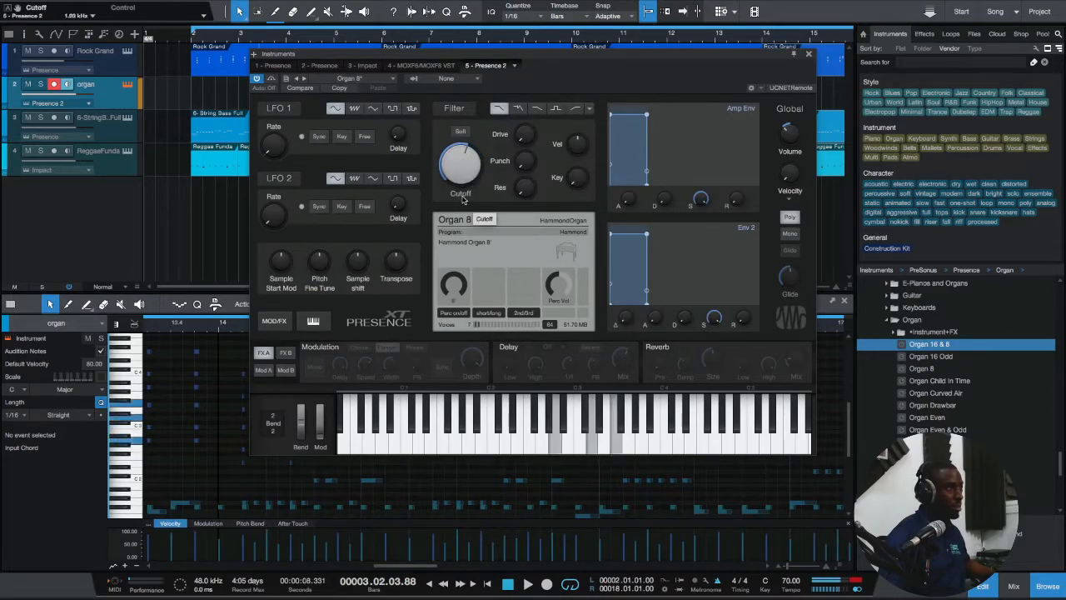
mouse_move(459, 166)
mouse_down()
mouse_move(455, 137)
mouse_move(455, 154)
mouse_up()
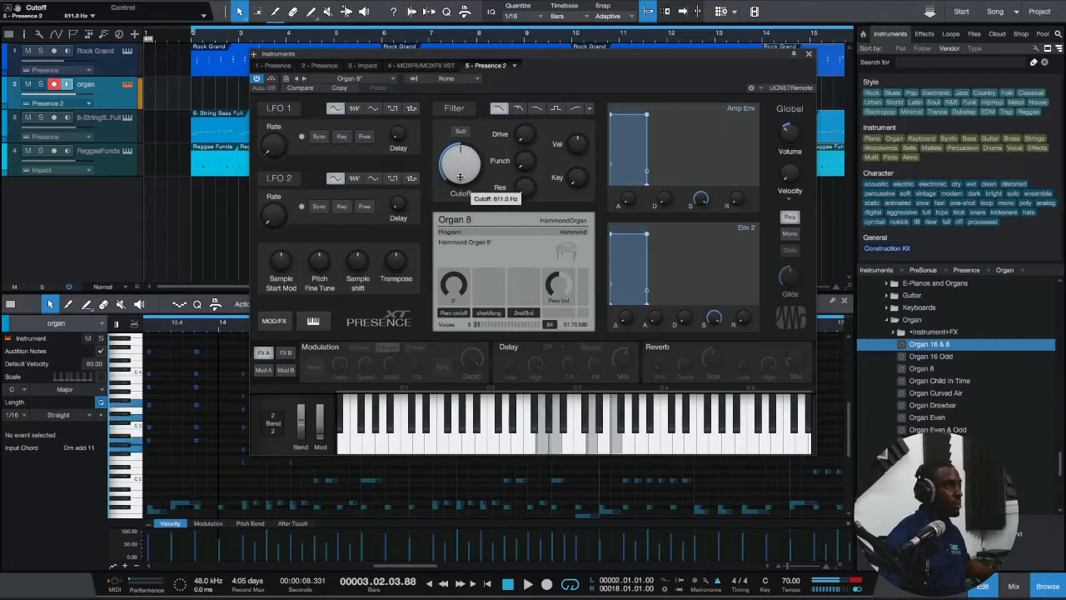
click(460, 131)
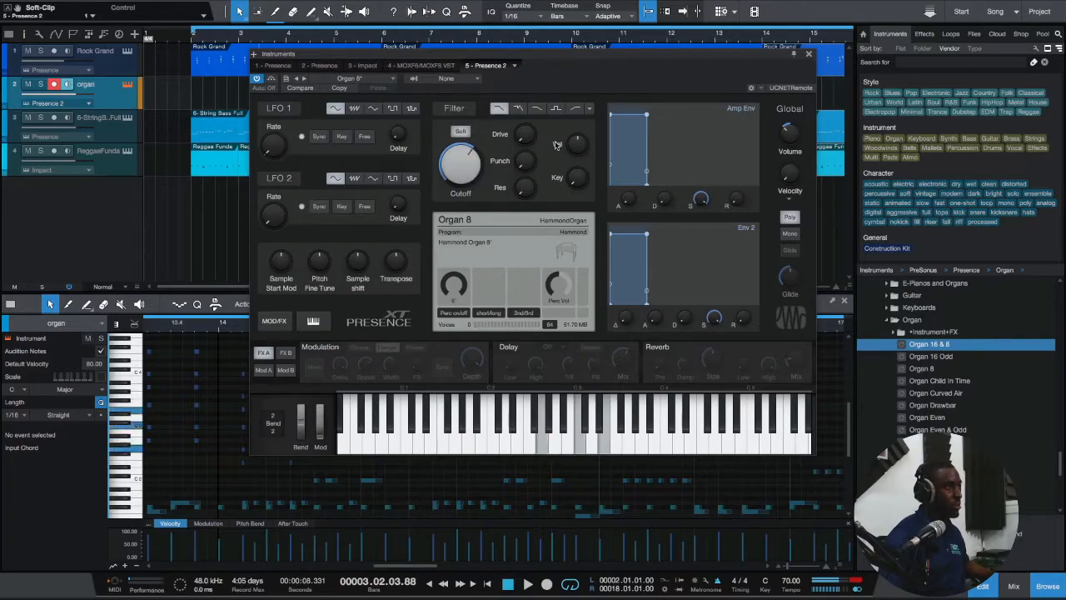
mouse_move(475, 162)
mouse_down()
mouse_move(460, 148)
mouse_move(461, 161)
mouse_up()
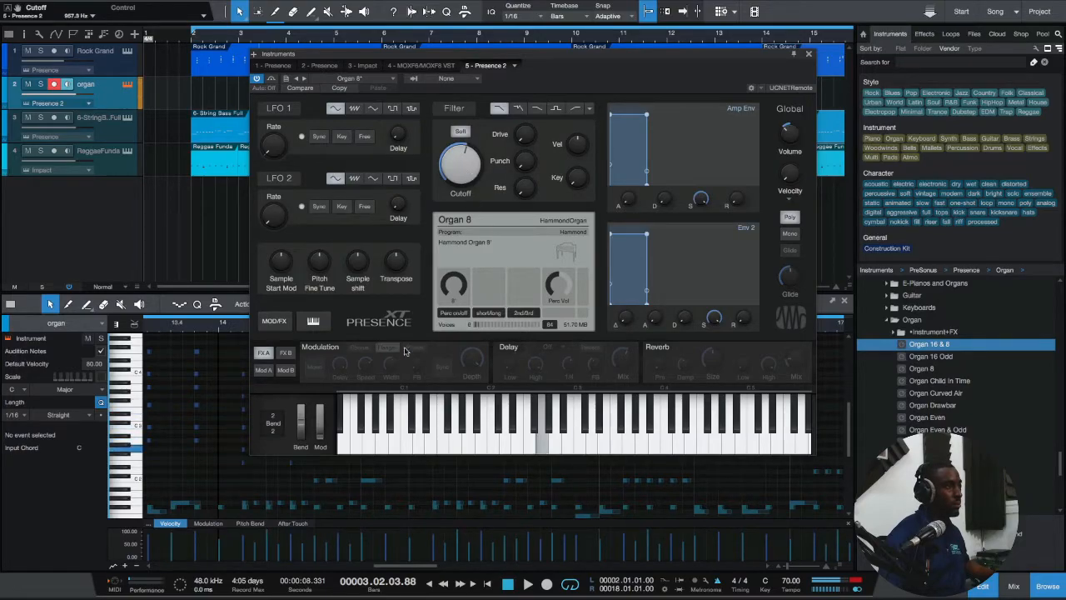
Step: Enable the organ's EQ, cut the 100 Hz band to -8 dB, and lower the second and the two highest bands
click(286, 353)
click(510, 359)
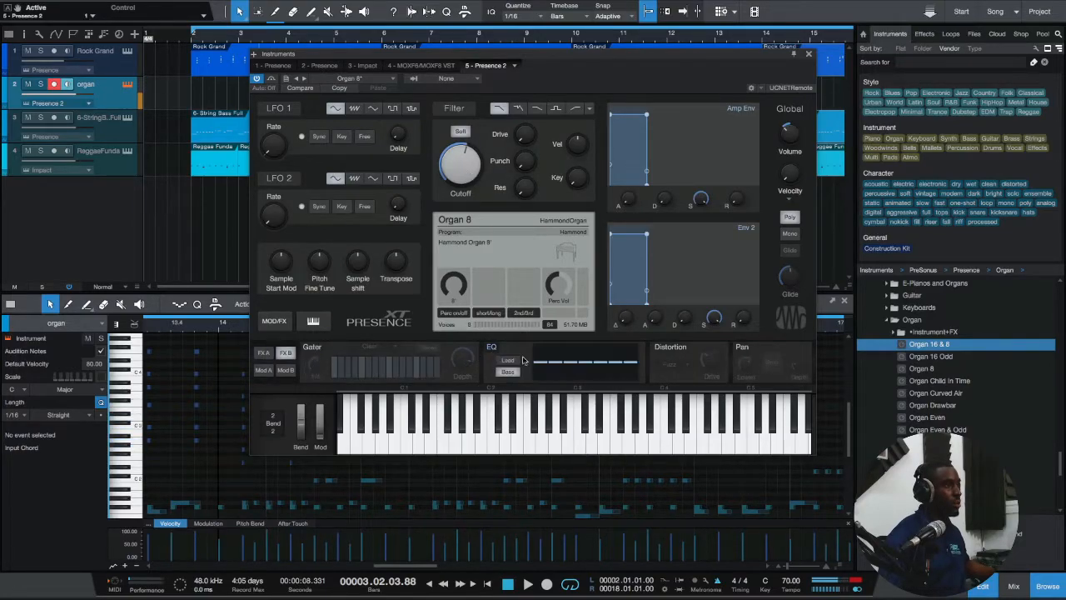
drag(540, 366, 542, 387)
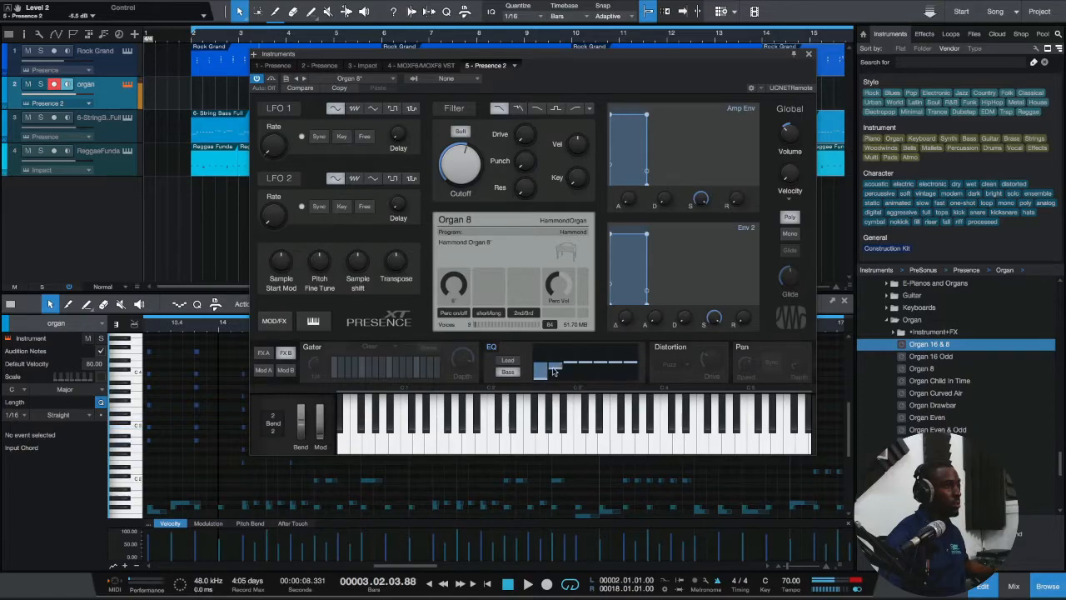
drag(629, 365, 617, 385)
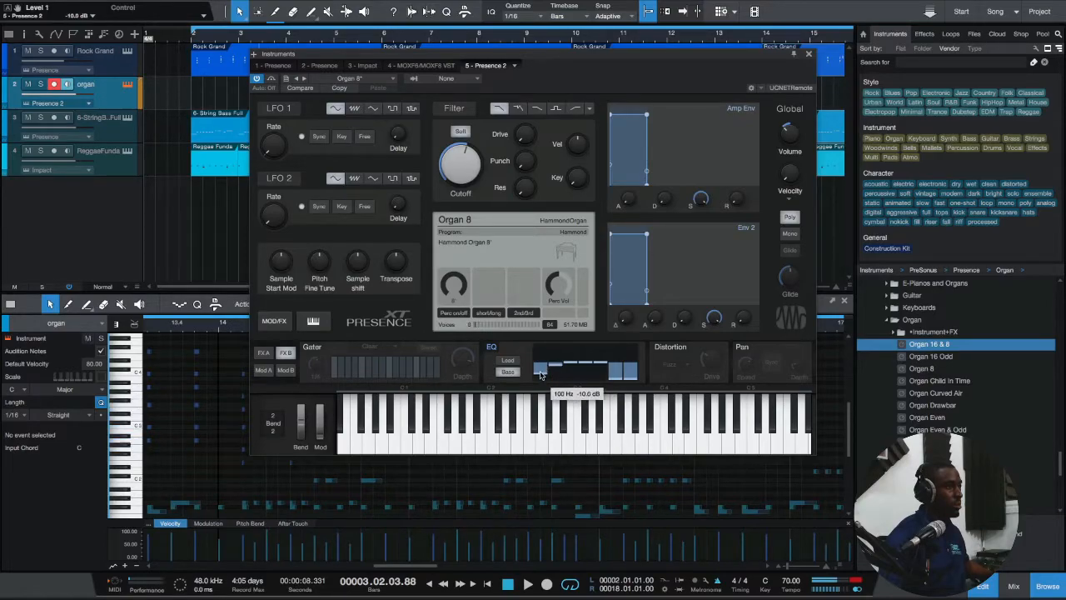
drag(558, 369, 557, 367)
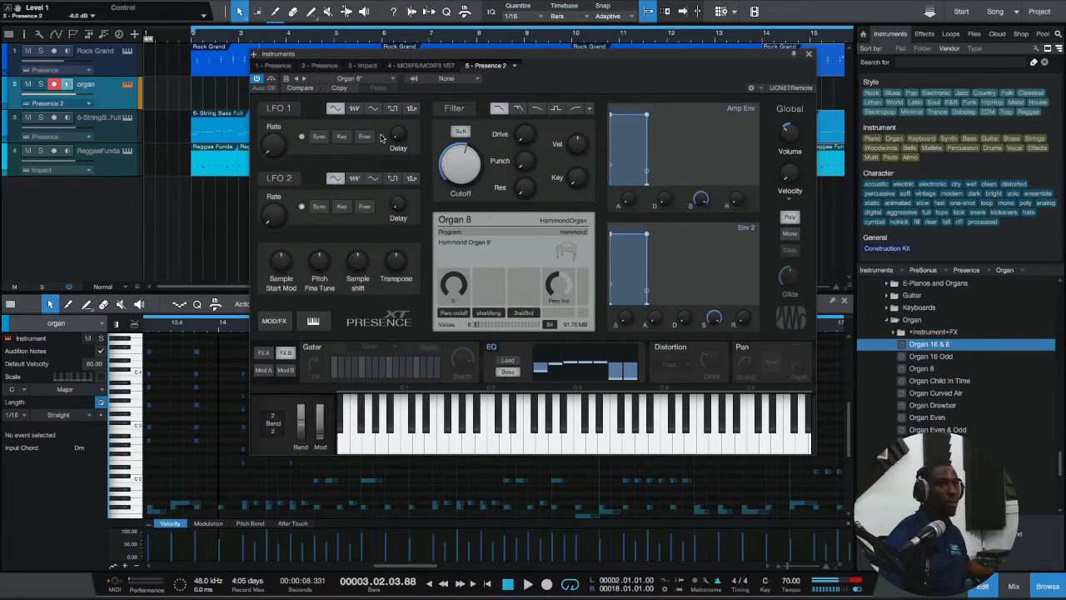
click(808, 56)
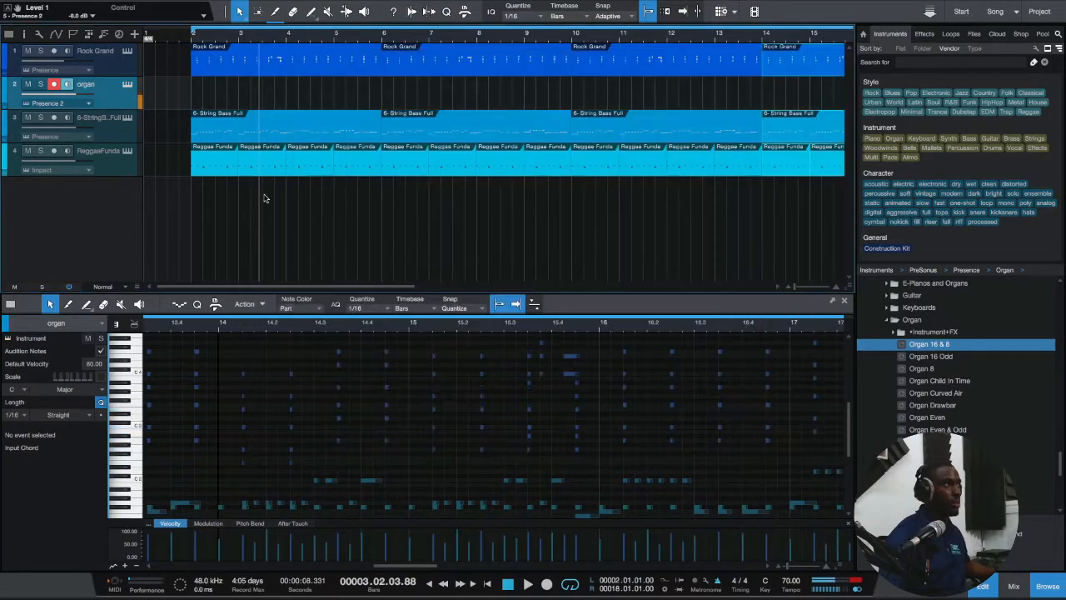
Step: Record the organ part on the organ track from the start of the song to just past bar 6
click(488, 585)
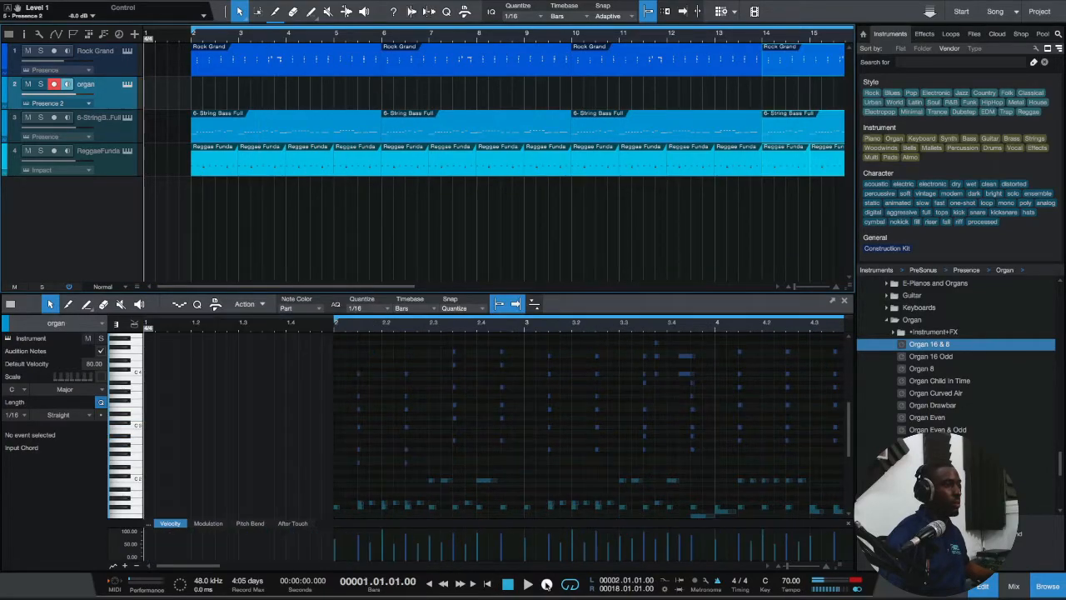
click(547, 584)
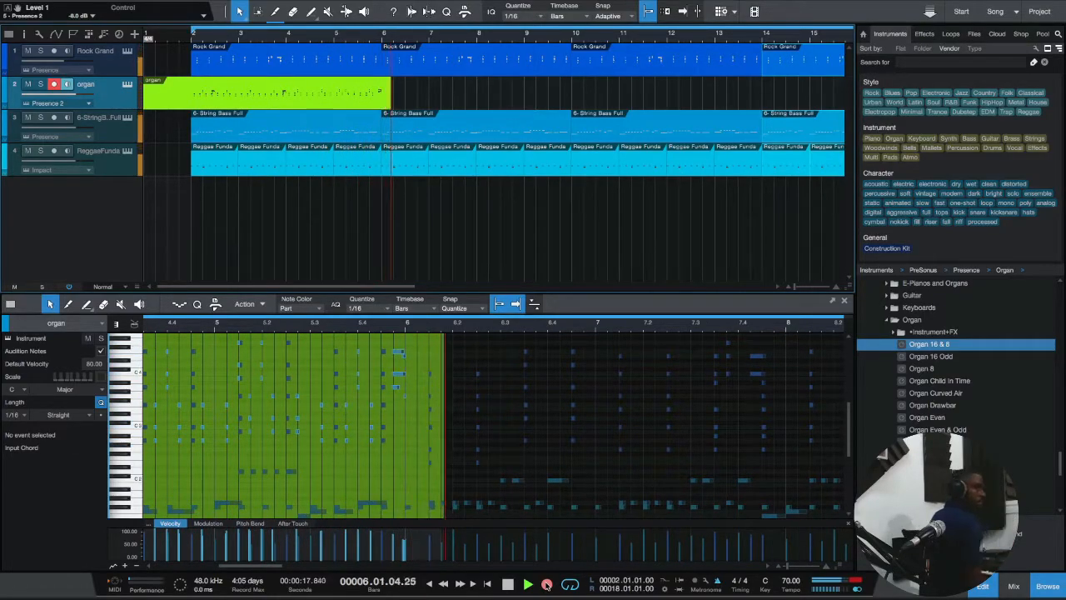
click(547, 584)
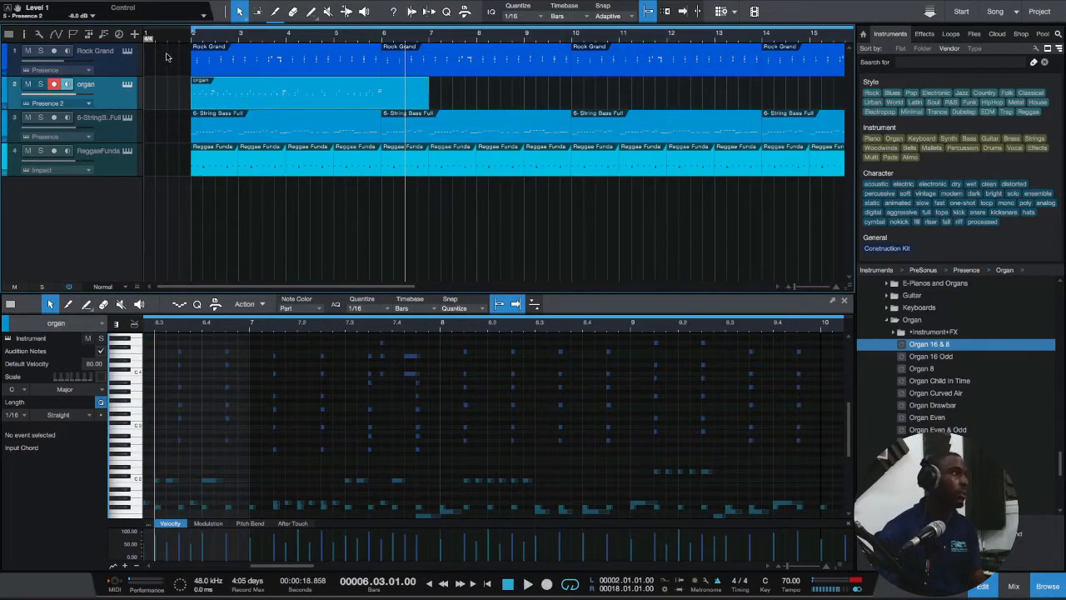
Step: Quantize all notes in the recorded organ clip and play it back from bar 2
click(193, 37)
double_click(220, 96)
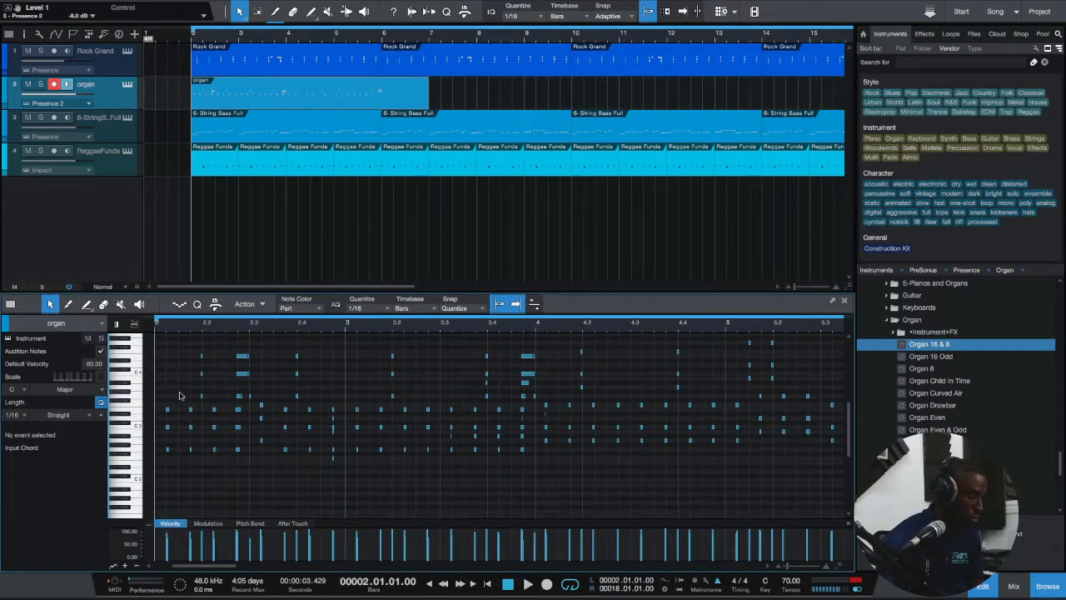
key(ctrl+a)
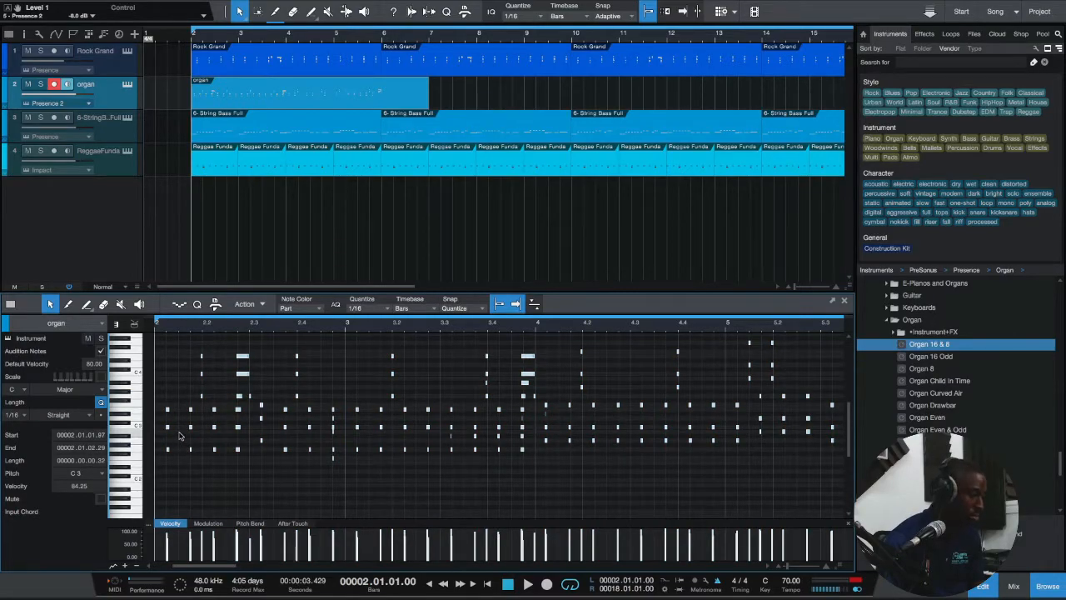
key(q)
key(space)
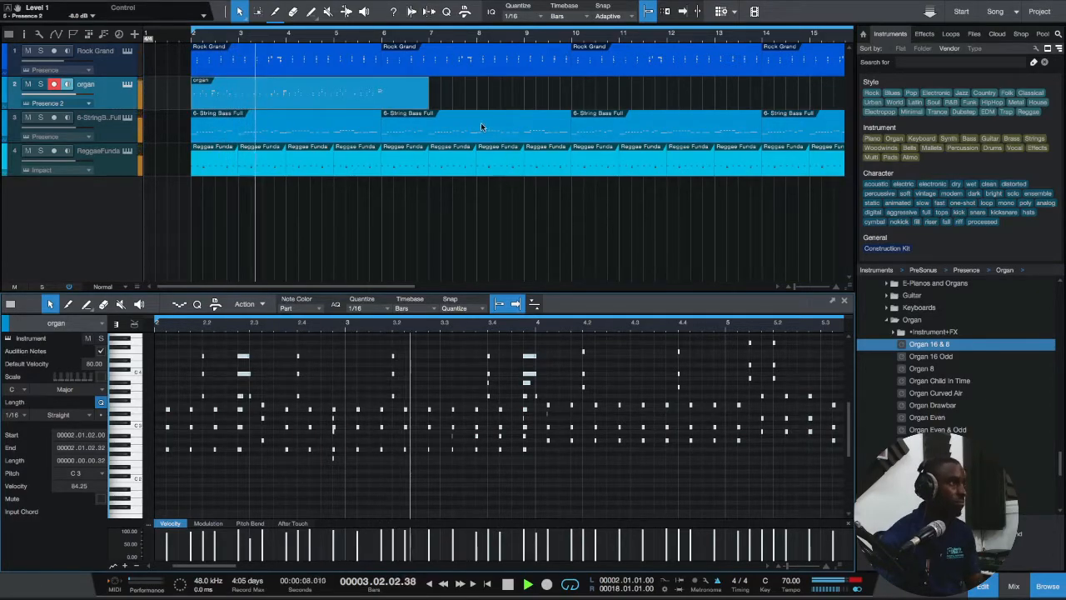
Step: Shorten the organ clip to end at bar 6 and duplicate it three times to fill the song up to bar 18
drag(432, 98, 381, 97)
key(d)
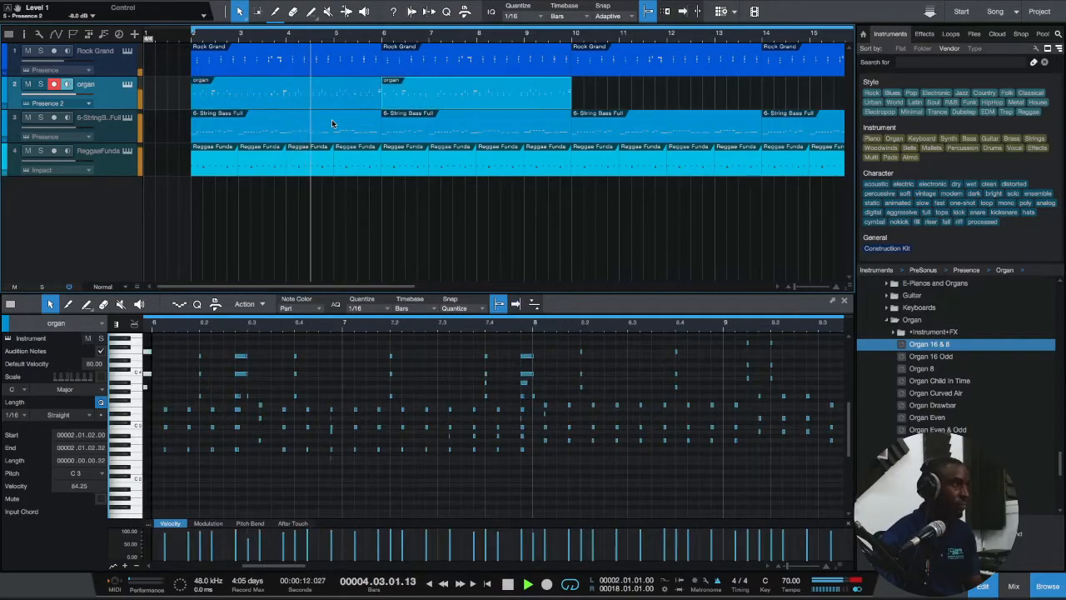
key(w)
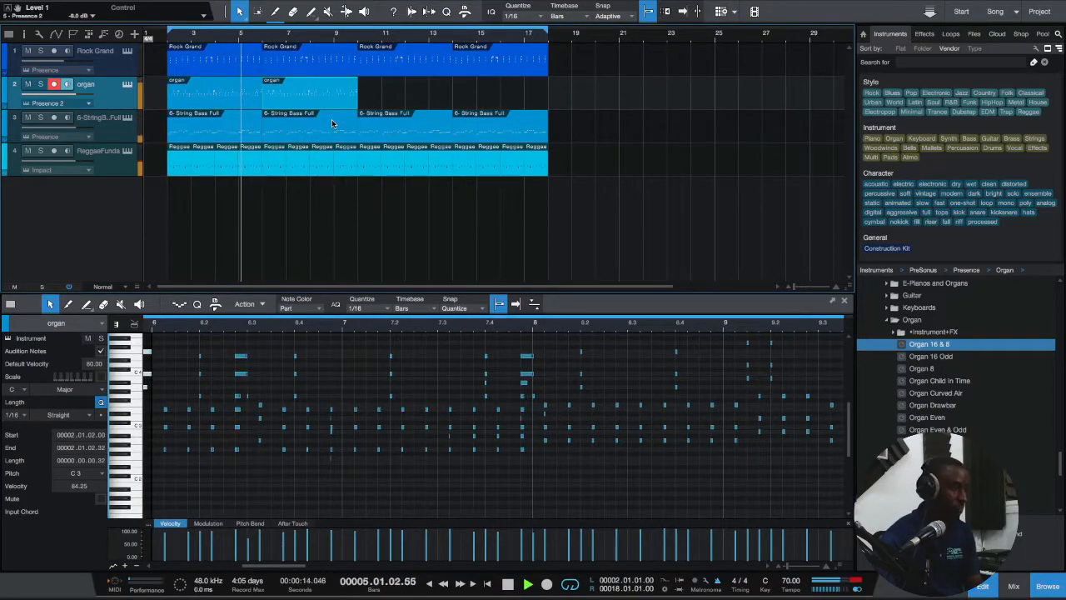
key(d)
key(d)
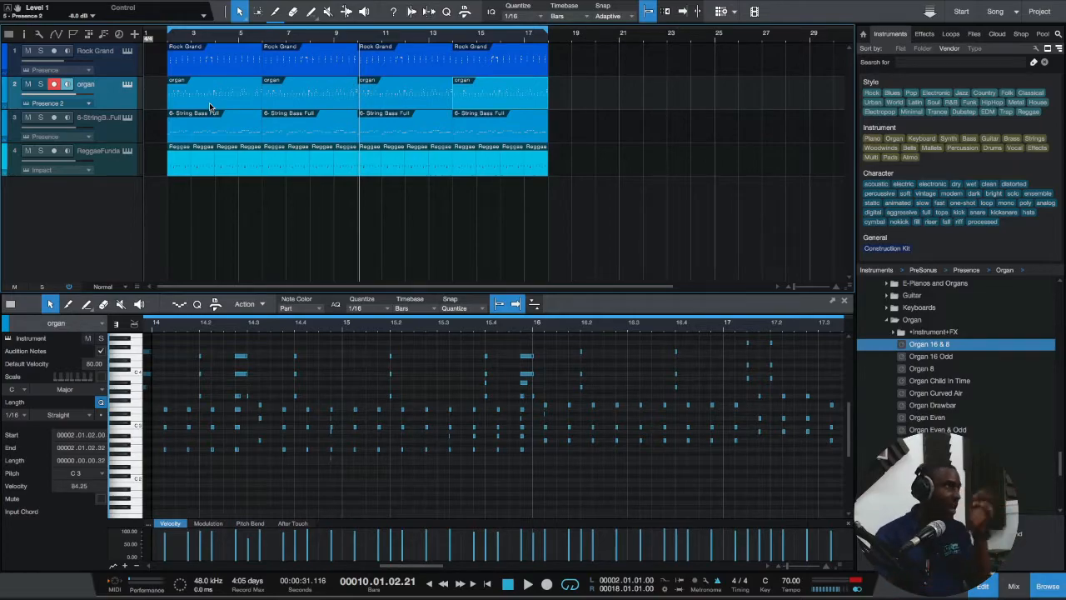
Step: In the mixer, lower Reggae Funda to -2.9 dB, Impact St 2 to -2.3, Impact St 3 to -0.3, organ to -7.0 and bass to -5.9 during playback
click(984, 587)
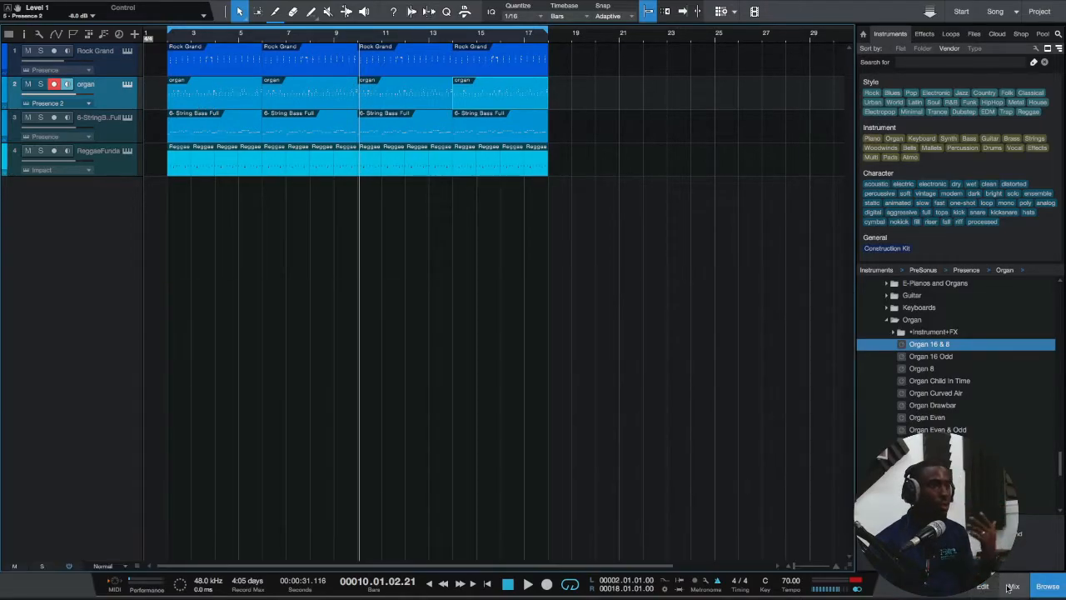
click(1013, 588)
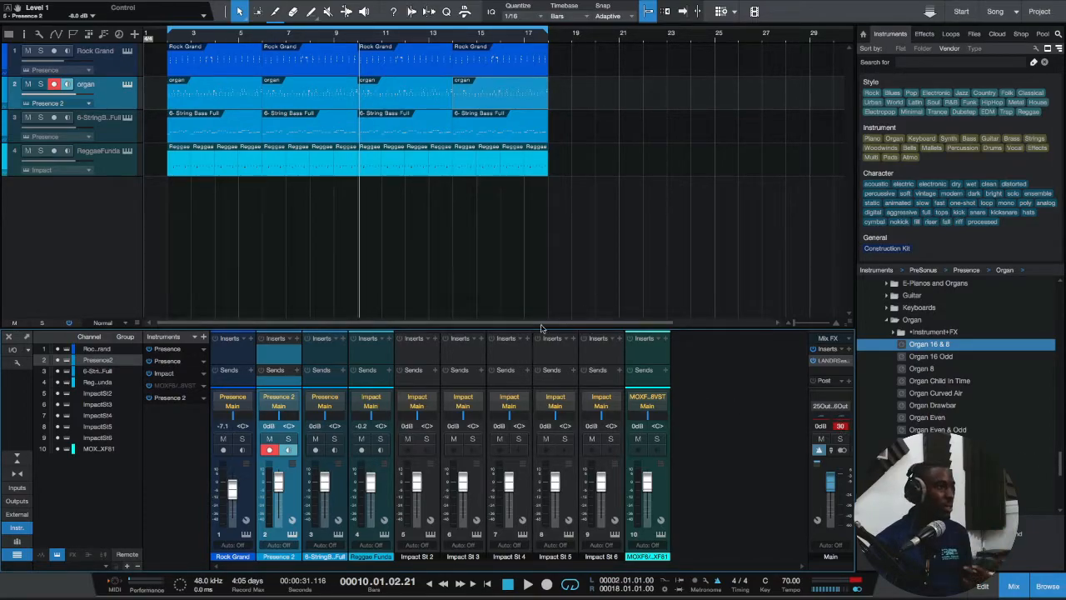
click(164, 38)
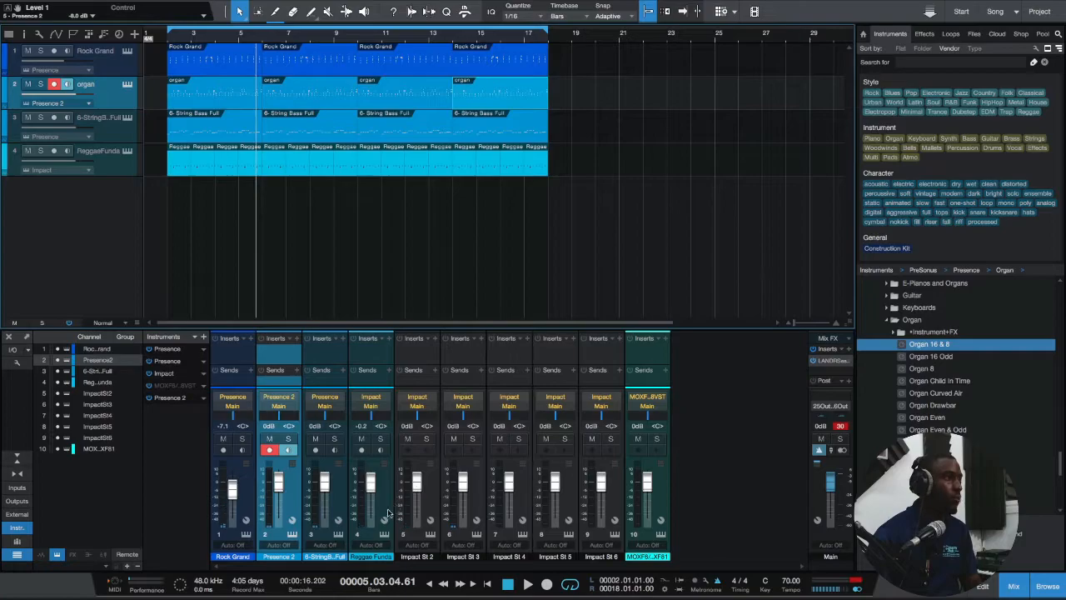
key(space)
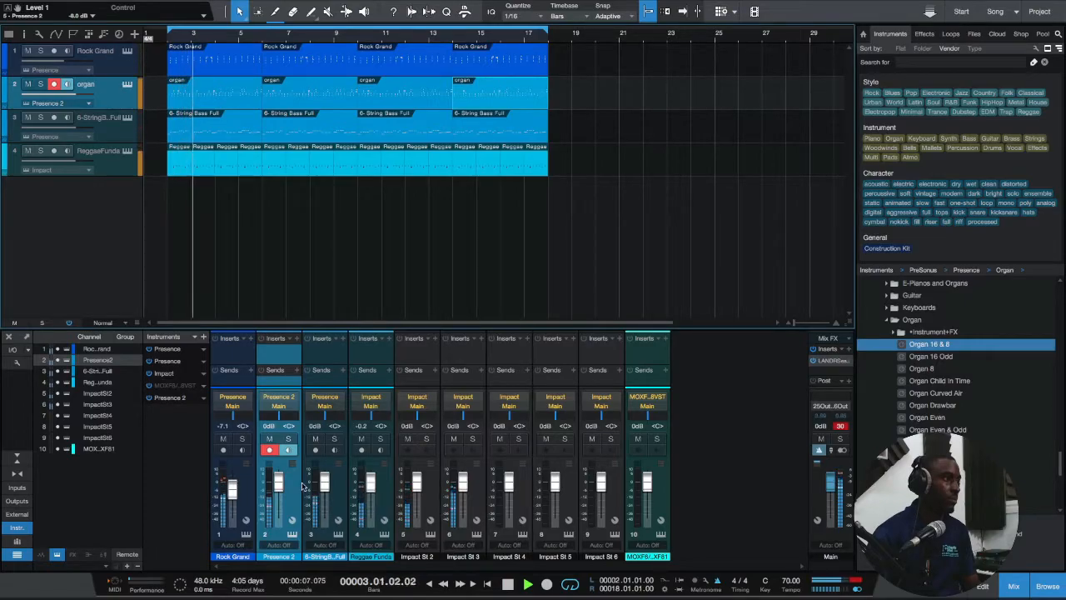
click(372, 484)
drag(463, 482, 464, 485)
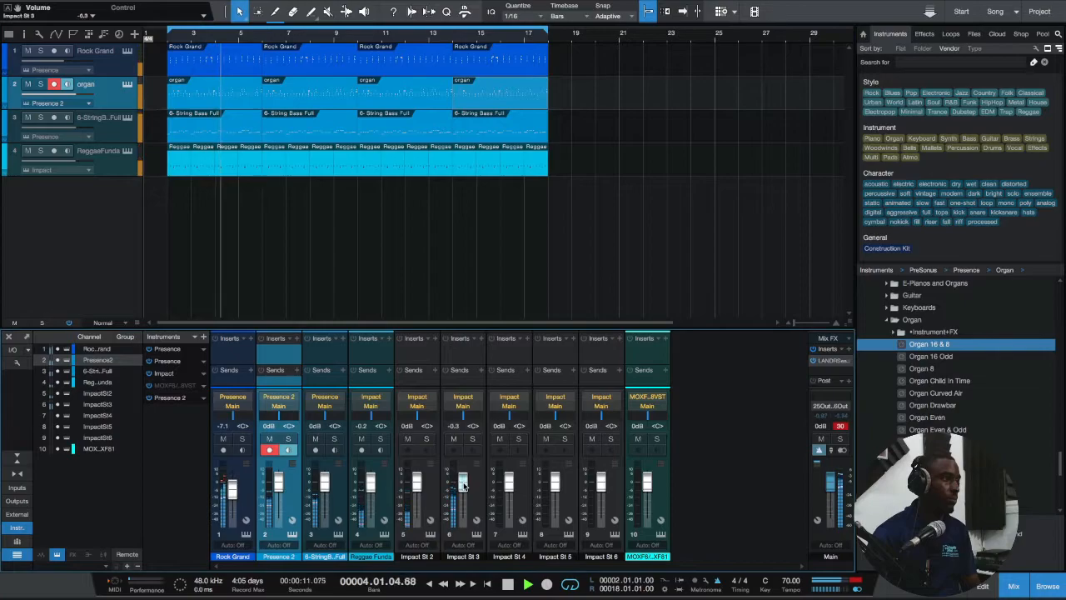
drag(371, 485, 418, 492)
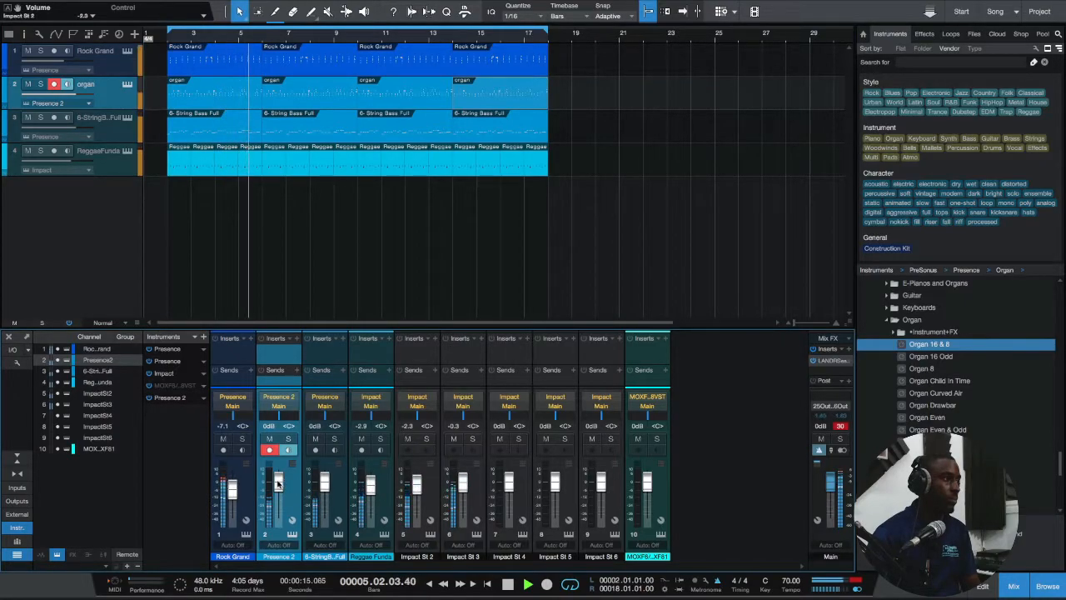
drag(277, 483, 324, 492)
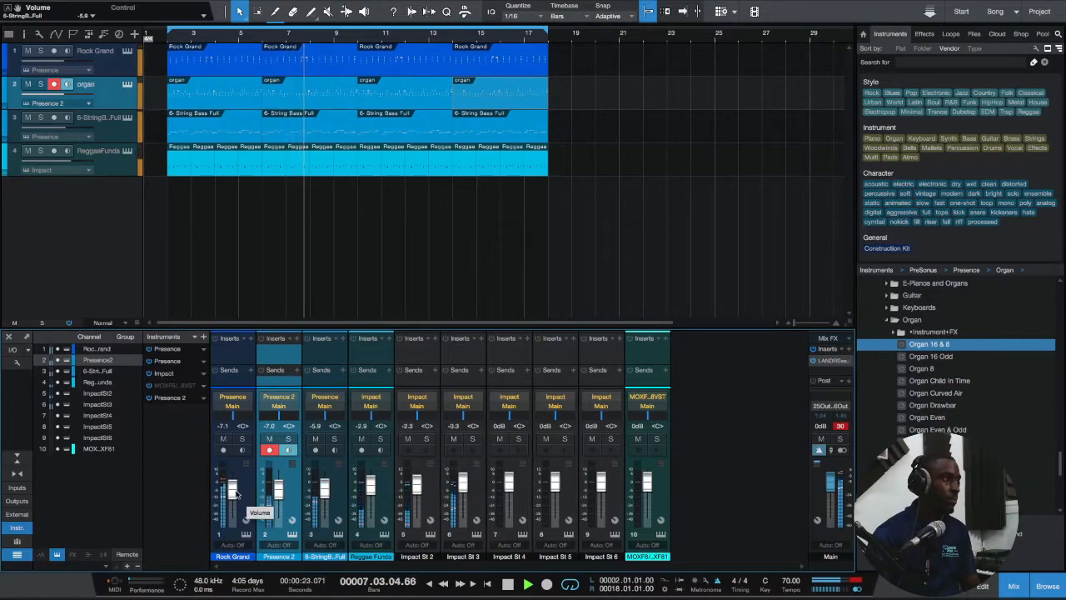
Step: Insert a Pro EQ on the Rock Grand channel
click(247, 340)
text(pro)
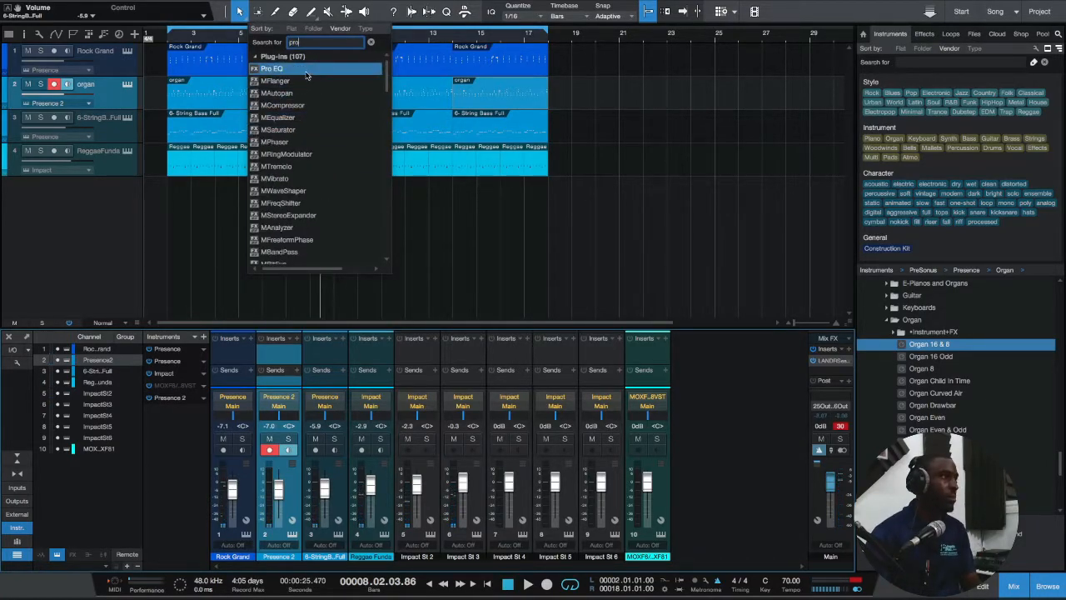
click(306, 72)
Step: During playback, set the Rock Grand EQ's low cut to about 248 Hz and boost its mid band about 5.18 dB at 5.40 kHz
click(173, 39)
key(space)
drag(503, 208, 575, 219)
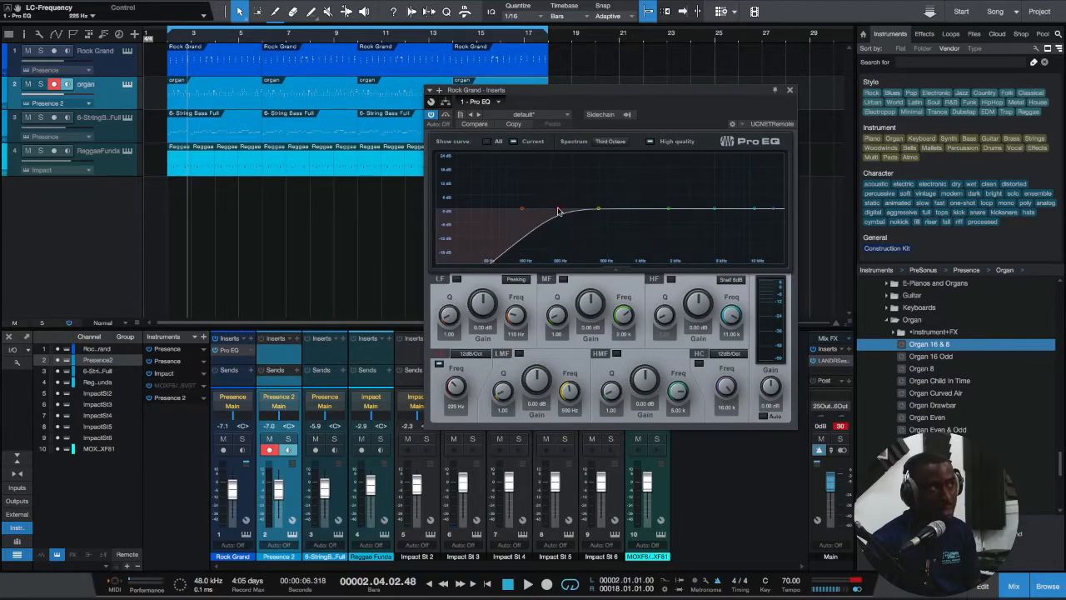
key(space)
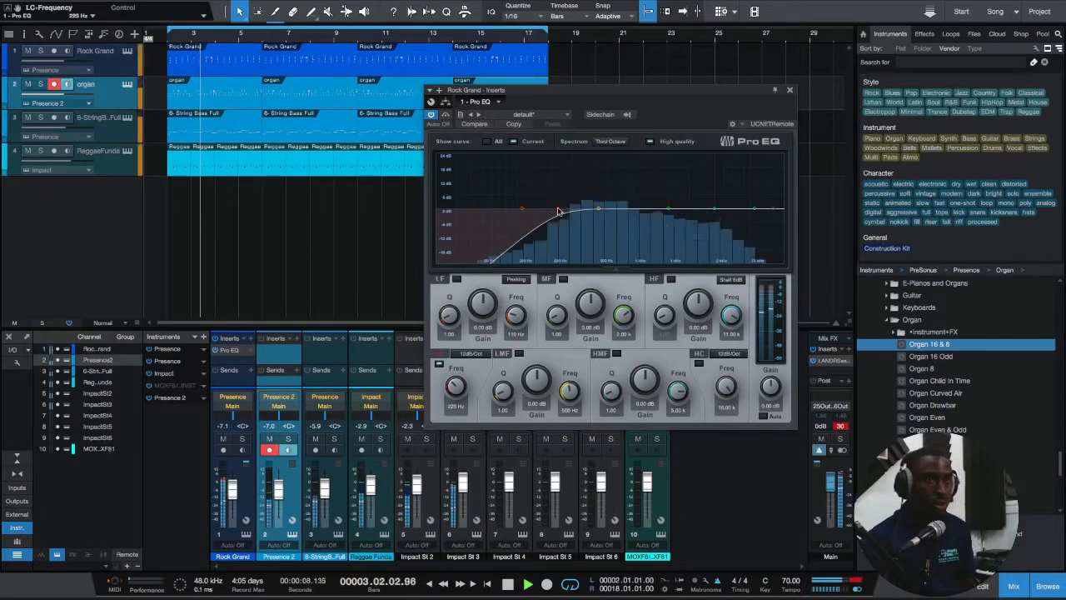
drag(558, 210, 564, 214)
drag(670, 208, 719, 198)
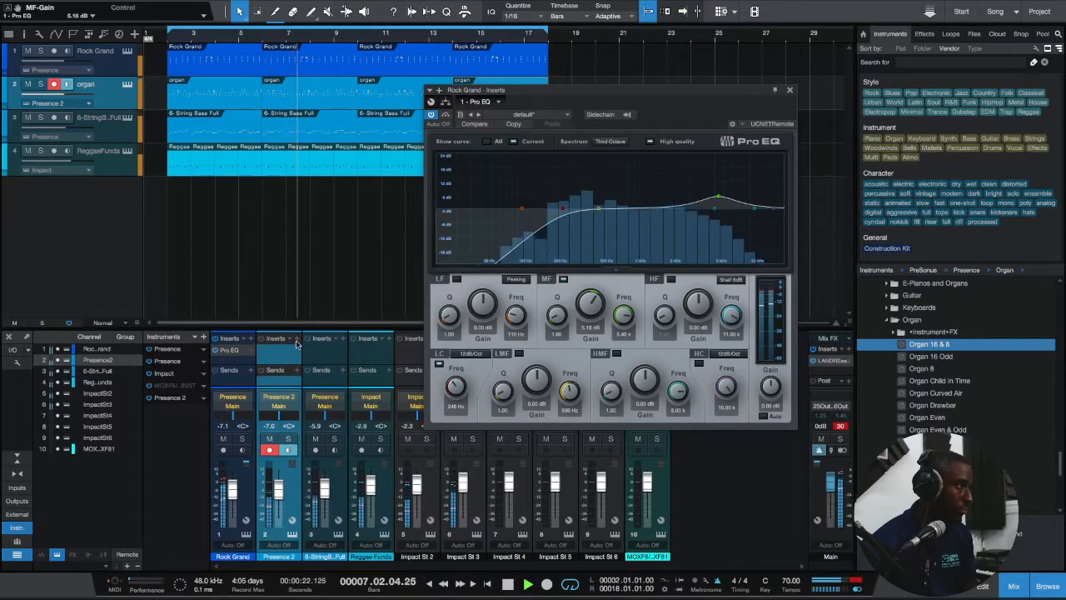
Step: Search the insert effects for the Rock Grand channel for "pro" and clear the search
click(252, 339)
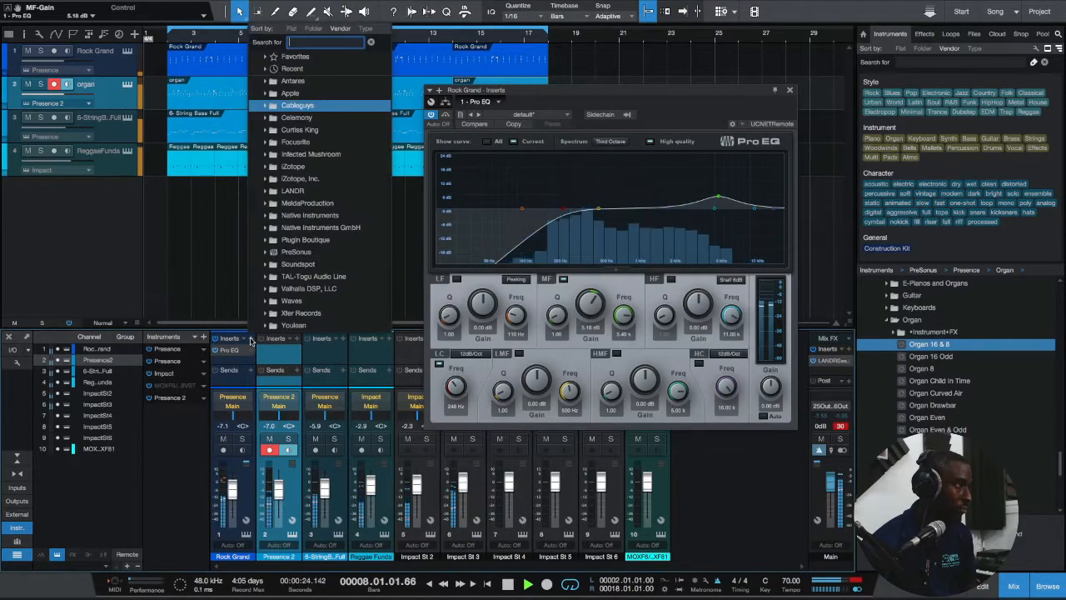
text(pro)
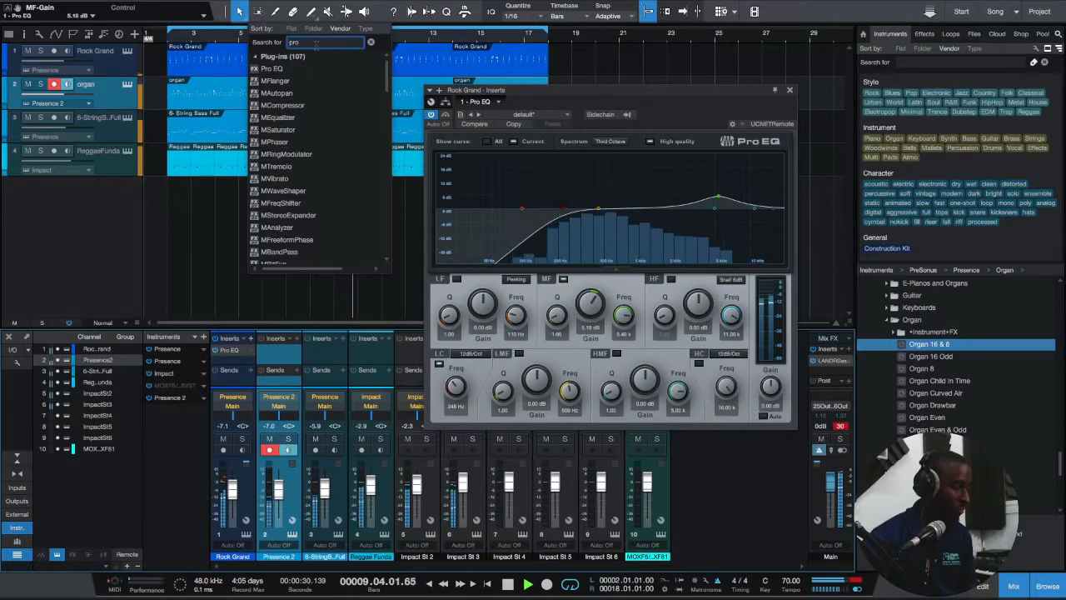
key(BackSpace)
key(BackSpace)
key(BackSpace)
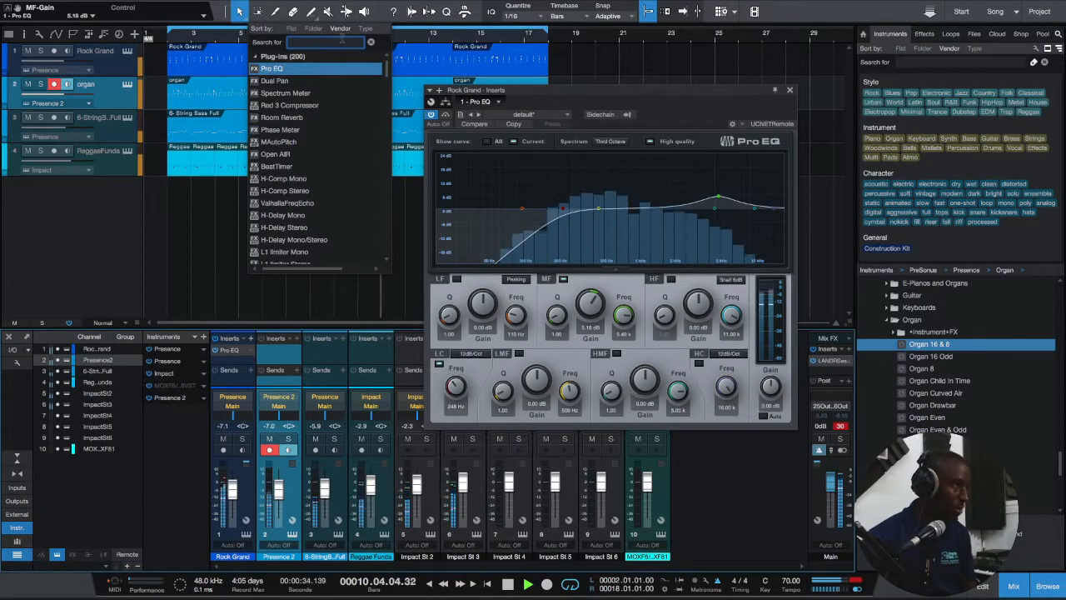
Step: Look for a compressor among the Rock Grand channel's insert effects, searching for "compre" and "com" and browsing the full list
text(compre)
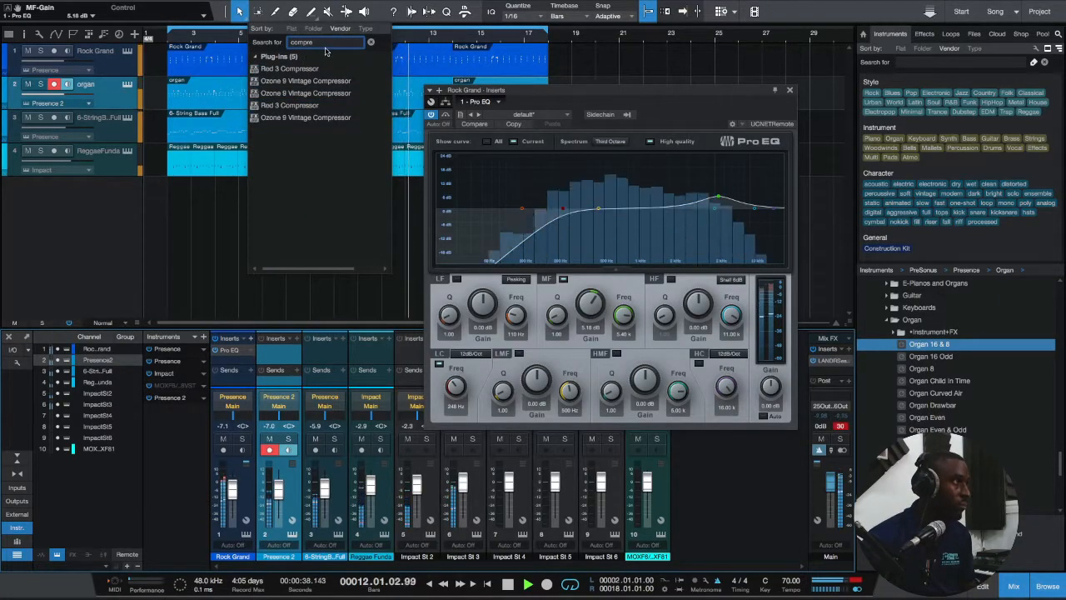
key(BackSpace)
key(BackSpace)
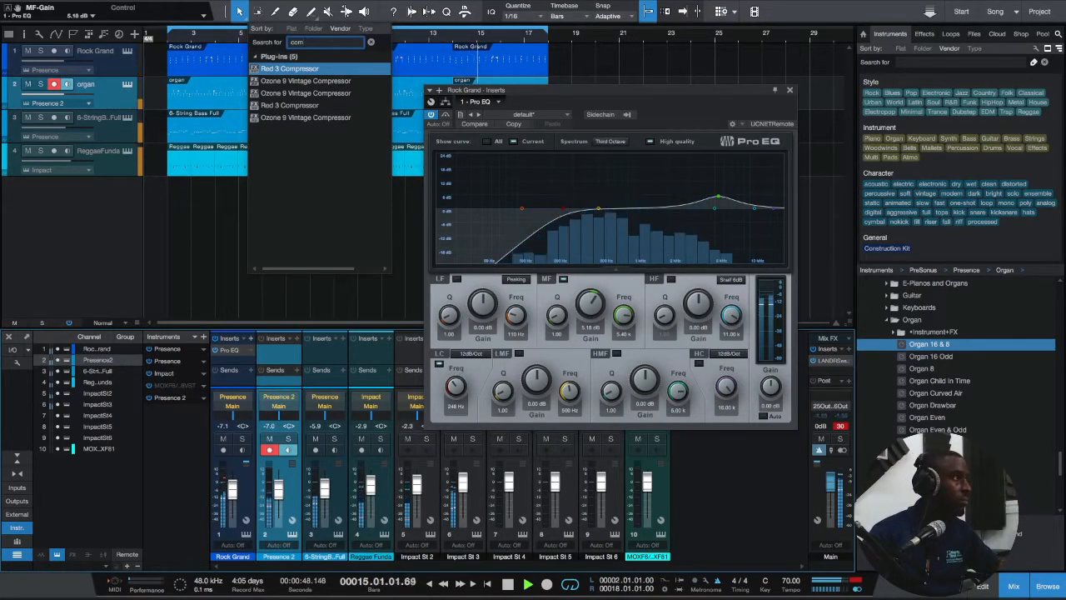
key(BackSpace)
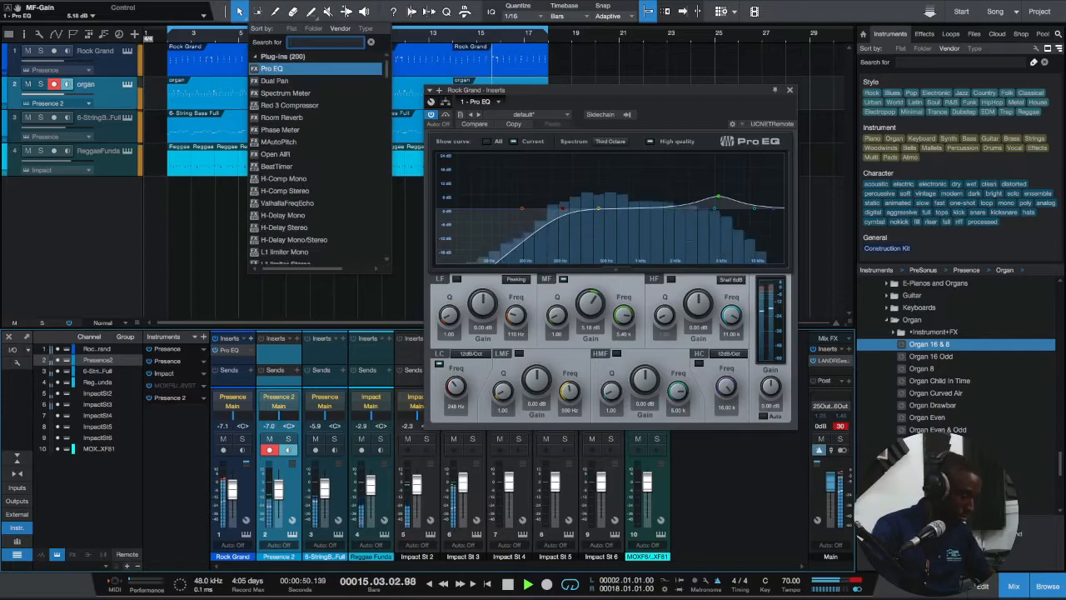
text(com)
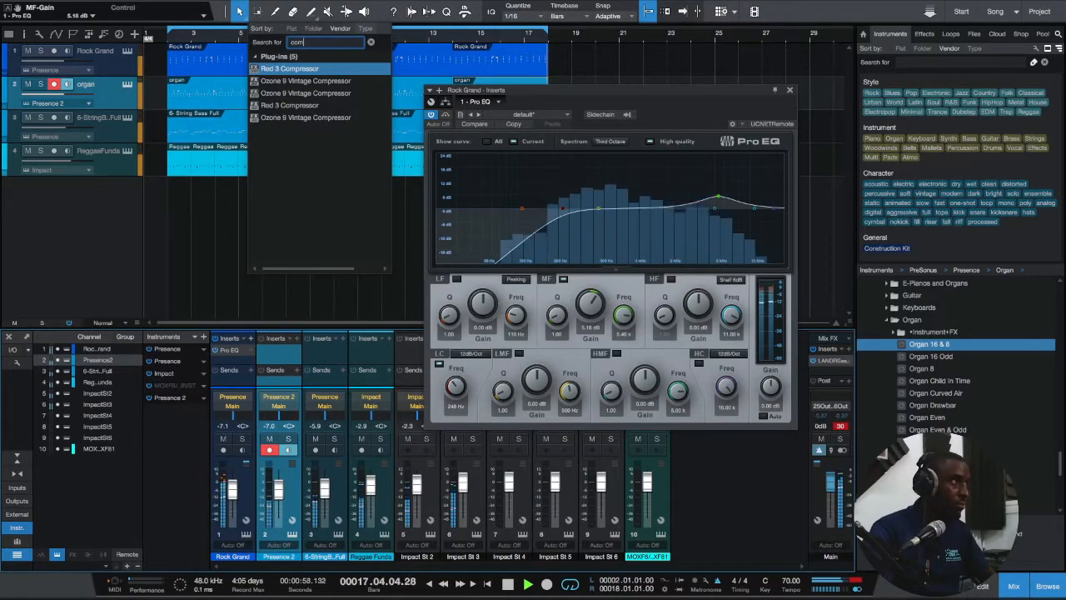
key(BackSpace)
key(BackSpace)
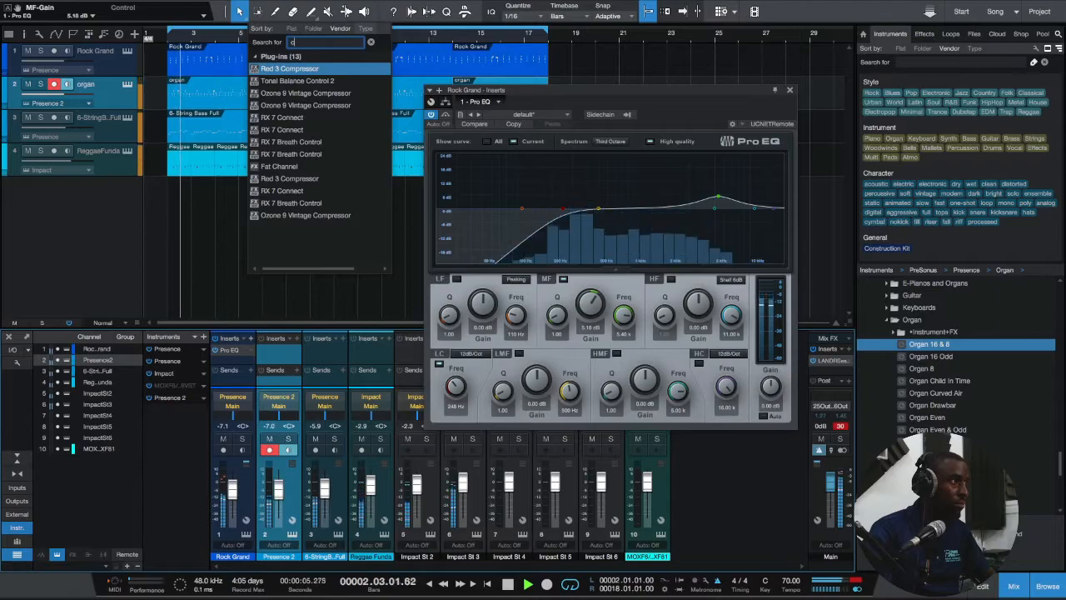
key(BackSpace)
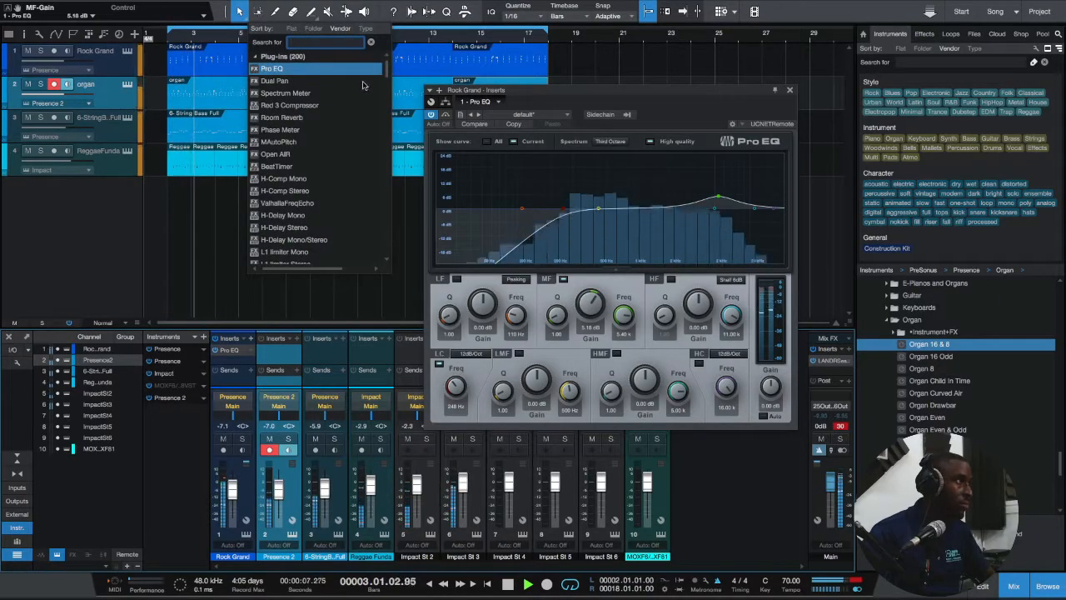
click(318, 143)
scroll(321, 142, down, 15)
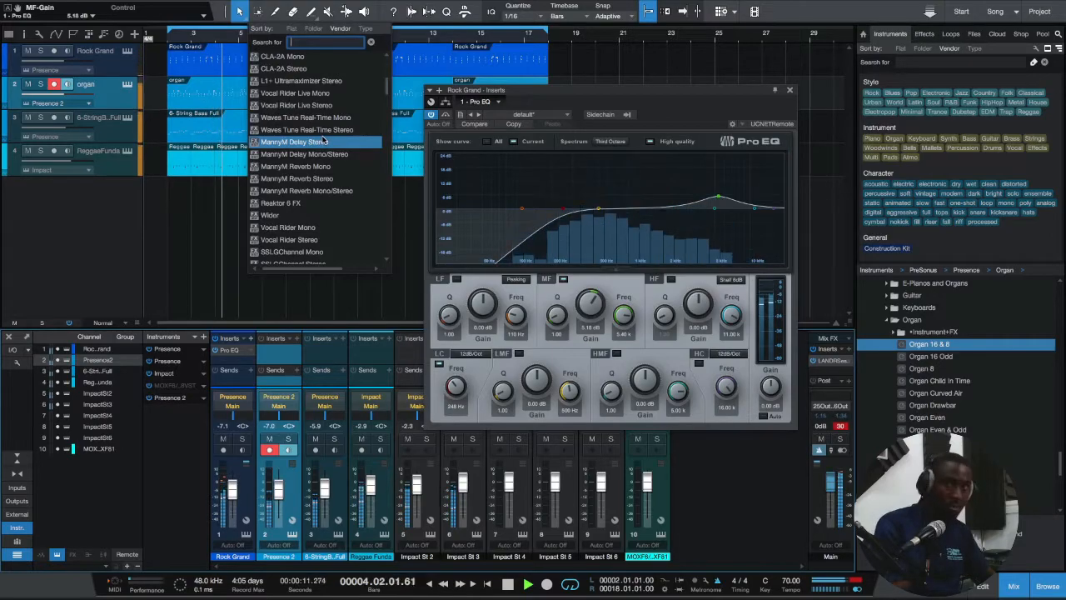
text(com)
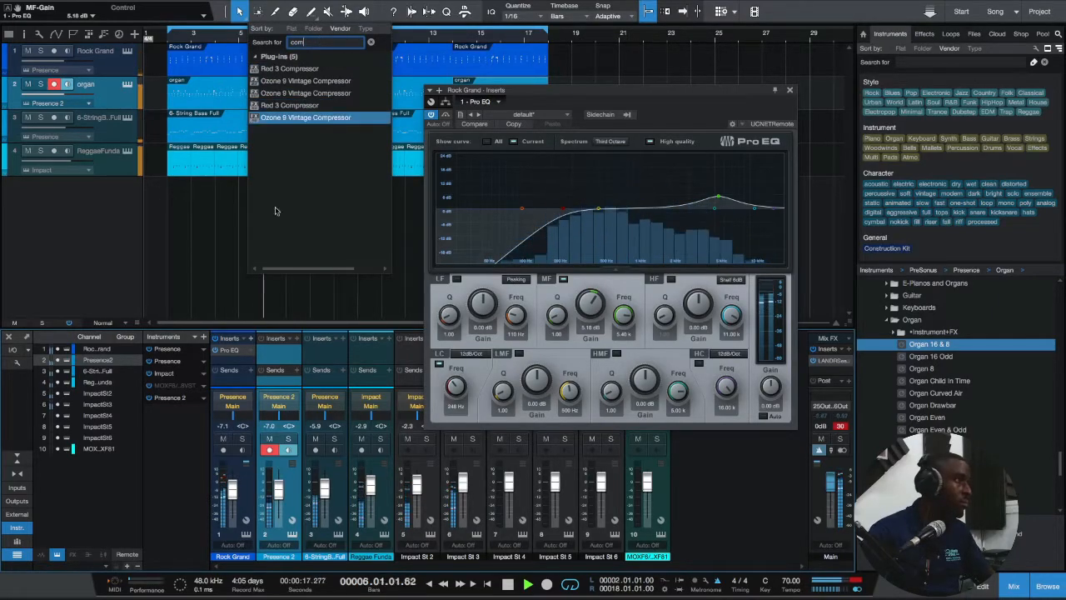
click(279, 350)
click(280, 350)
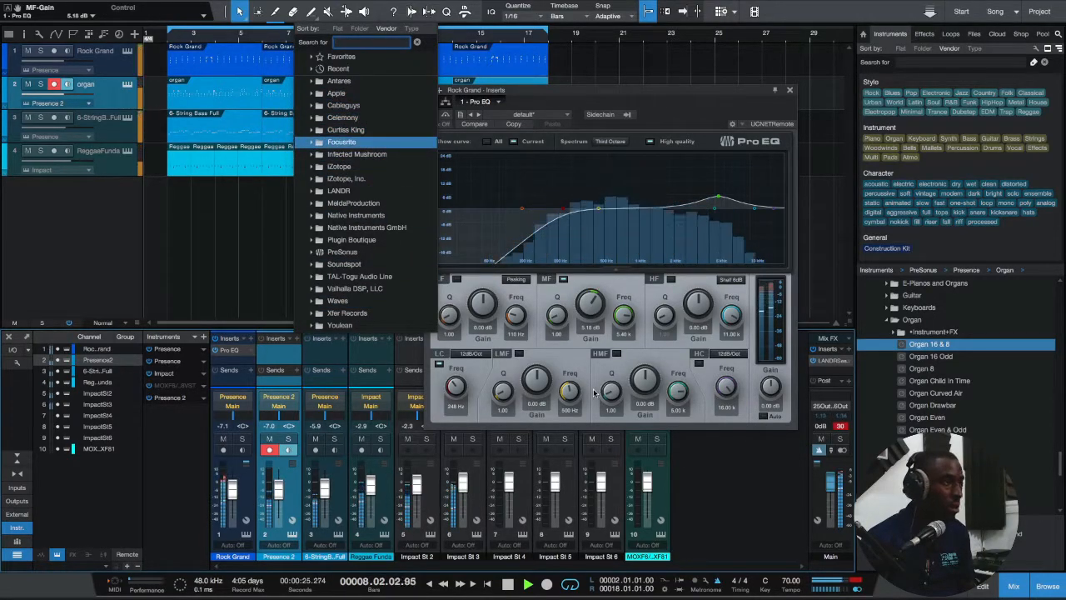
Step: Stop playback and insert the PreSonus Compressor after the Pro EQ on the Rock Grand channel
click(508, 582)
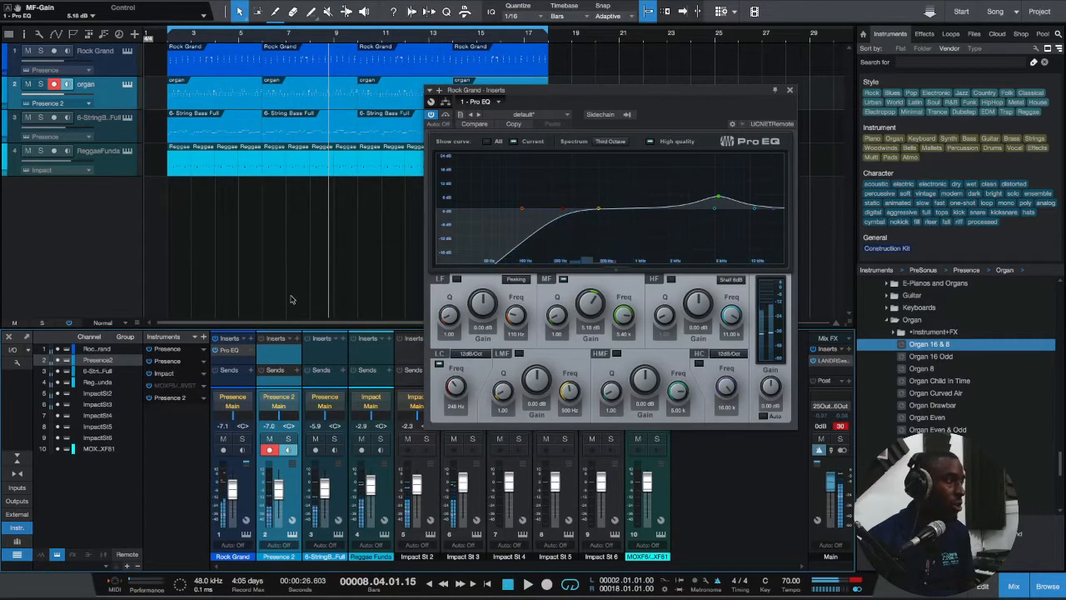
click(251, 339)
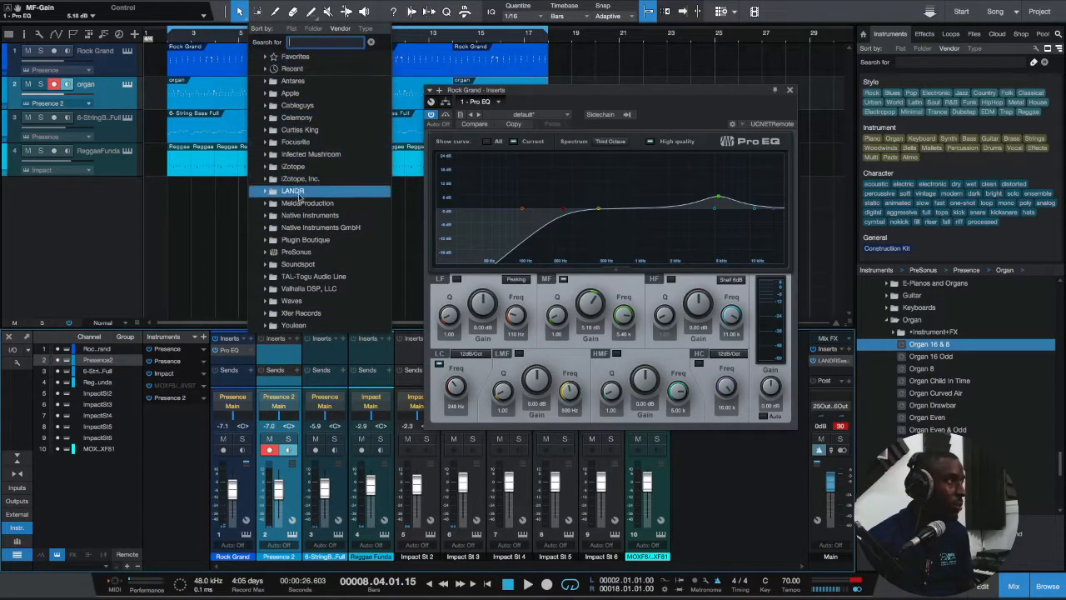
click(266, 252)
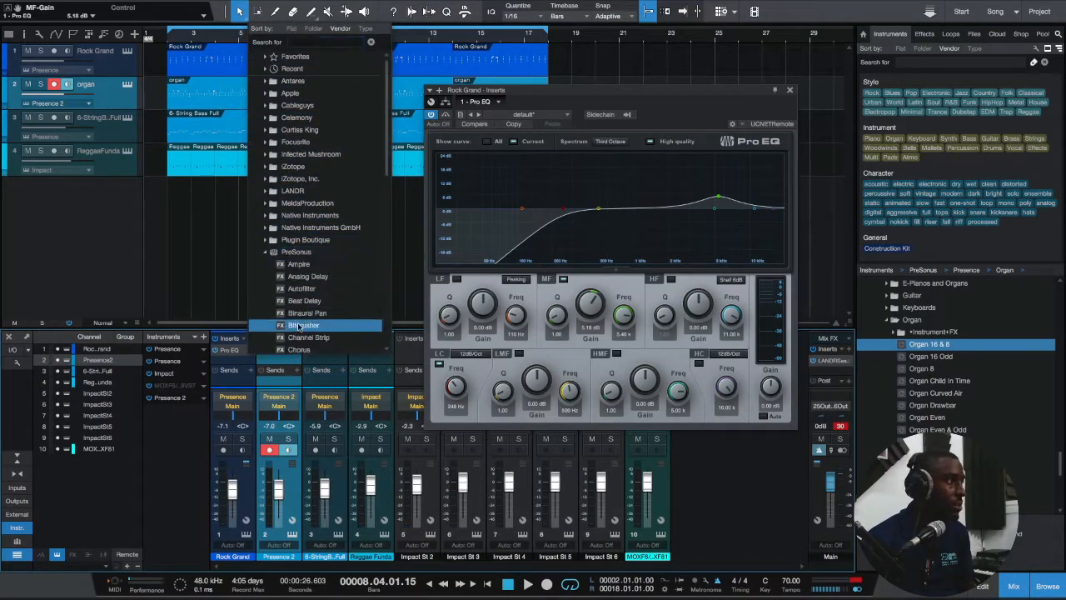
scroll(291, 321, down, 8)
scroll(293, 321, down, 1)
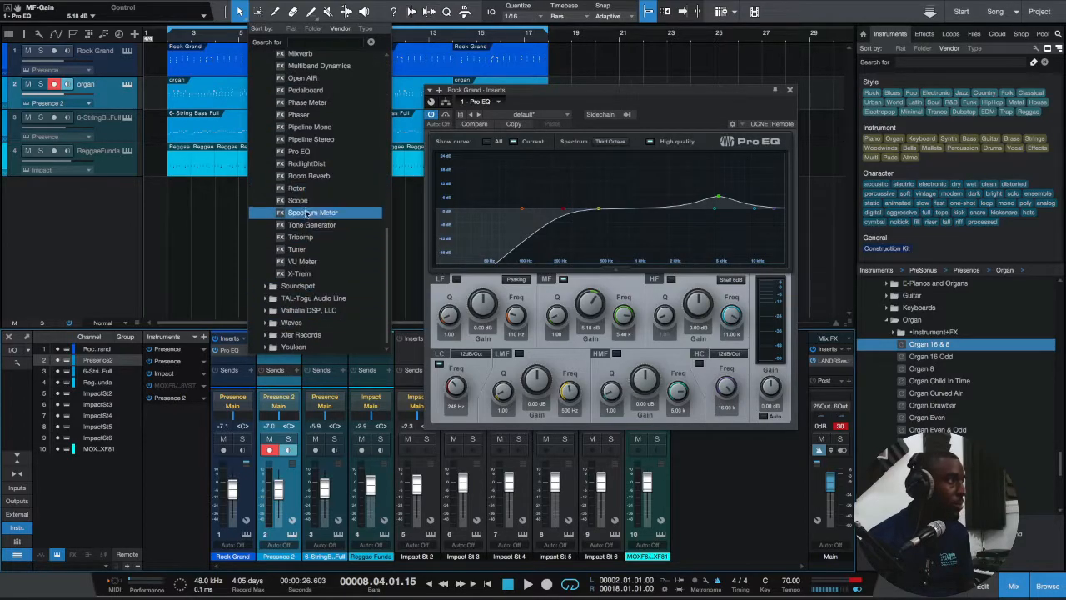
scroll(305, 236, up, 4)
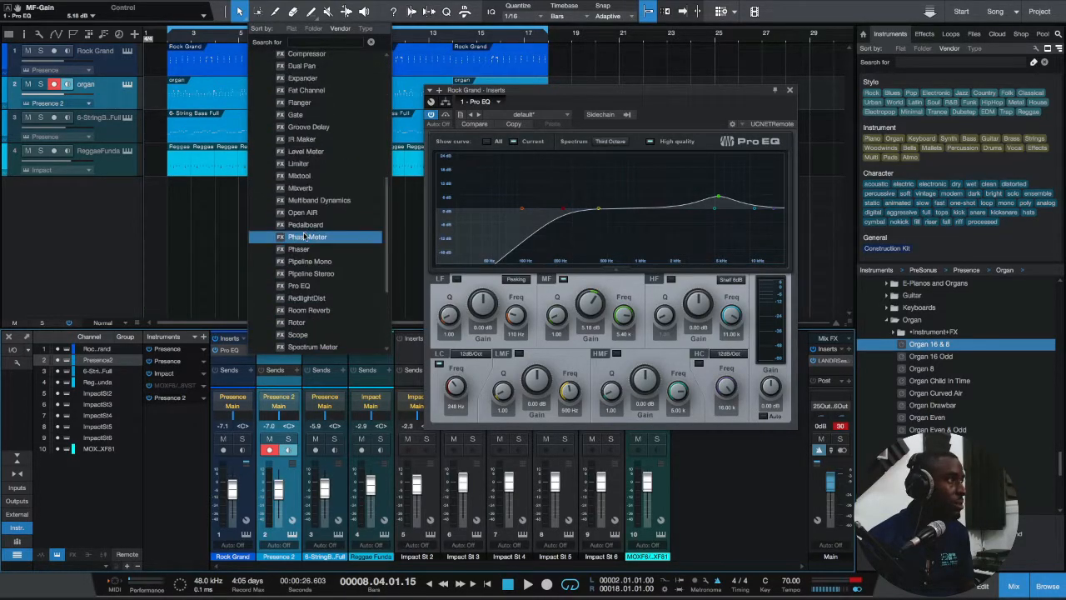
click(297, 116)
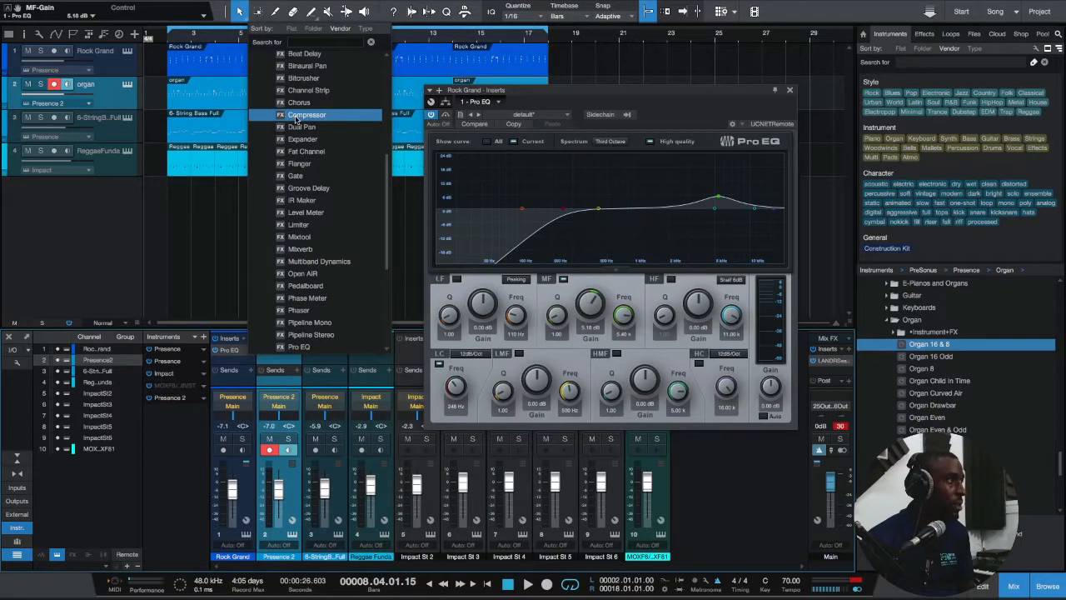
click(296, 116)
Step: Play the song from the loop start and set the Rock Grand compressor's threshold to about -6.12 dB
drag(614, 102, 446, 138)
click(167, 33)
key(space)
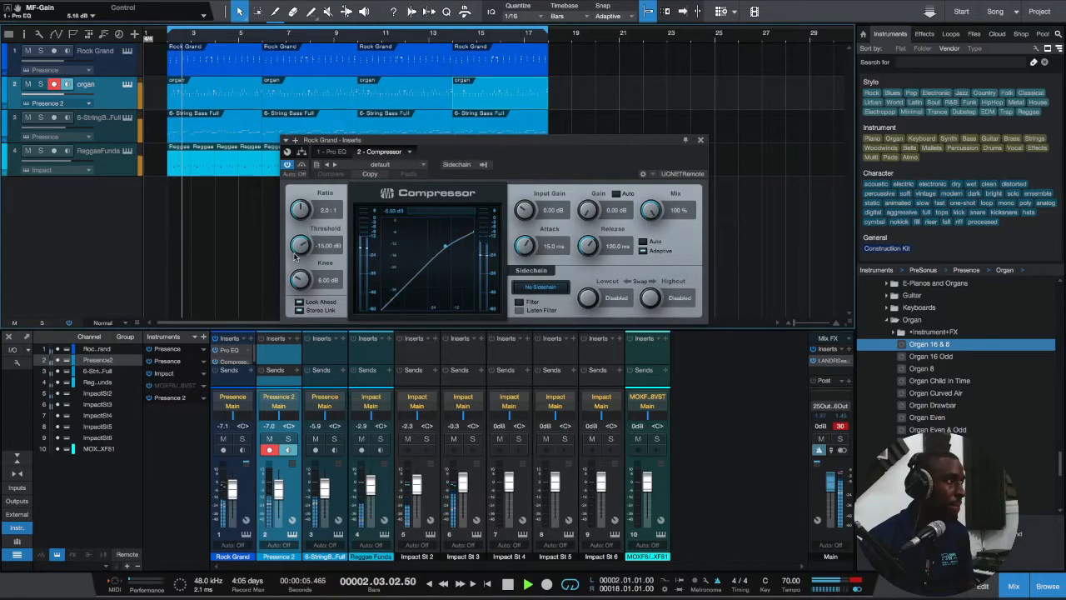
drag(300, 246, 309, 240)
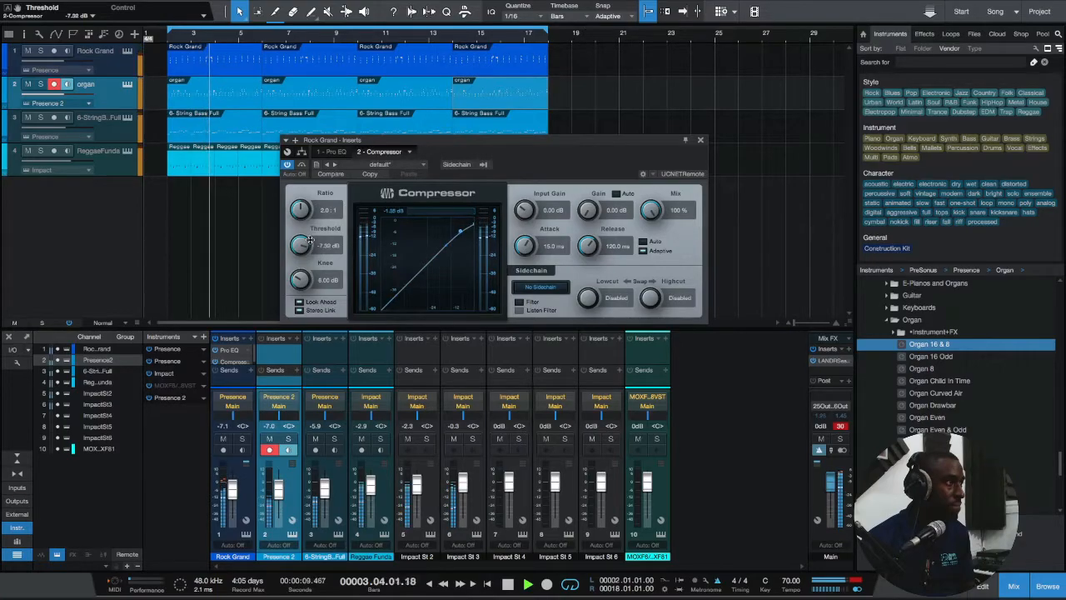
drag(310, 243, 311, 245)
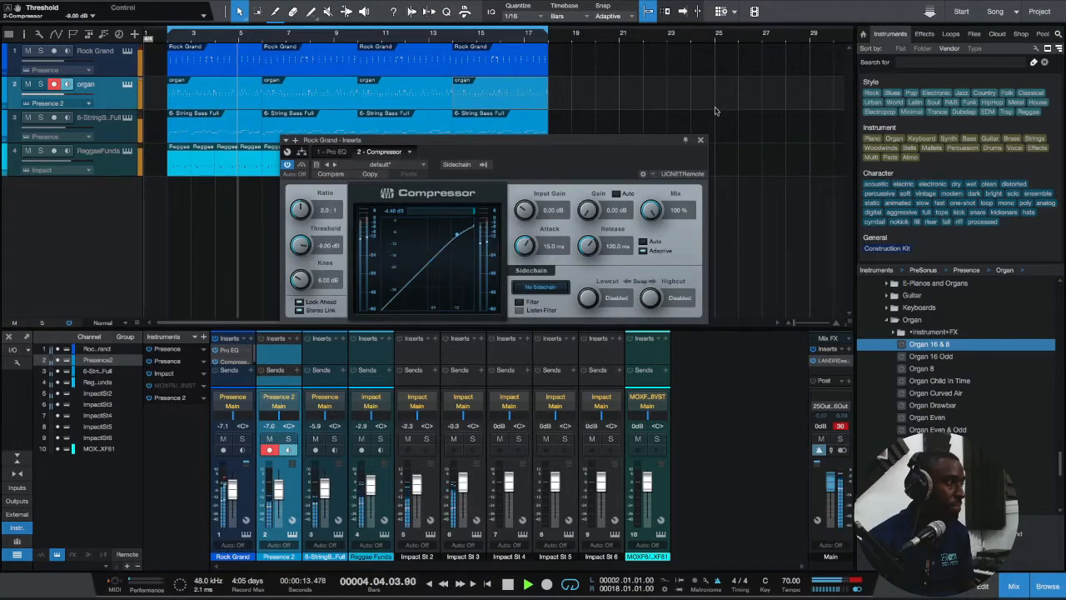
click(700, 140)
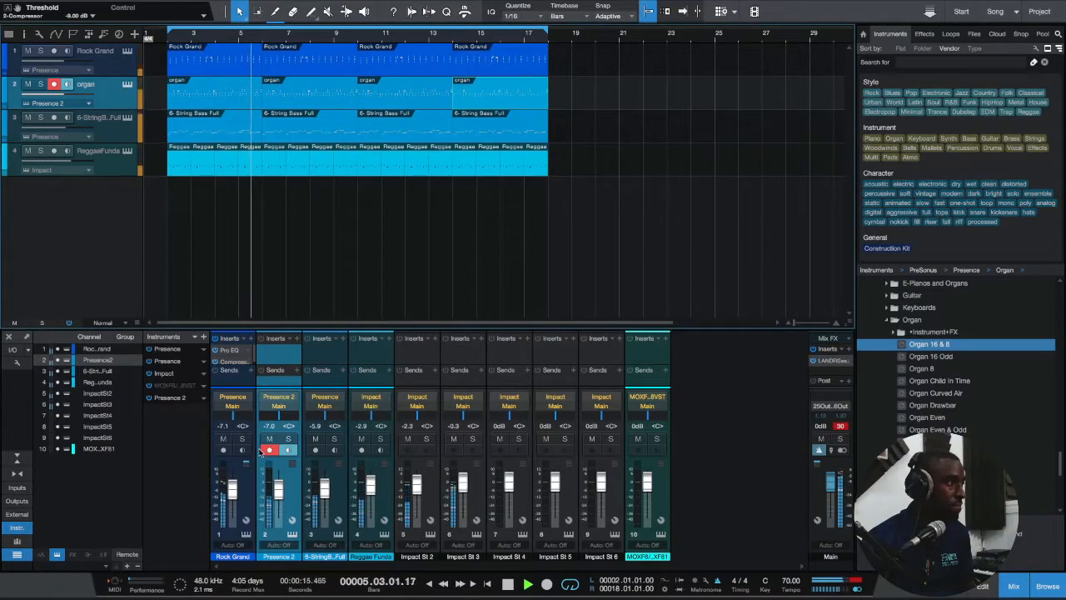
click(249, 364)
click(264, 374)
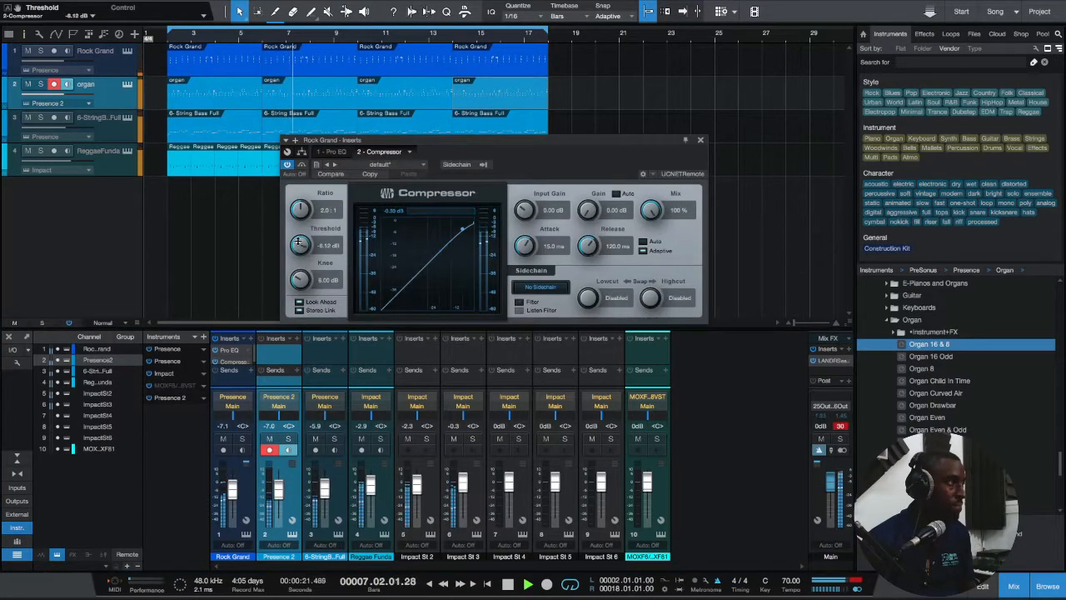
click(701, 139)
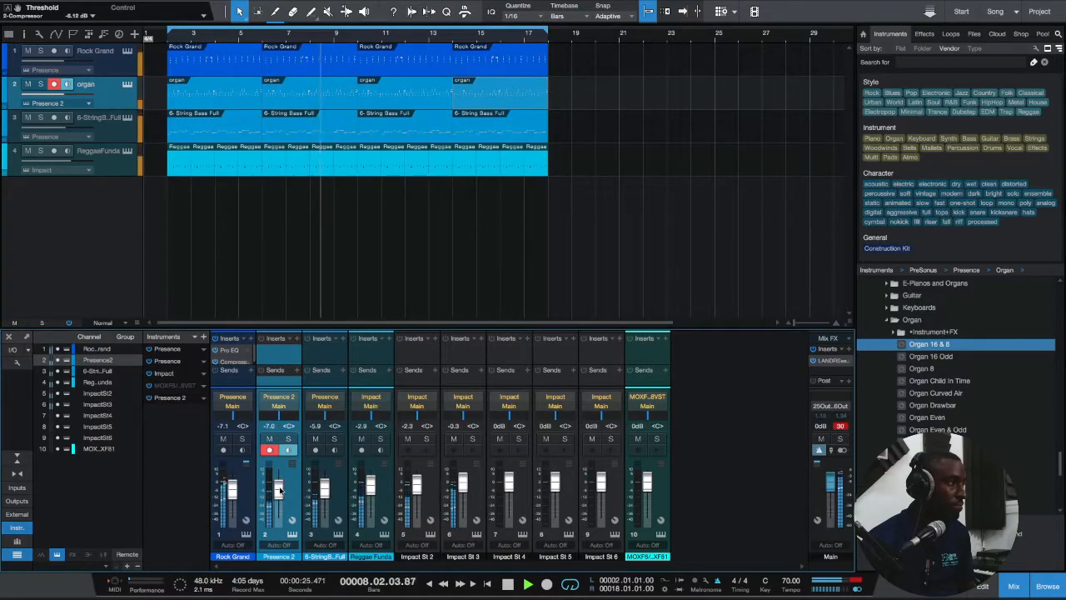
Step: Insert a Pro EQ on the organ channel with a low cut at about 106 Hz and a low-mid cut of about 5.88 dB near 1.3 kHz
click(296, 339)
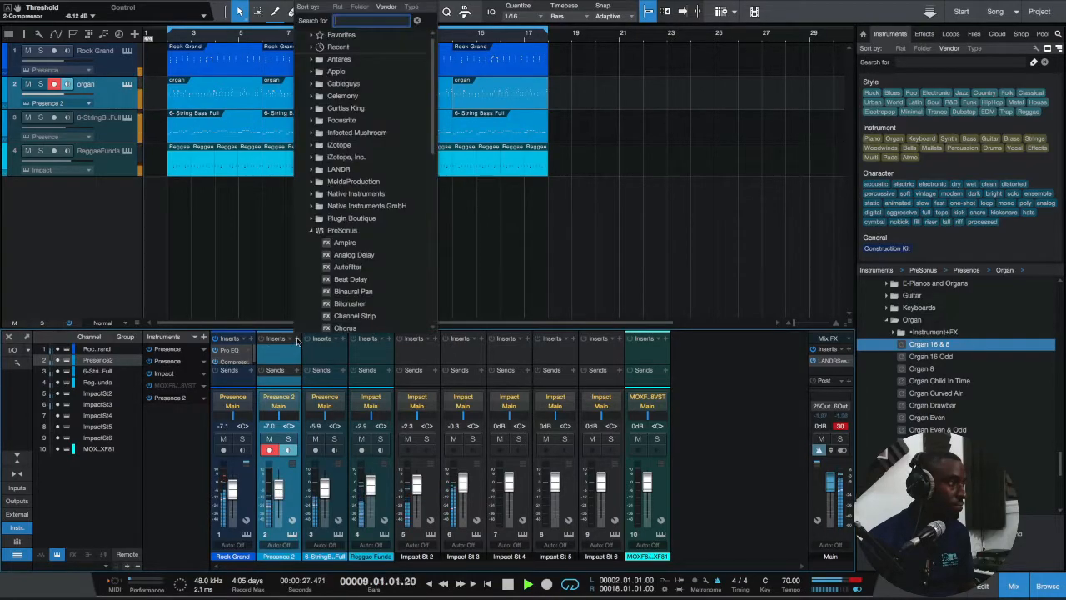
text(pro)
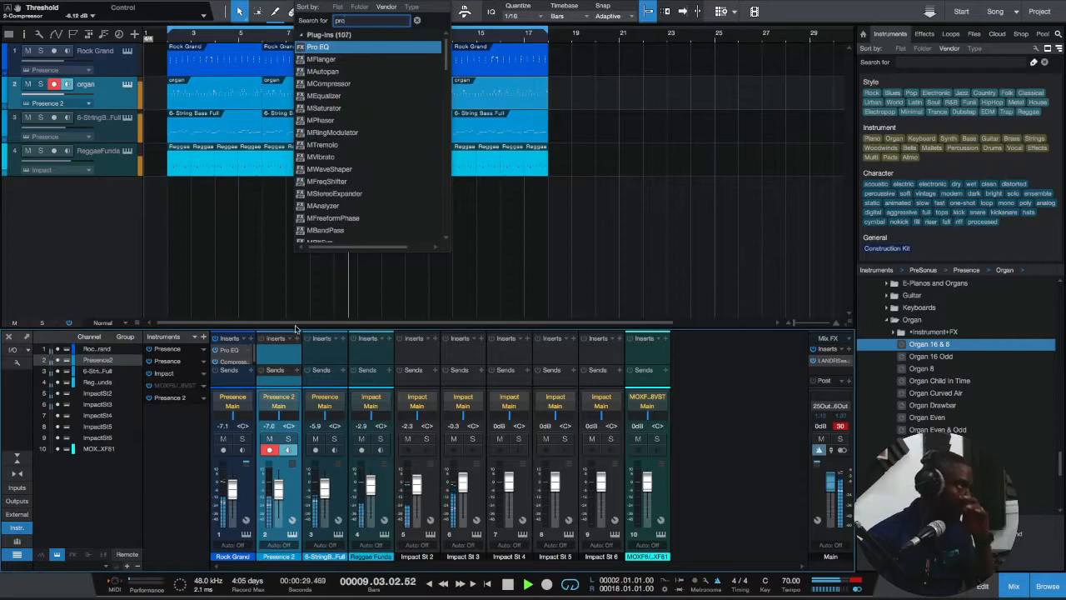
click(328, 48)
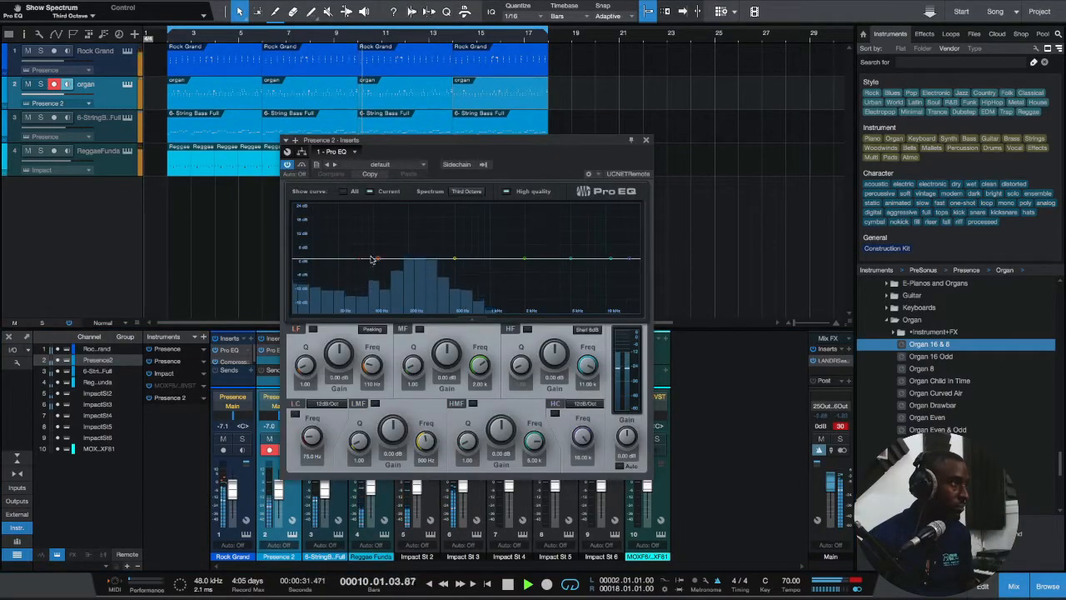
drag(450, 258, 505, 280)
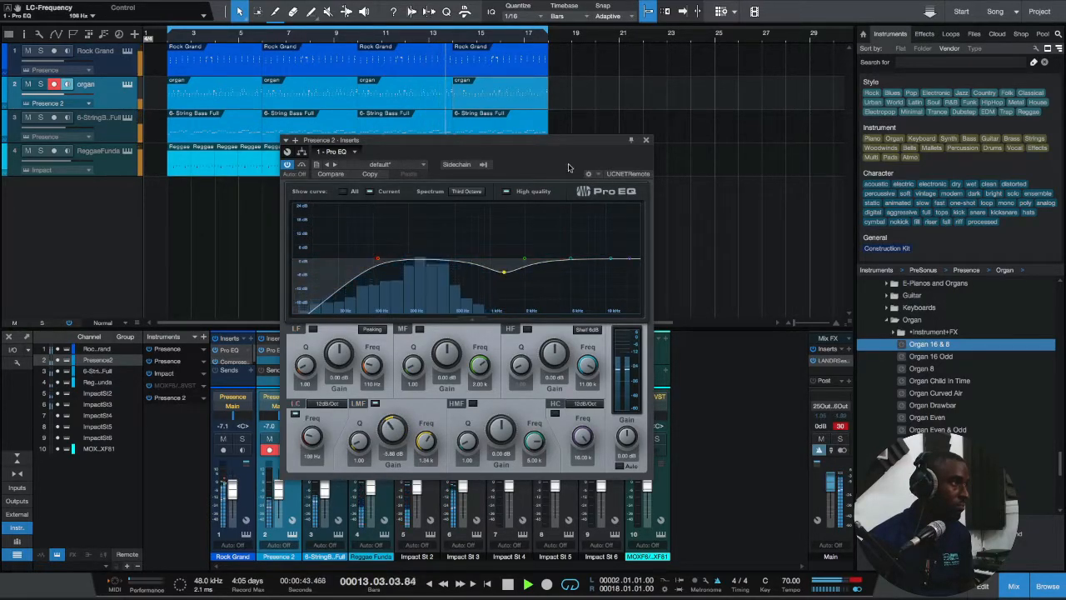
click(646, 142)
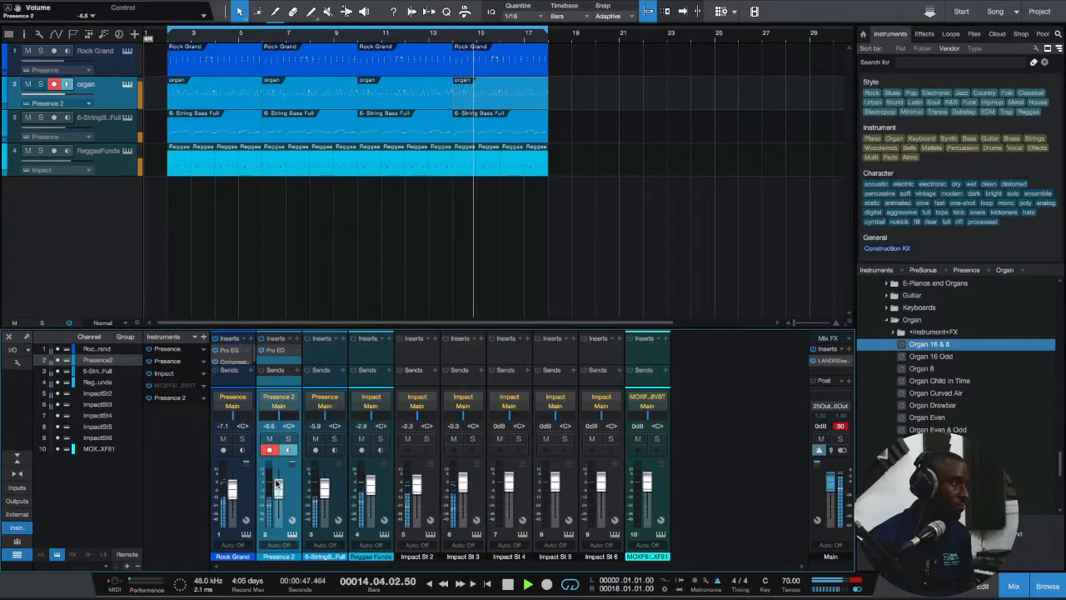
Step: Solo the 6-String Bass Full channel and insert a Pro EQ on it
click(333, 439)
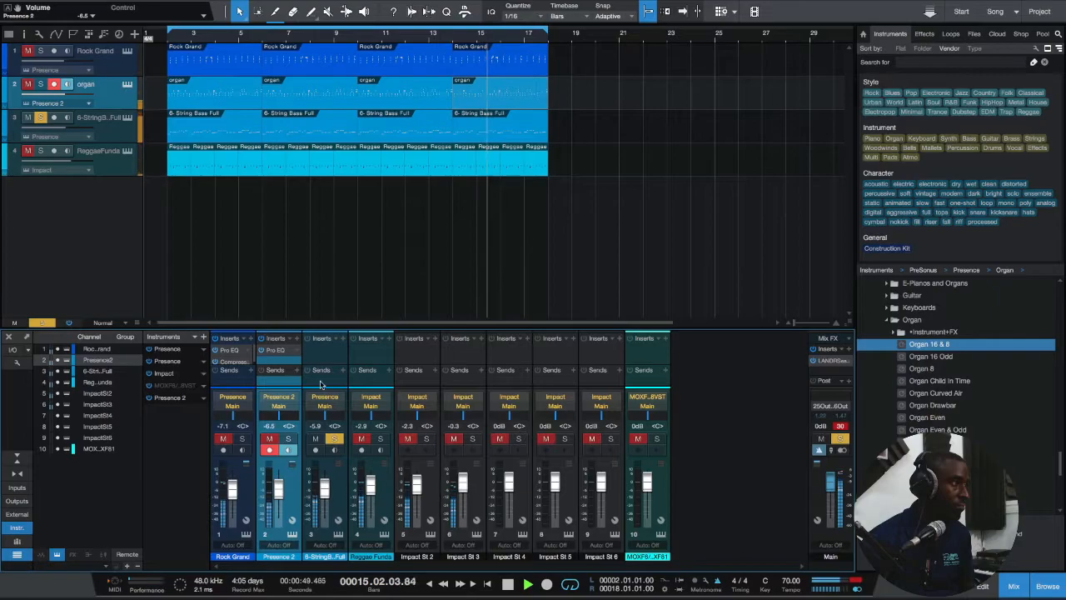
click(345, 339)
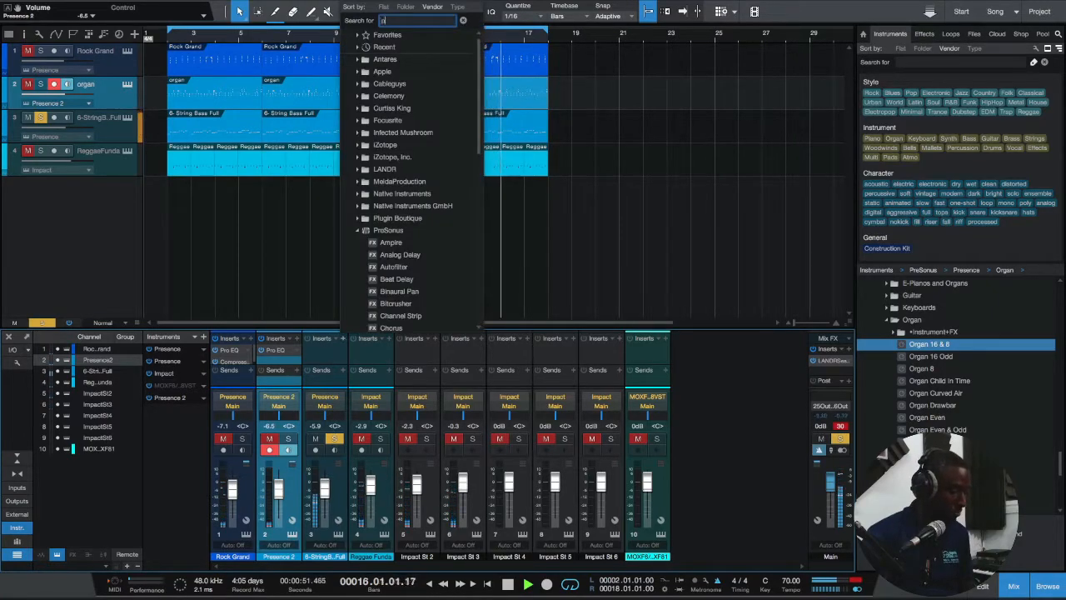
text(pro)
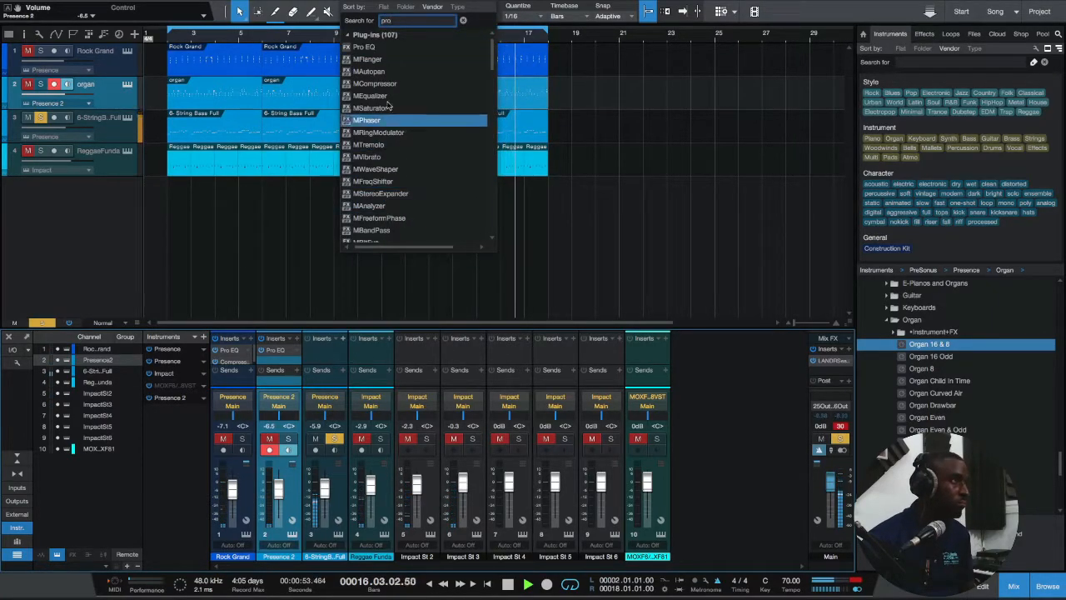
click(364, 47)
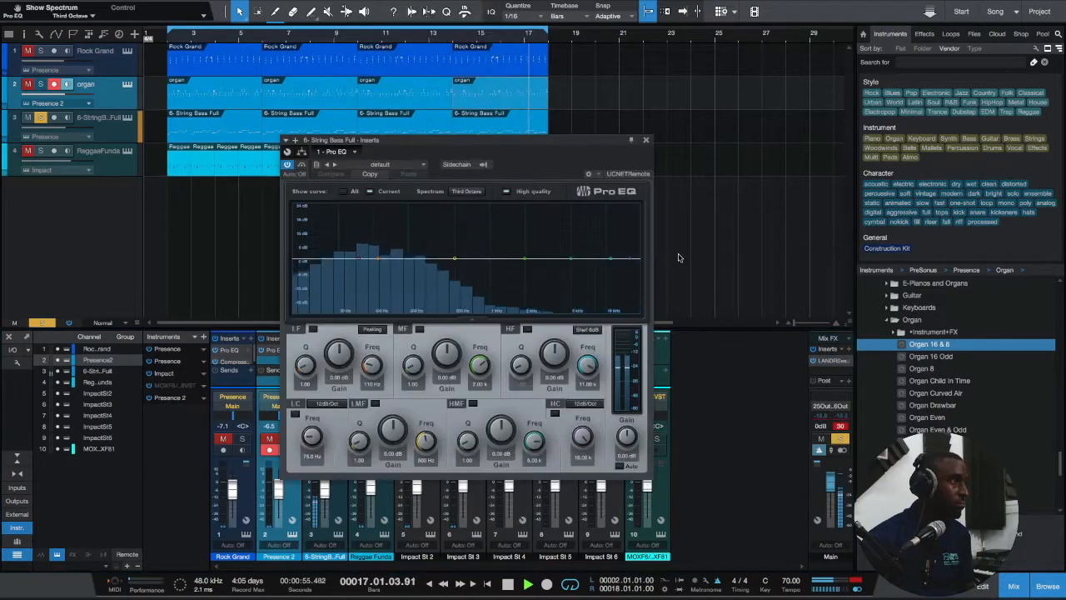
Step: On the bass EQ, cut about 15.8 dB at 421 Hz and 0.47 dB at 2.07 kHz, boost 4.71 dB at 70.1 Hz, and unsolo the bass
drag(456, 259, 447, 296)
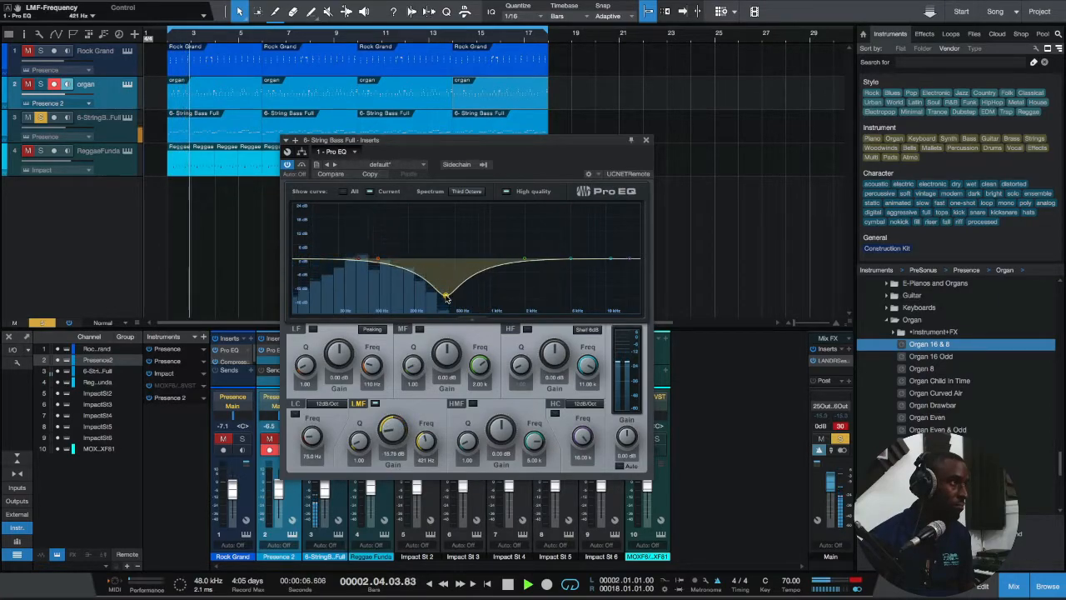
mouse_move(523, 261)
mouse_down()
mouse_move(544, 219)
mouse_move(518, 280)
mouse_move(526, 262)
mouse_up()
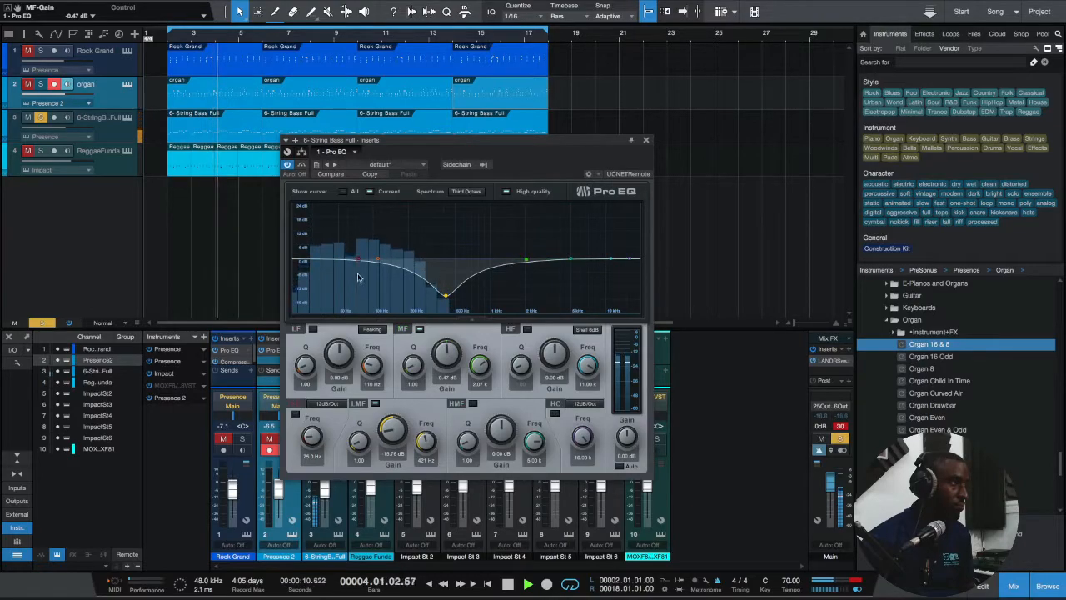
drag(379, 260, 355, 248)
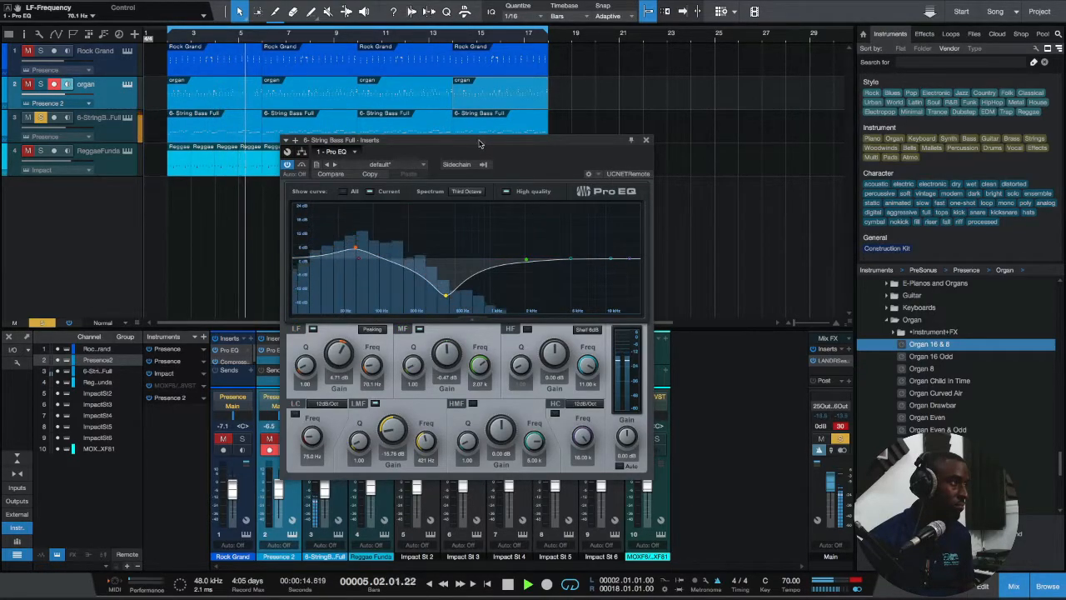
drag(649, 141, 752, 112)
click(752, 111)
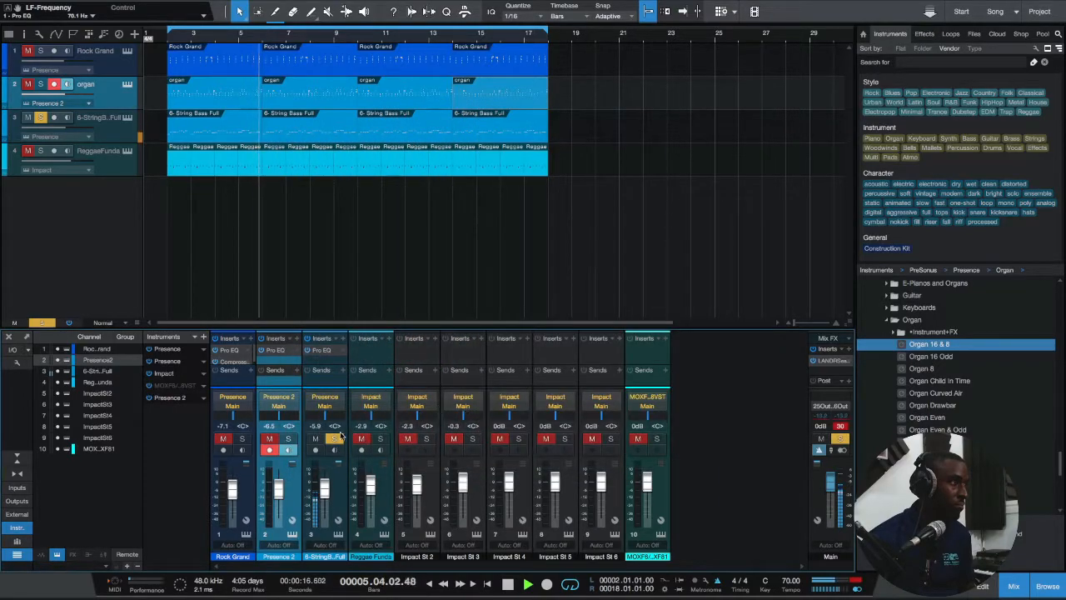
click(334, 438)
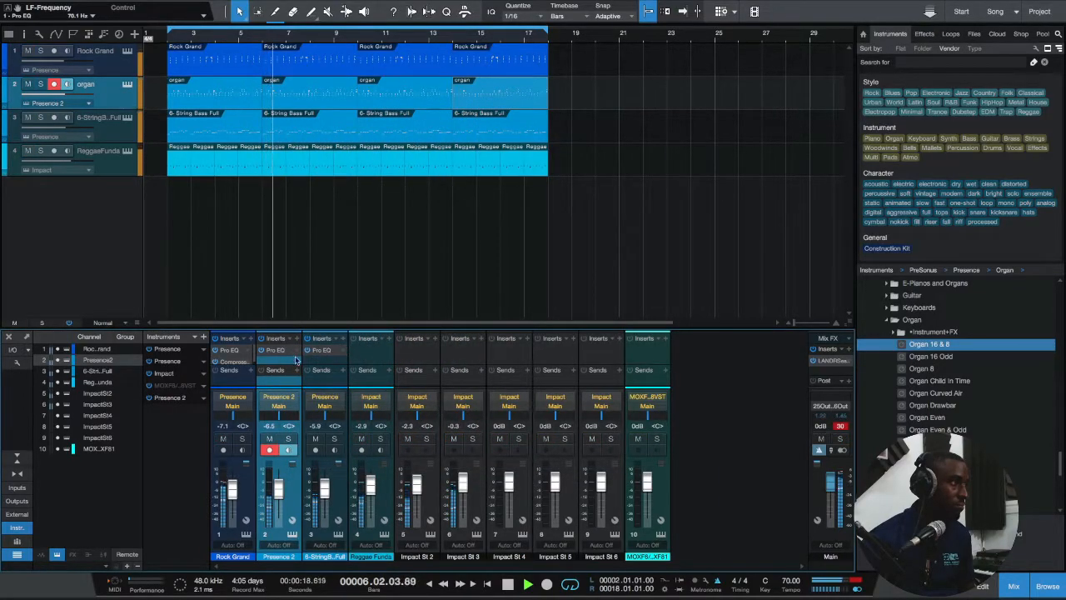
Step: Insert the PreSonus Compressor on the bass channel and set its threshold to about -9.96 dB
click(343, 338)
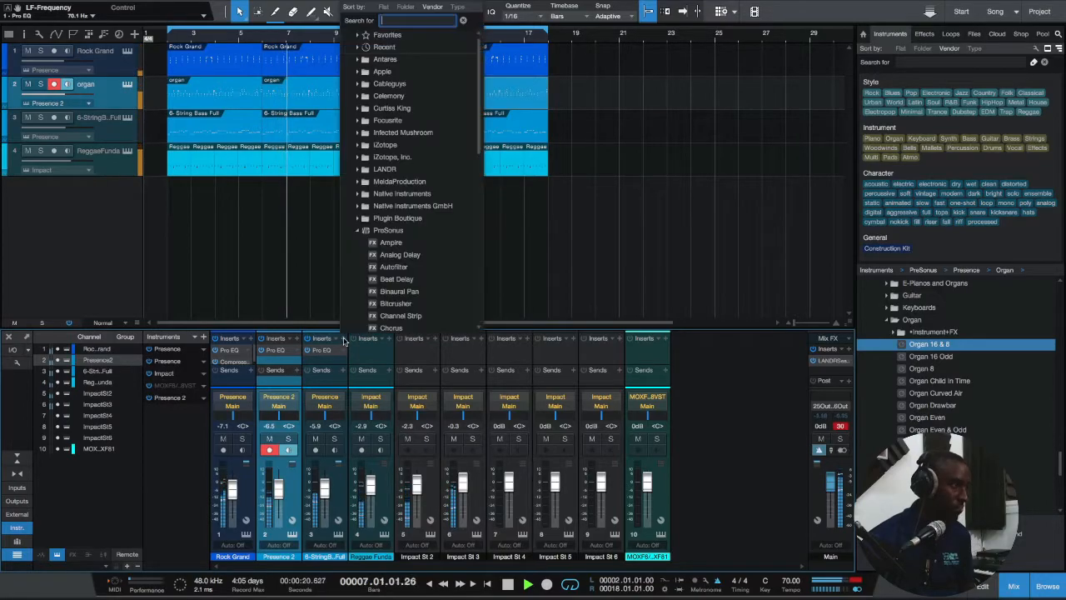
text(com)
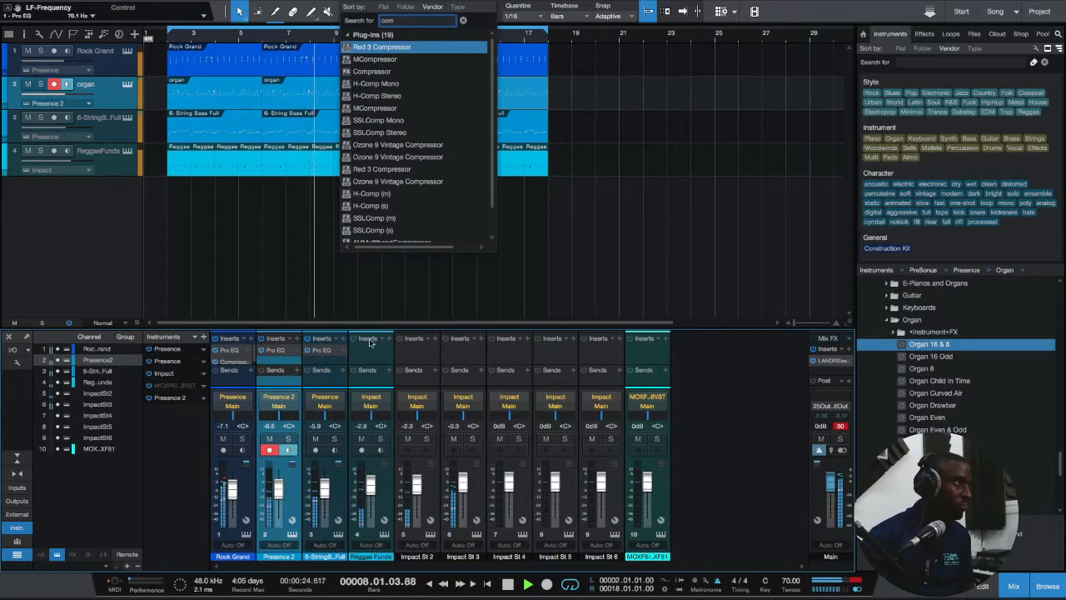
click(372, 71)
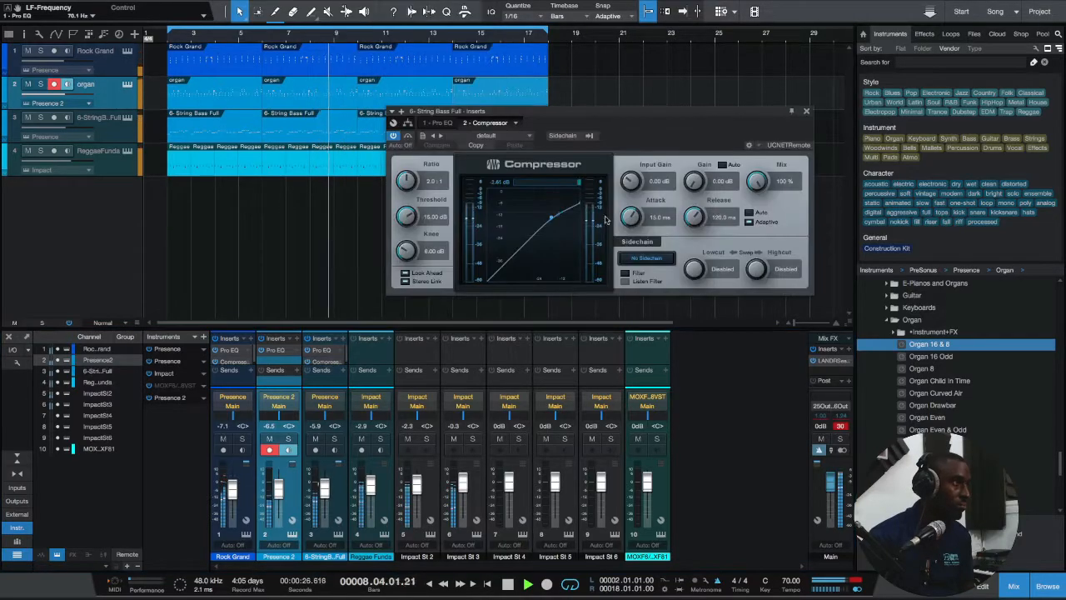
drag(407, 207, 409, 213)
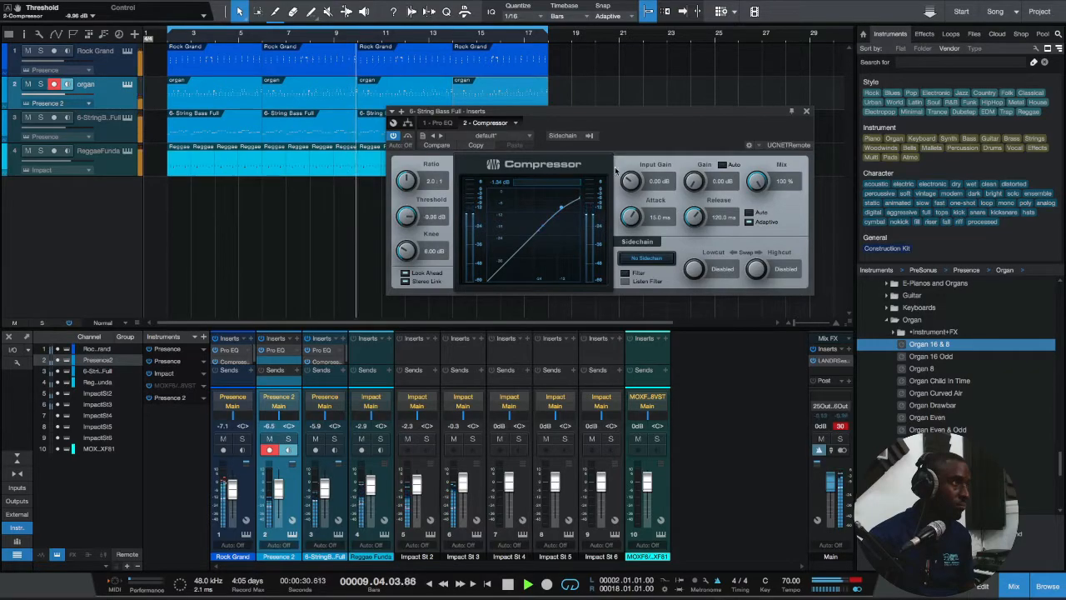
click(806, 112)
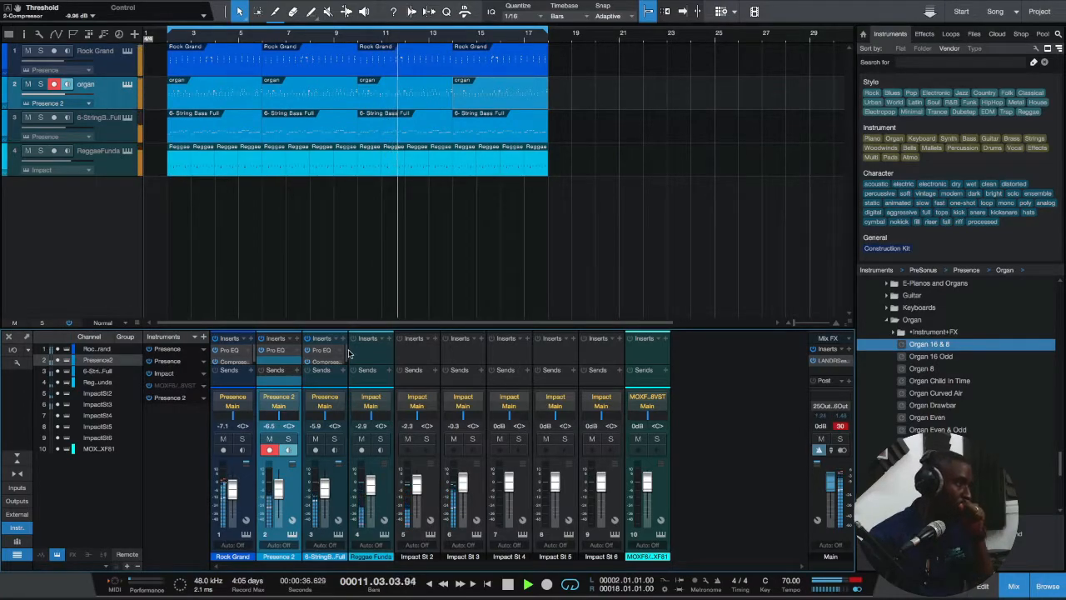
Step: Solo the ReggaeFunda drum channel and rename it Kick
click(381, 439)
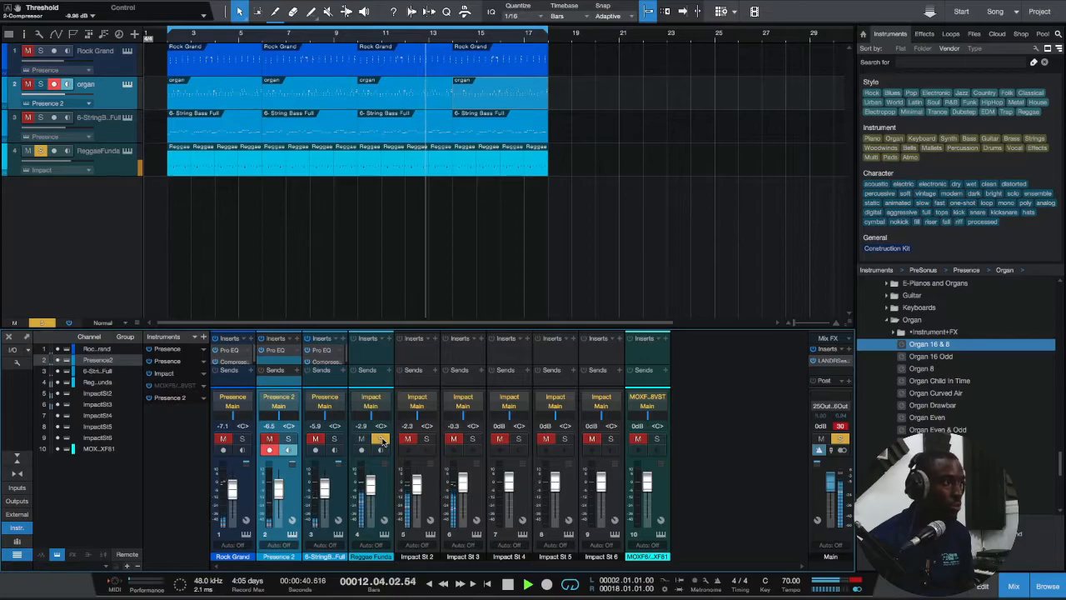
click(388, 340)
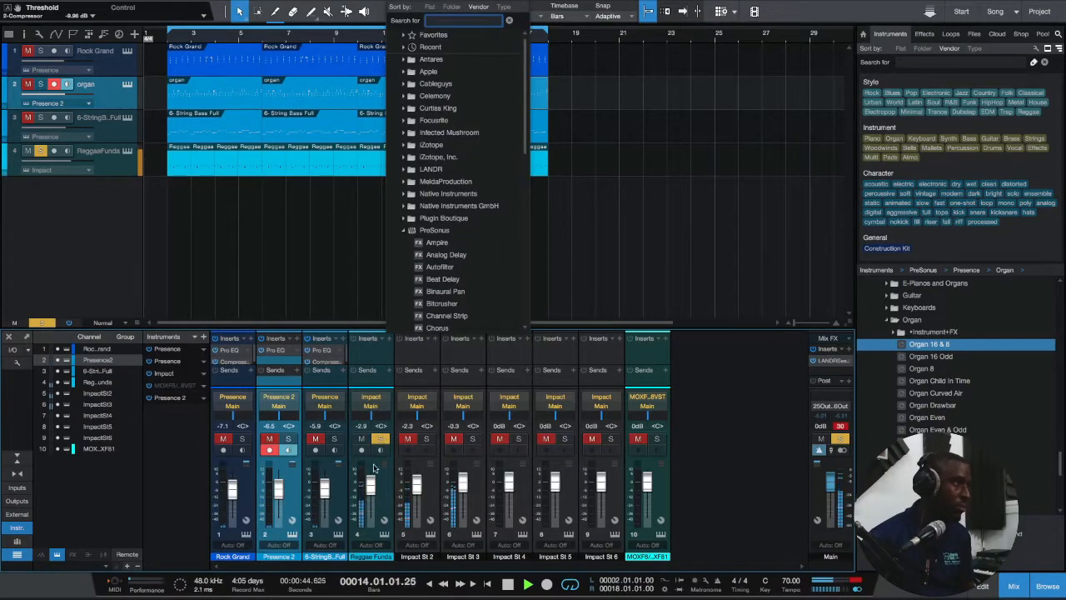
click(373, 467)
click(371, 556)
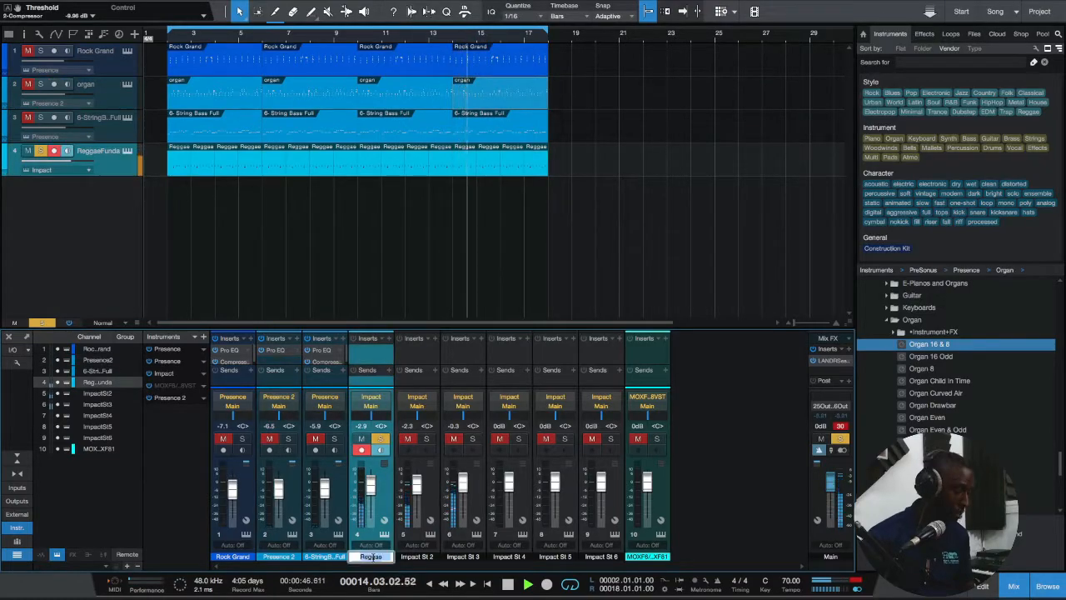
text(K)
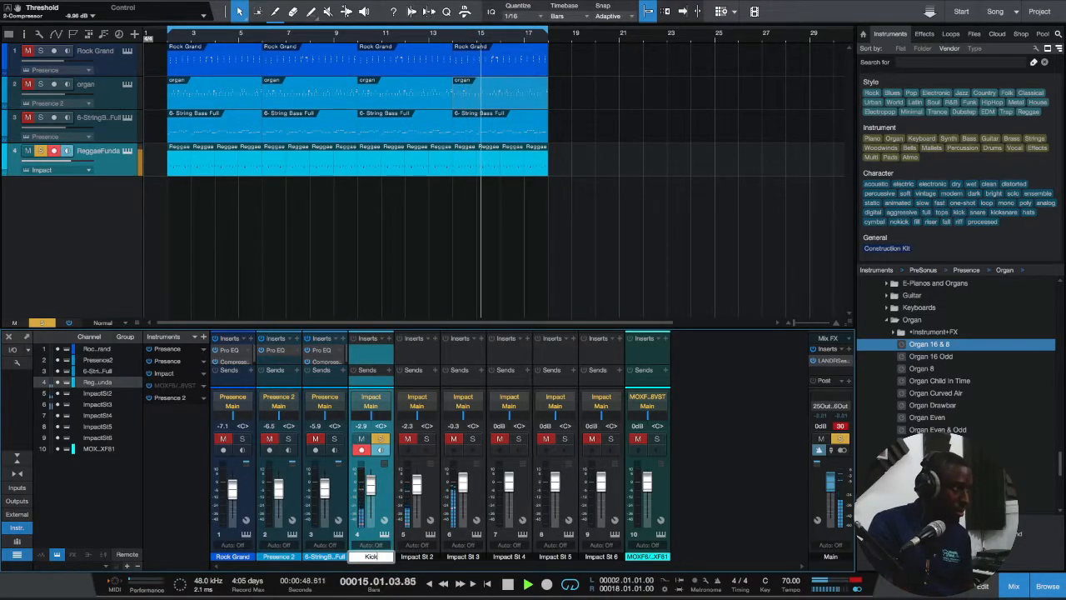
text(ick)
key(Return)
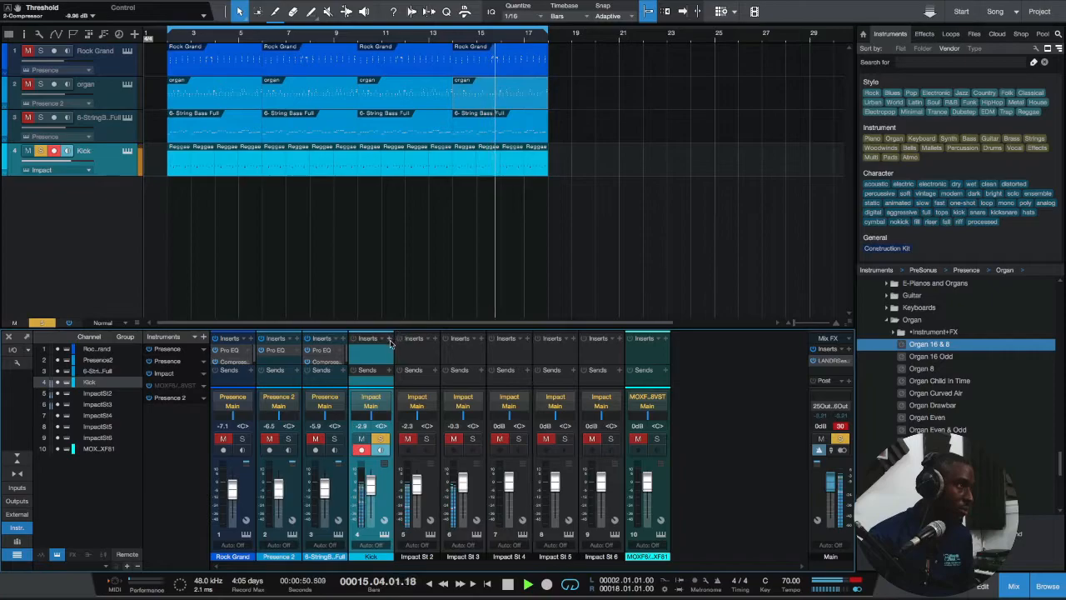
Step: Insert a Pro EQ on the Kick channel, cutting 22.12 dB near 525 Hz, boosting about 5.65 dB at 48.5 Hz and high-cutting at 7.19 kHz
click(389, 340)
text(pr)
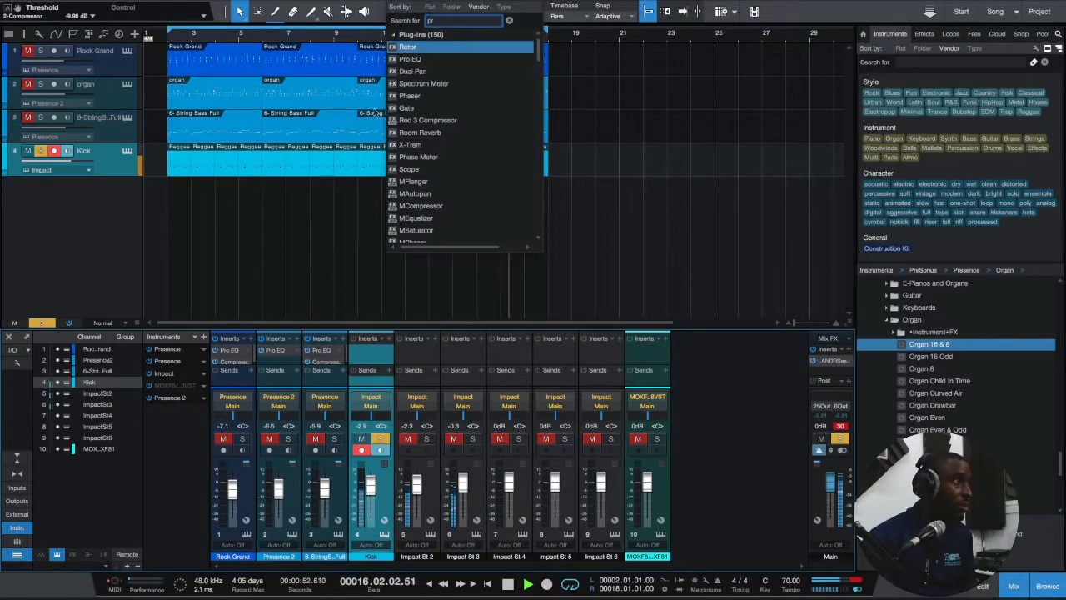
click(419, 61)
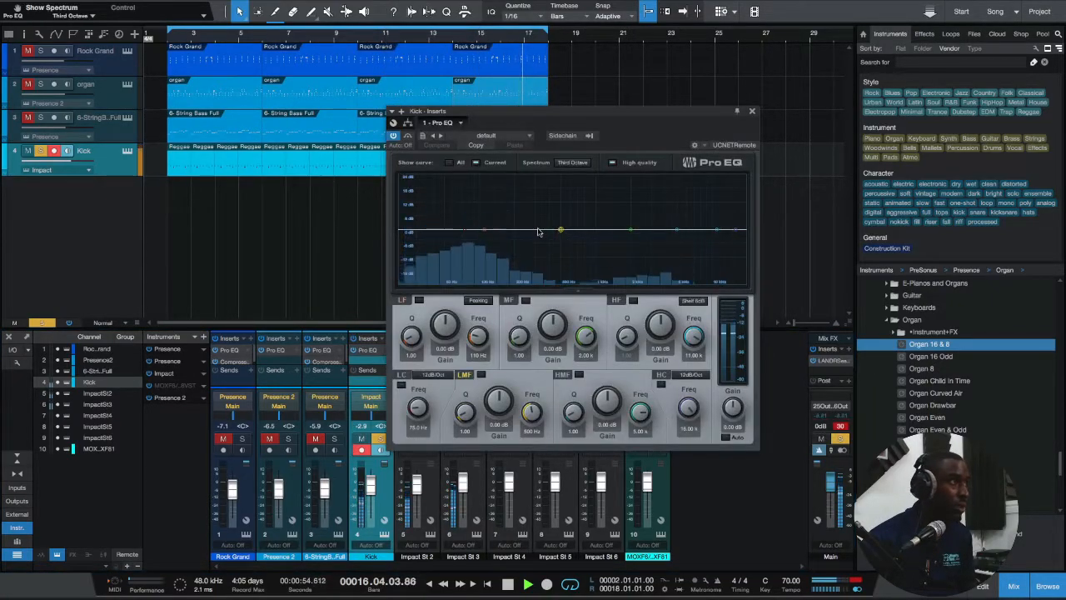
drag(561, 230, 565, 281)
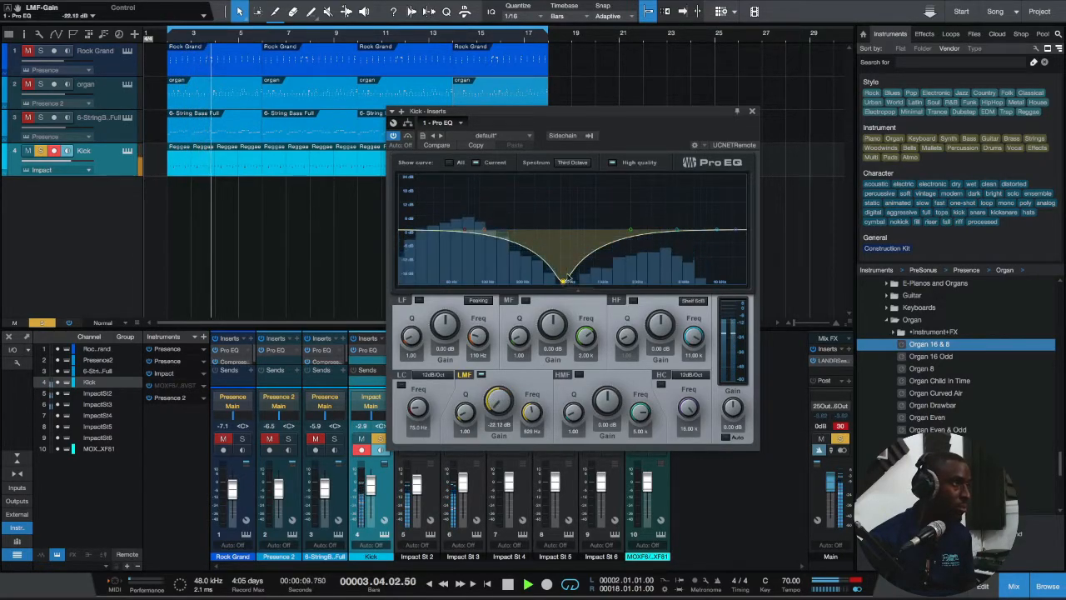
drag(735, 231, 696, 243)
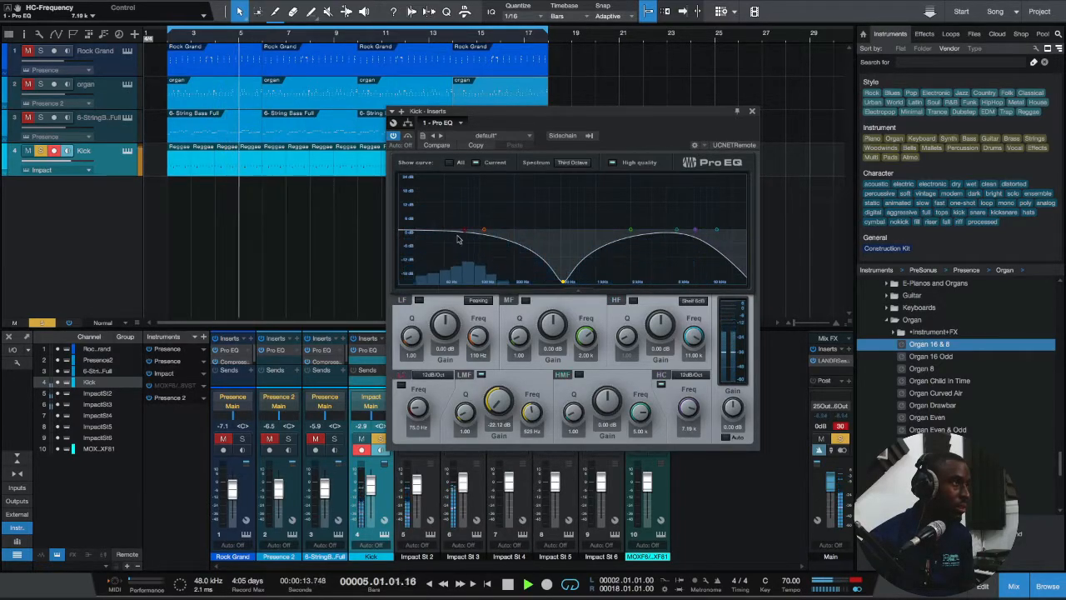
drag(481, 228, 442, 219)
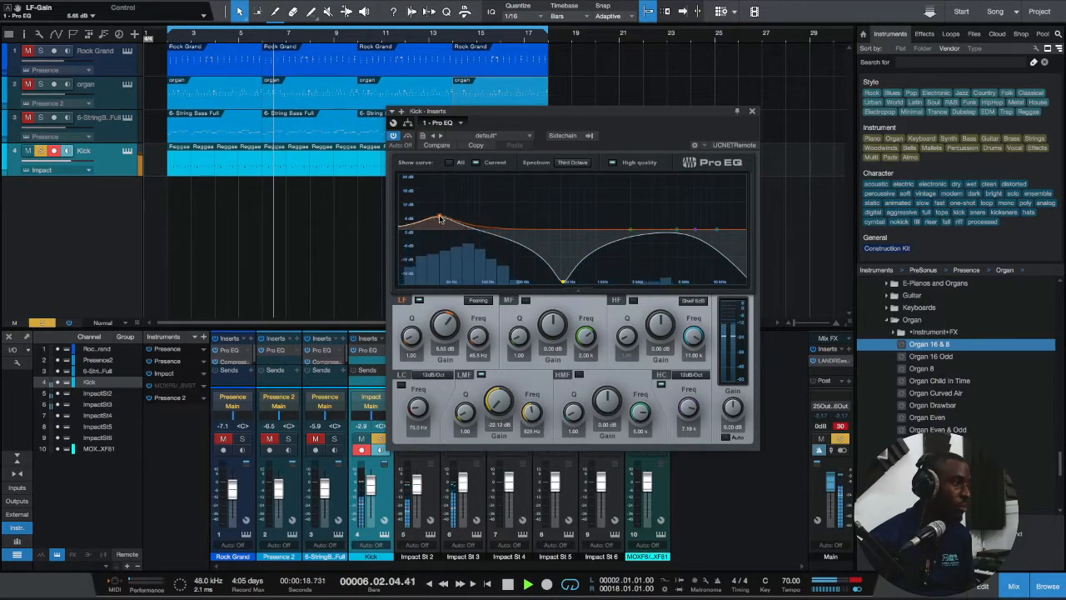
click(750, 111)
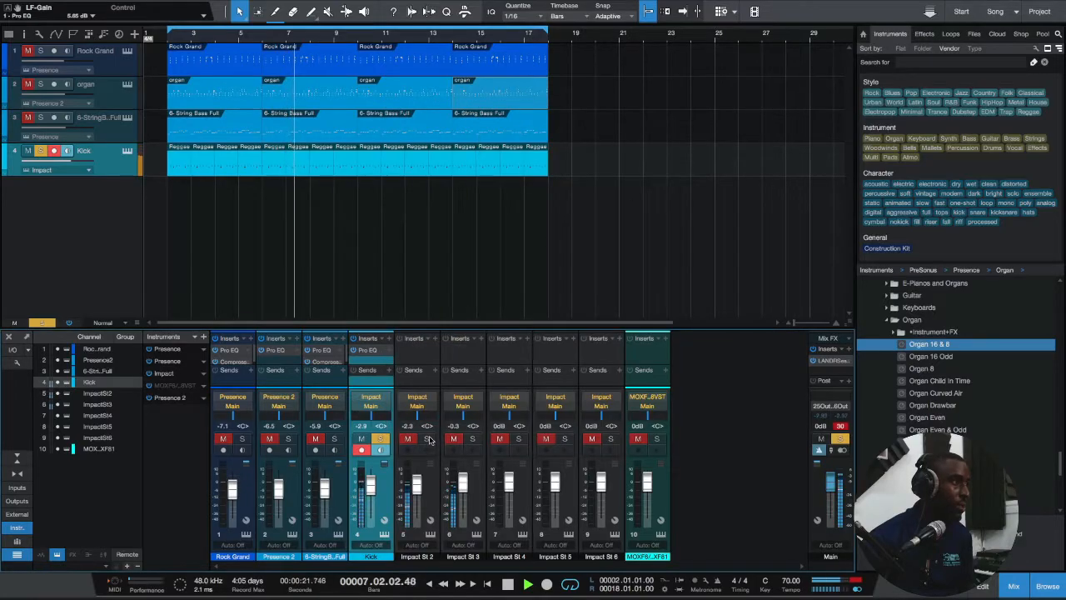
Step: Insert the PreSonus Compressor on the Kick channel and load its BD - Tight drum preset
click(391, 340)
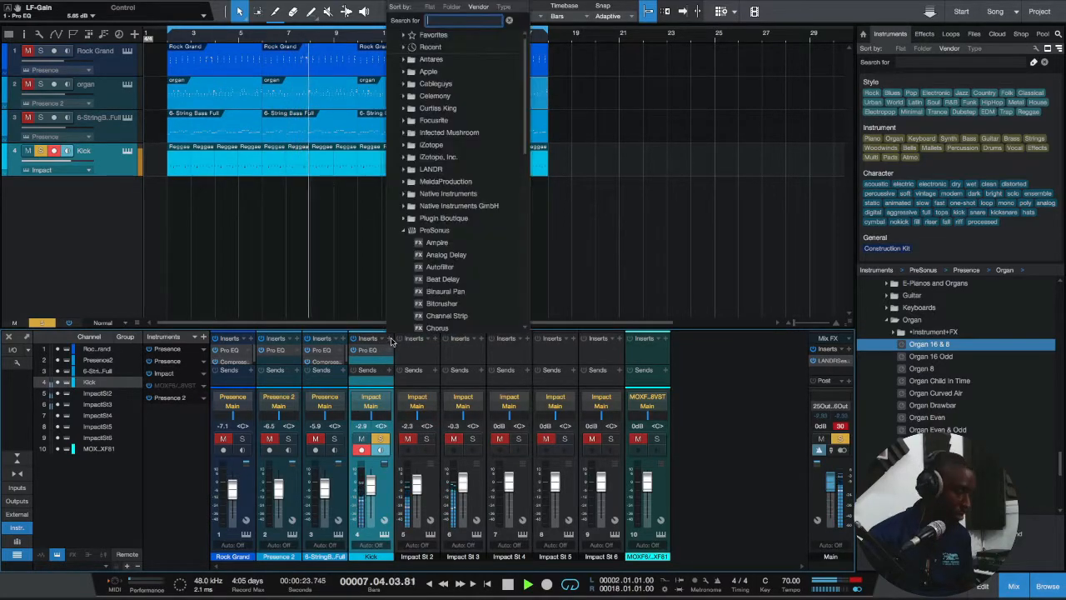
text(c)
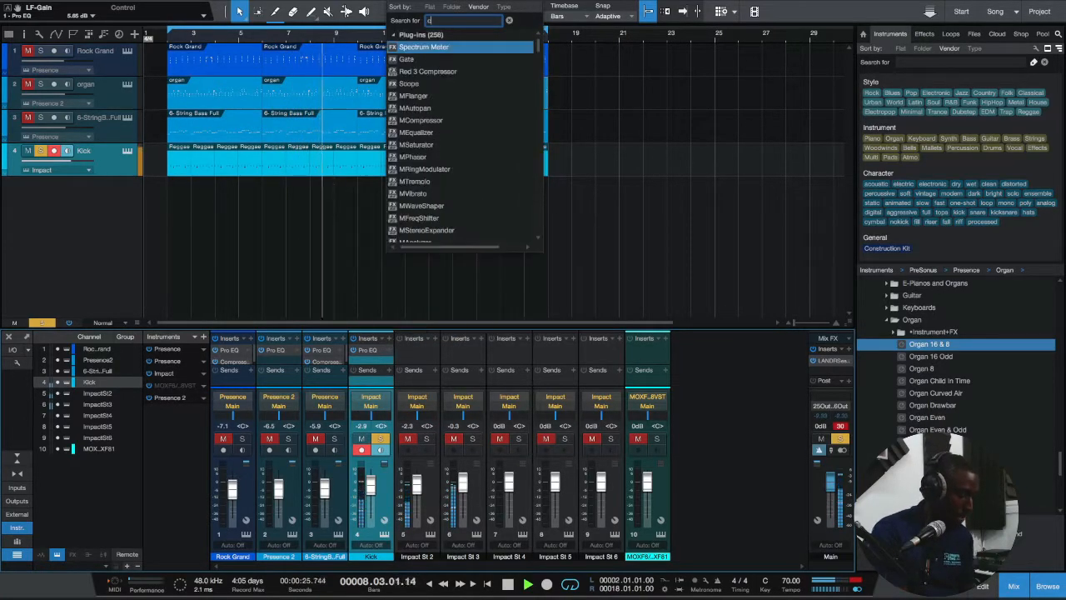
text(om)
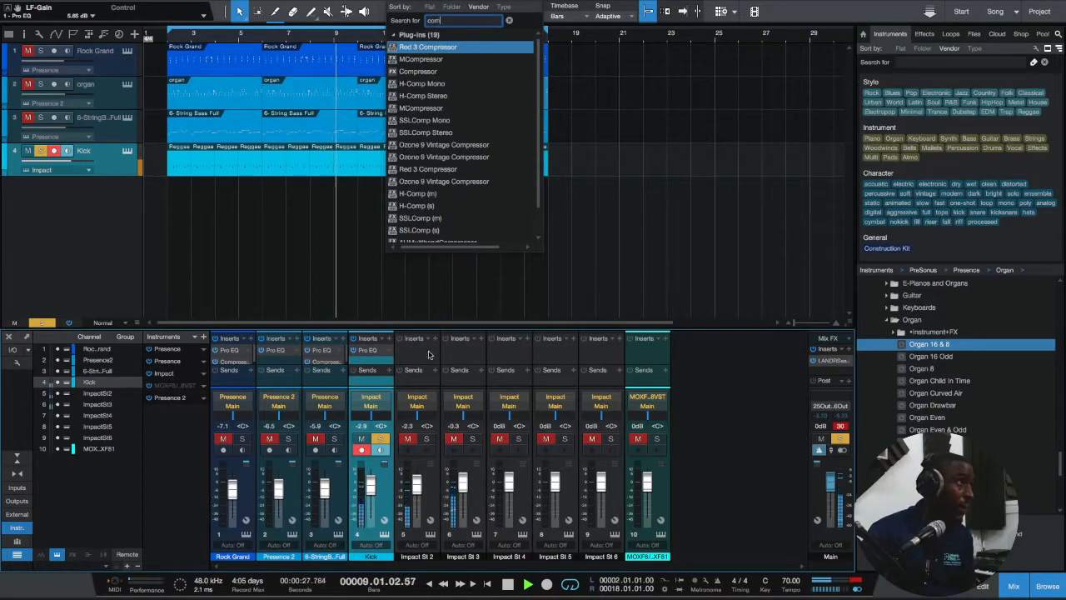
click(442, 71)
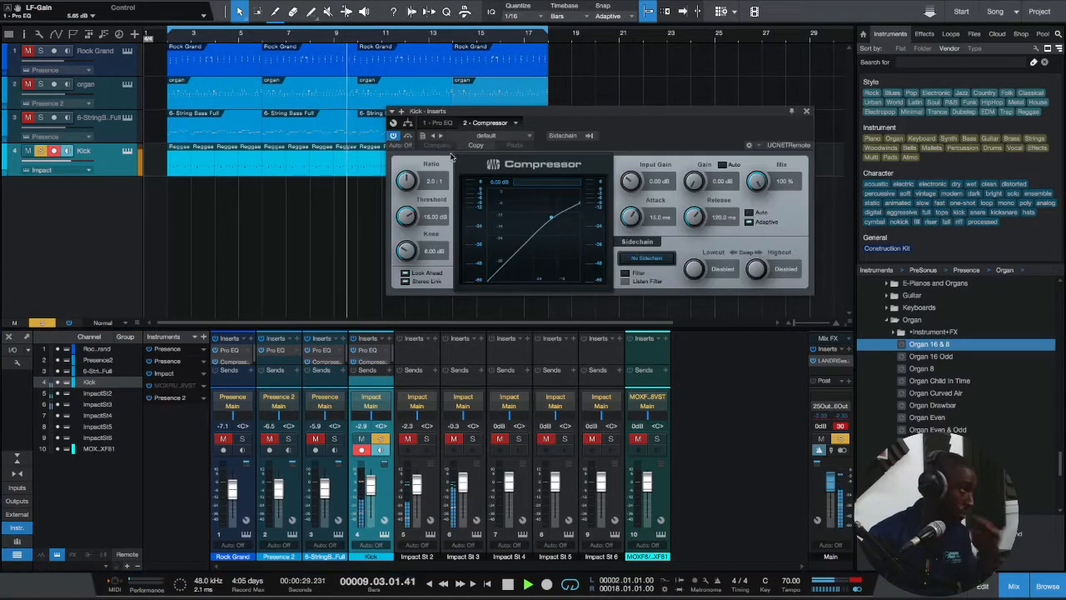
click(515, 136)
click(481, 159)
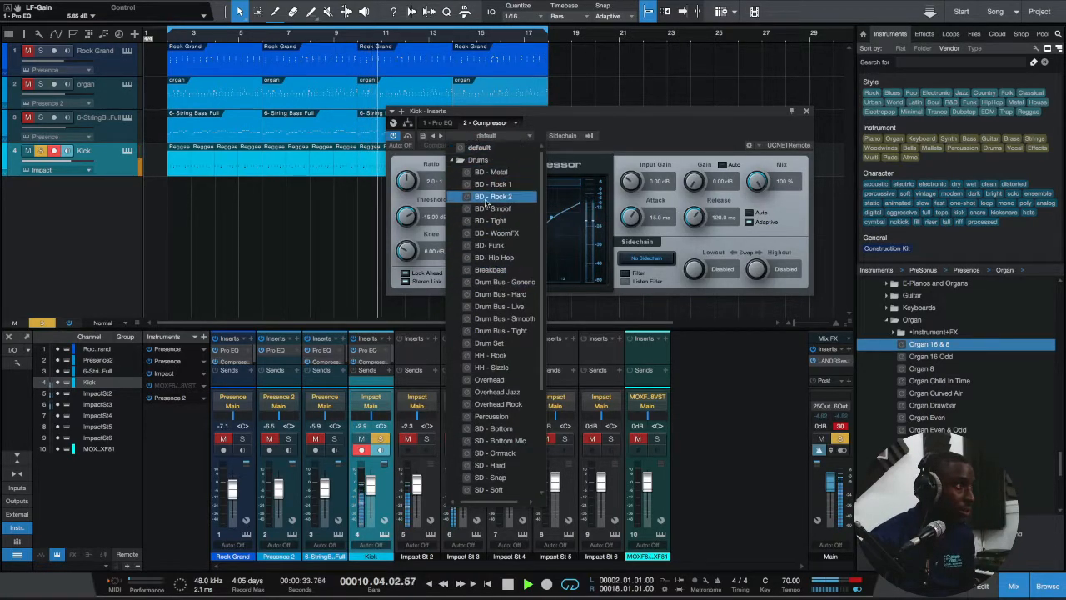
click(488, 245)
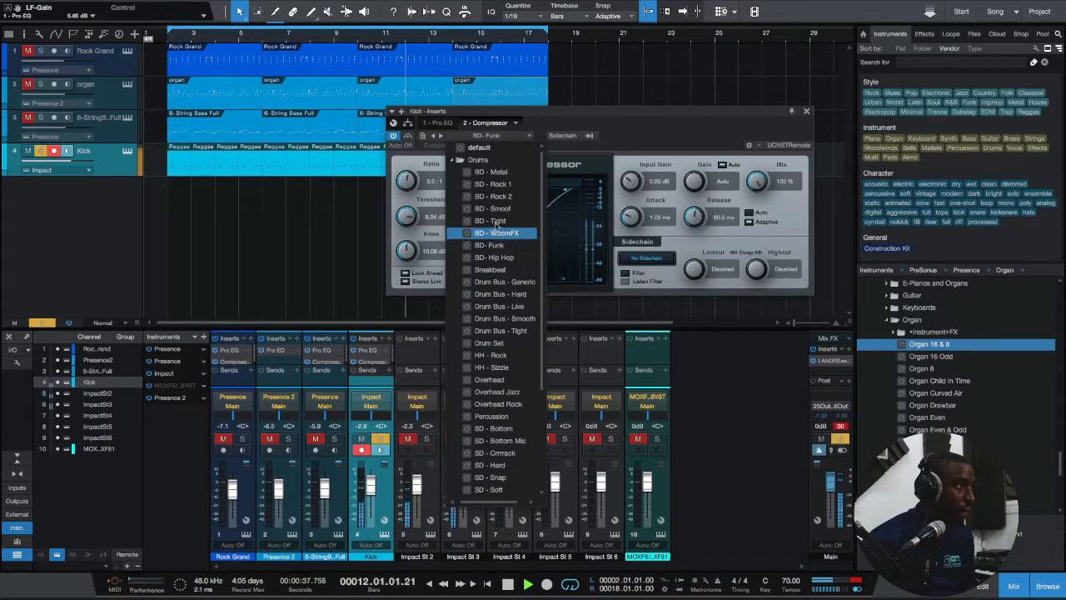
click(497, 221)
click(582, 115)
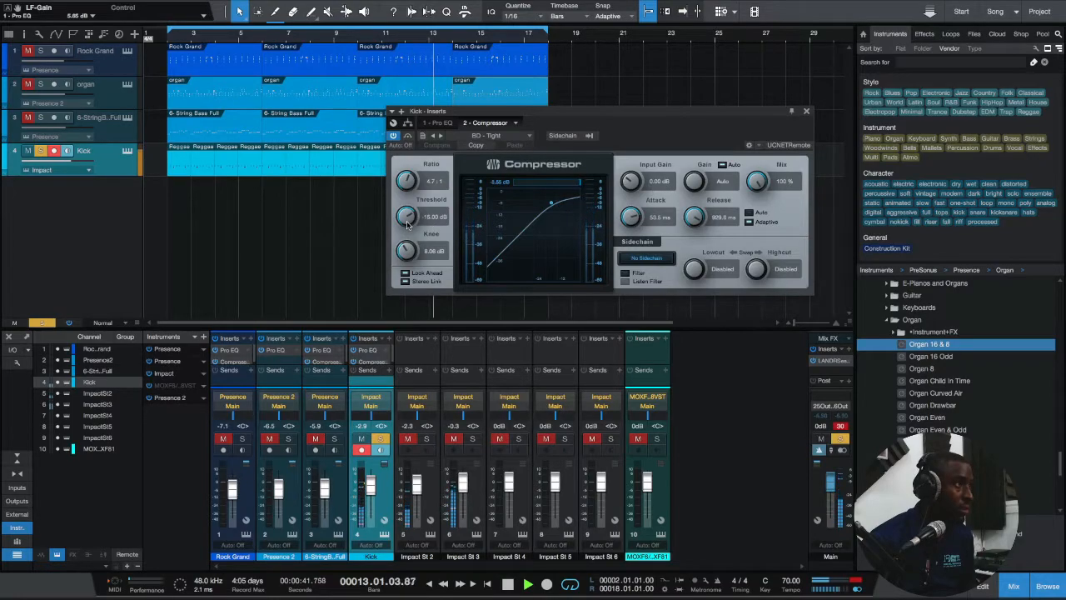
Step: Set the kick compressor's threshold to about -17.88 dB and raise the Kick channel's level to -0.3 dB
drag(406, 223, 407, 227)
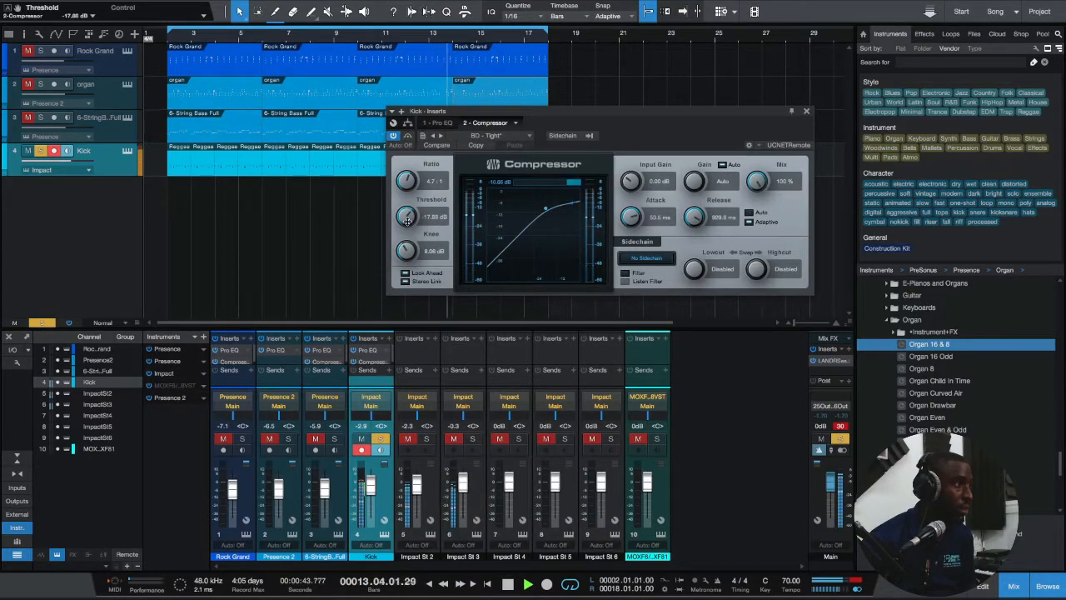
click(372, 490)
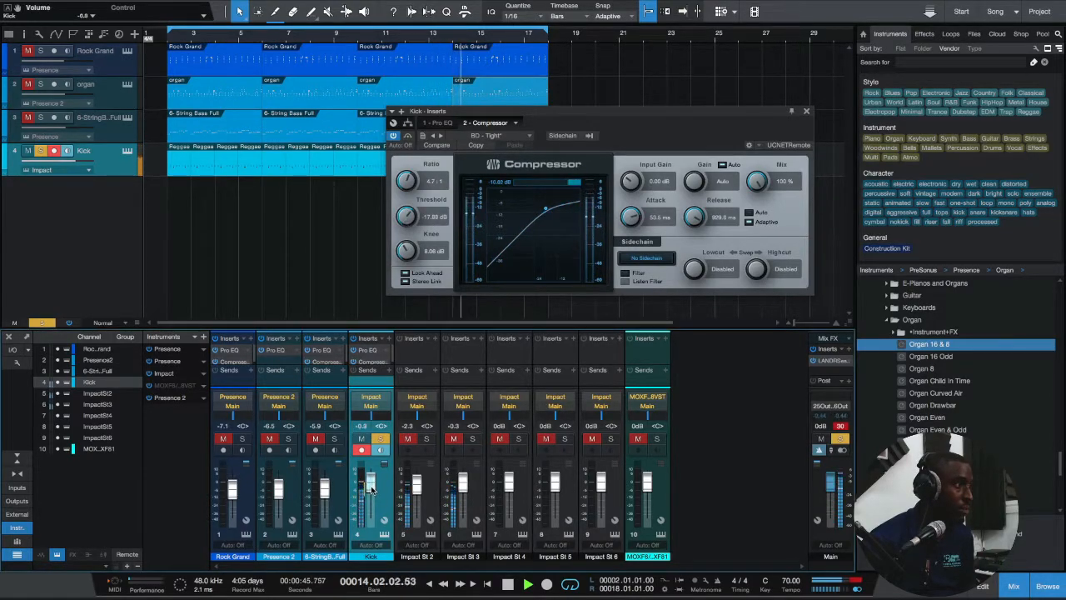
Step: Try a manual make-up gain on the kick compressor, then restore automatic gain
click(723, 166)
drag(690, 170, 691, 180)
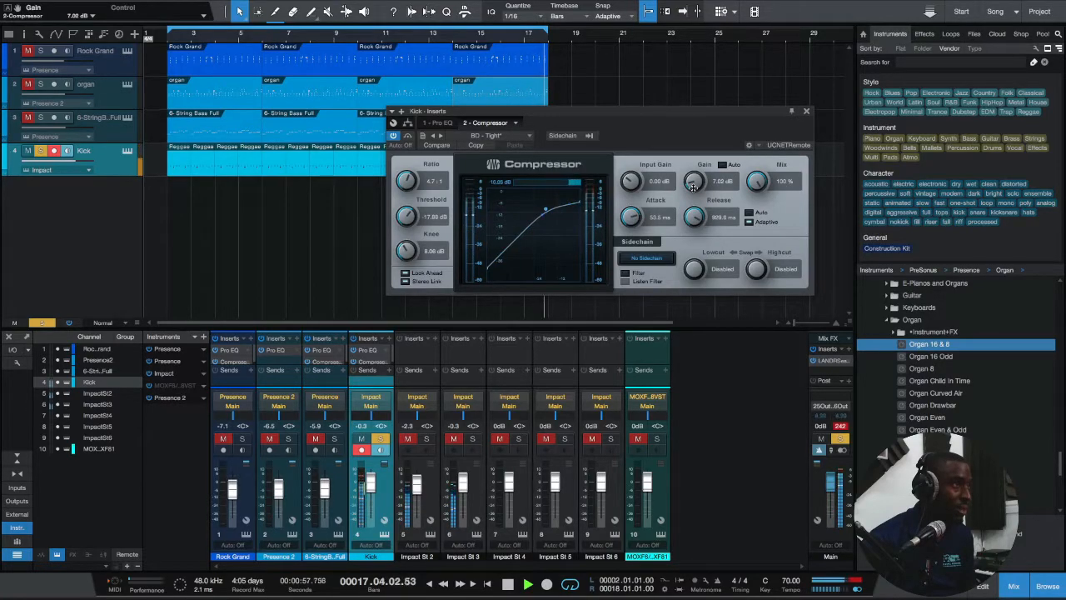
click(721, 165)
Step: Clear the main output's clip indicator, then solo the Impact St 3 channel and rename it HH
click(837, 427)
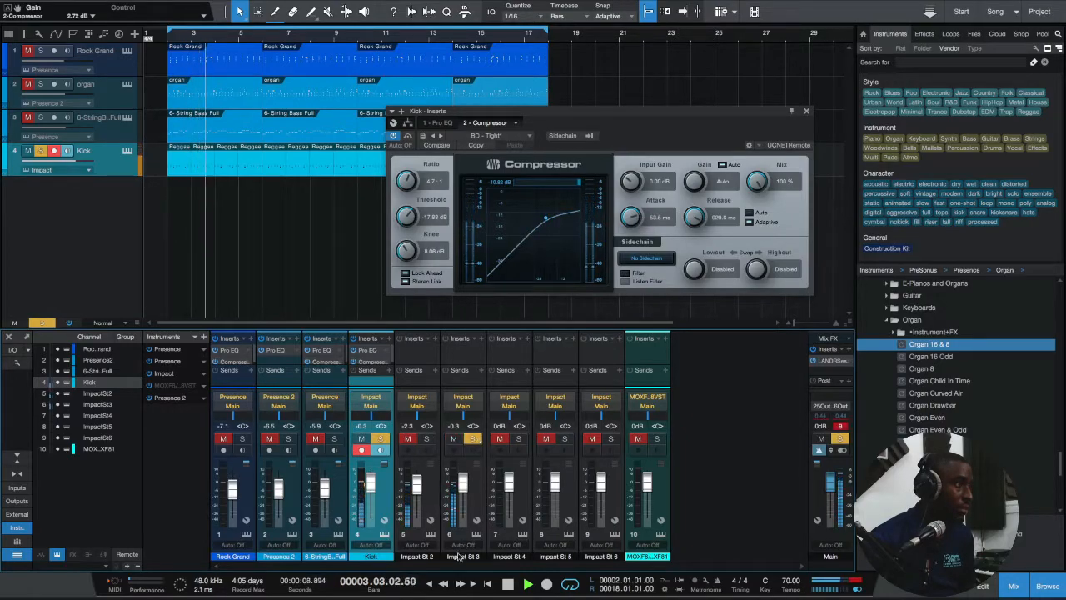
click(475, 516)
double_click(462, 555)
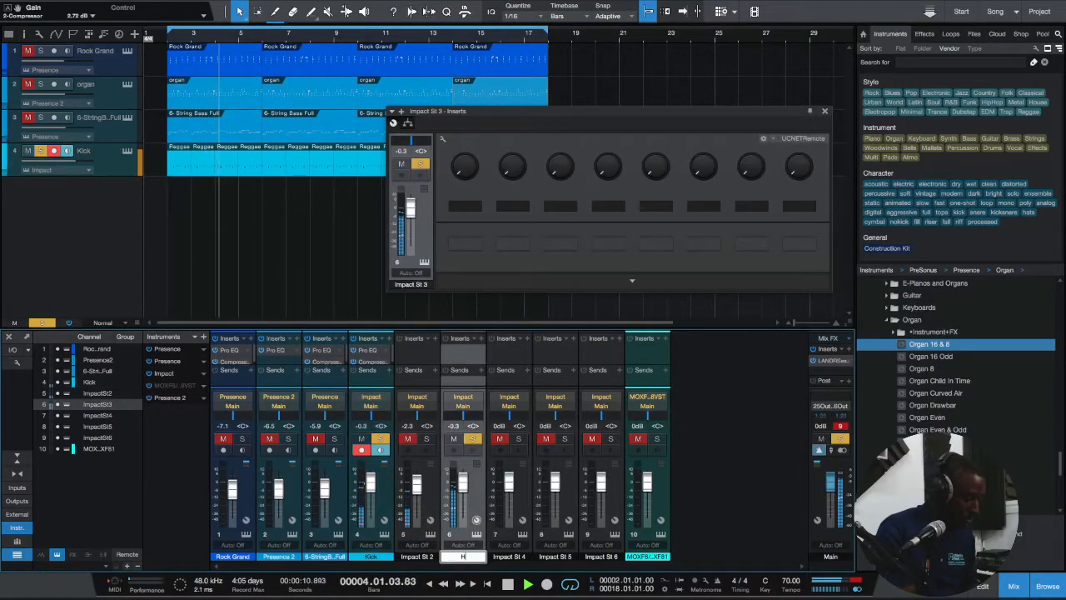
text(HH)
key(Return)
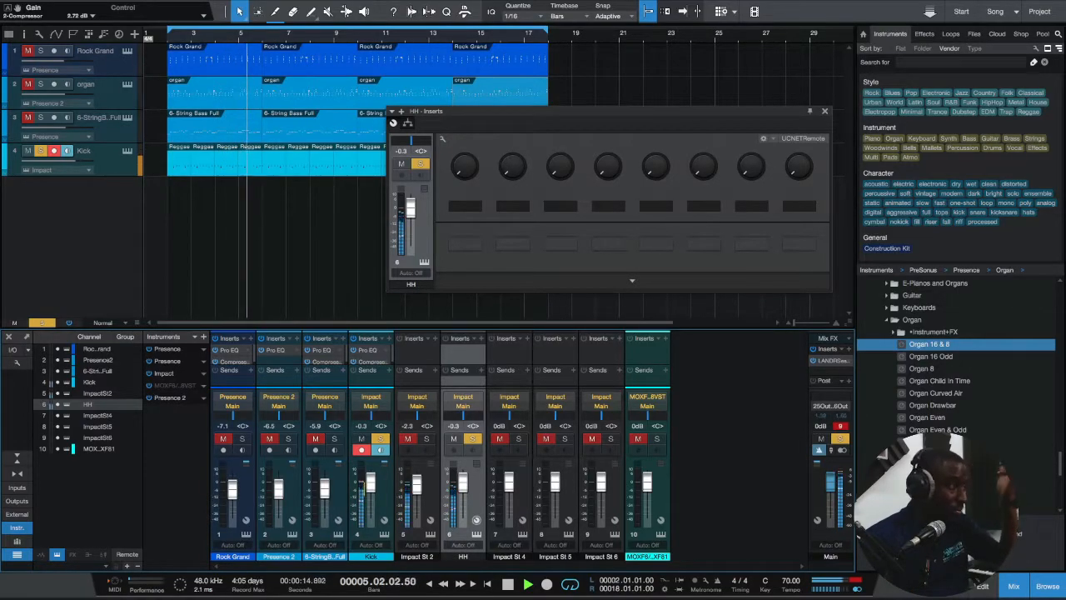
Step: Insert a Pro EQ on the HH channel with a low cut at about 530 Hz and an 8.71 dB high-mid cut at 1.66 kHz
click(481, 339)
text(pro)
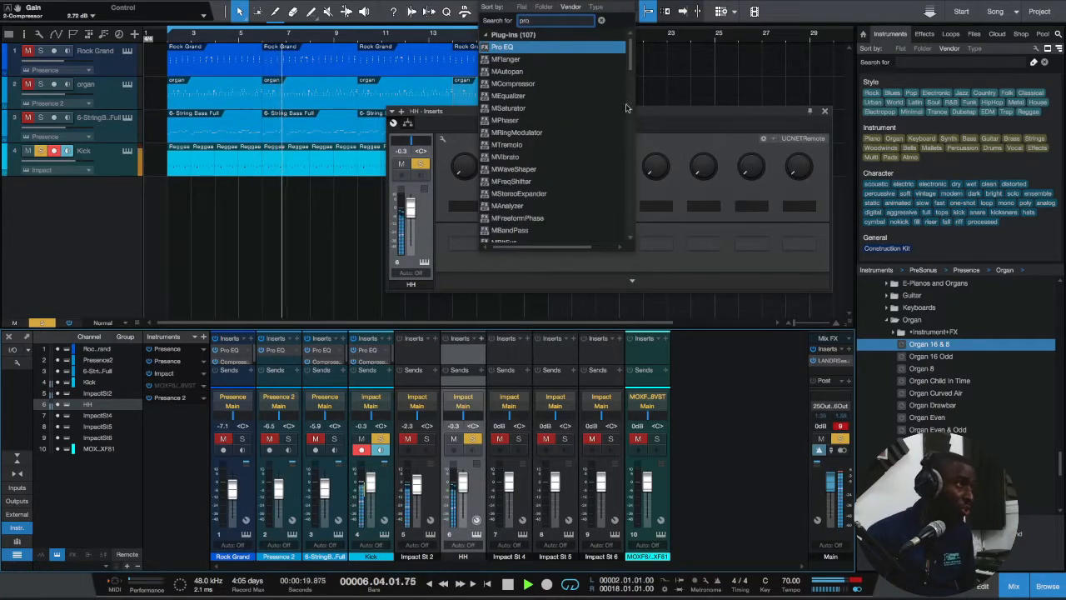
click(563, 48)
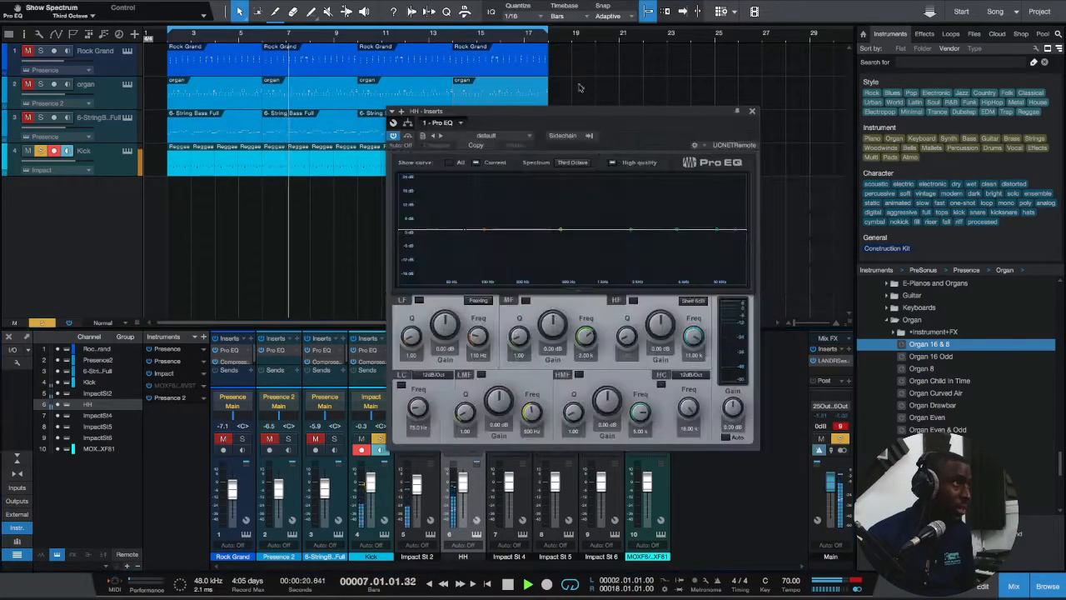
drag(482, 230, 564, 247)
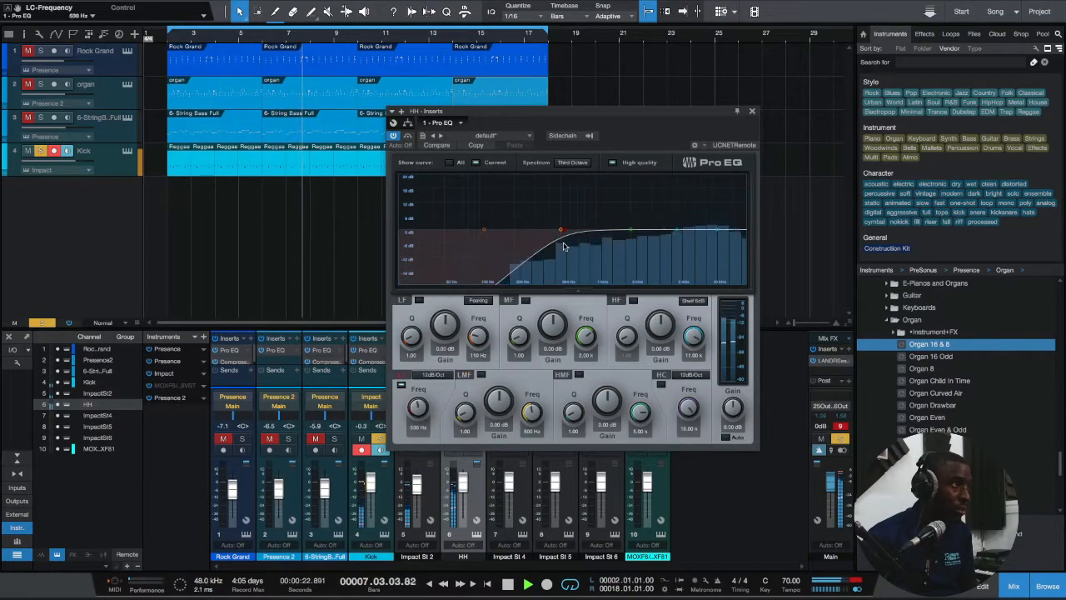
drag(684, 232, 622, 253)
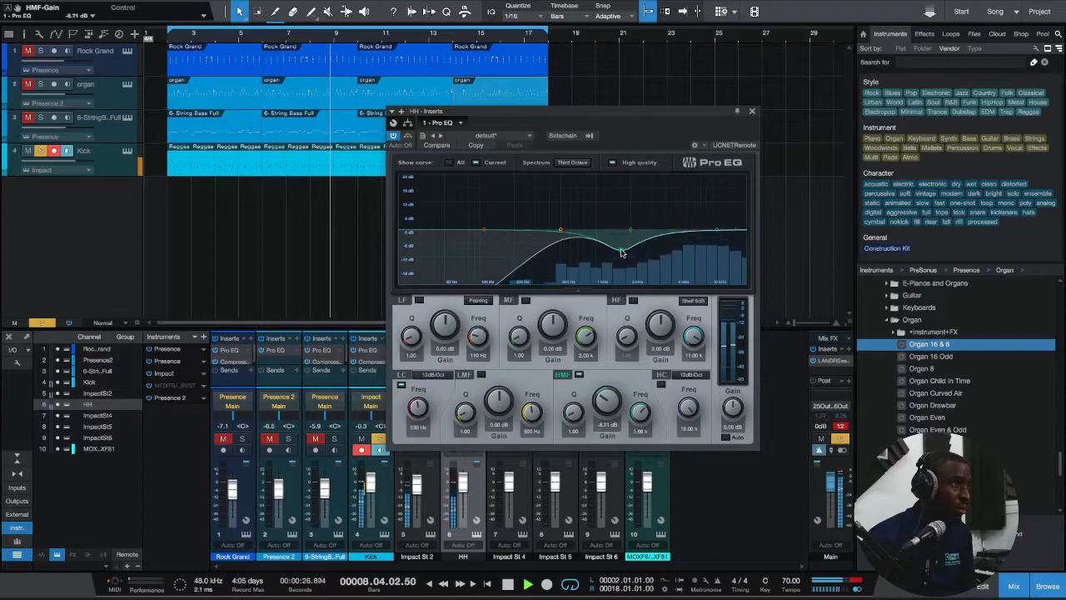
Step: On the HH EQ, cut the mid band 0.47 dB, set the high cut to about 12.19 kHz and boost the high shelf 7.53 dB at 8.48 kHz
mouse_move(630, 229)
mouse_down()
mouse_move(655, 258)
mouse_move(621, 231)
mouse_up()
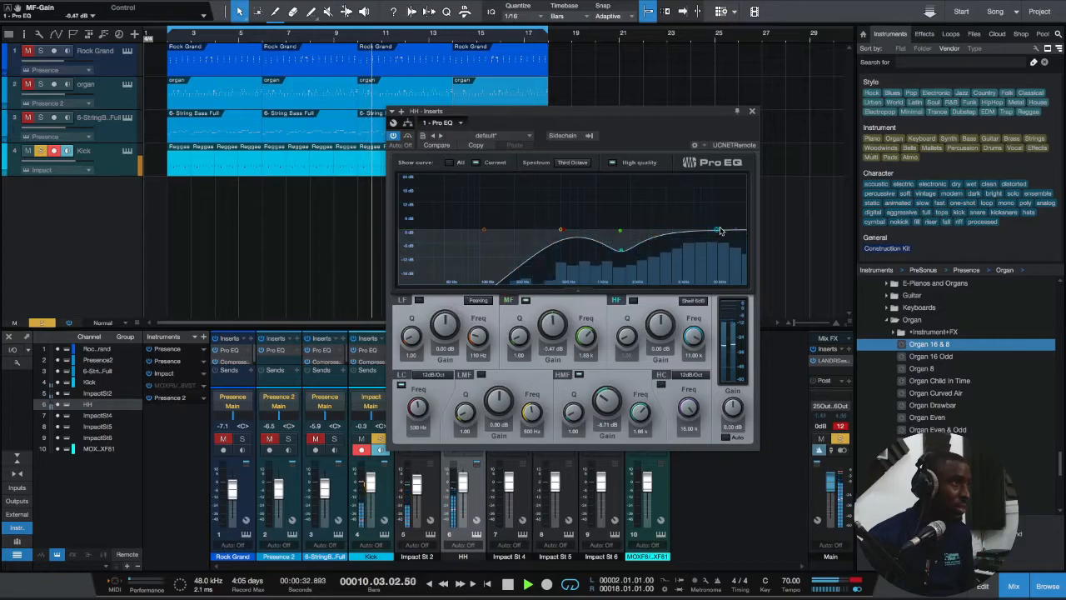
drag(736, 231, 721, 229)
double_click(718, 231)
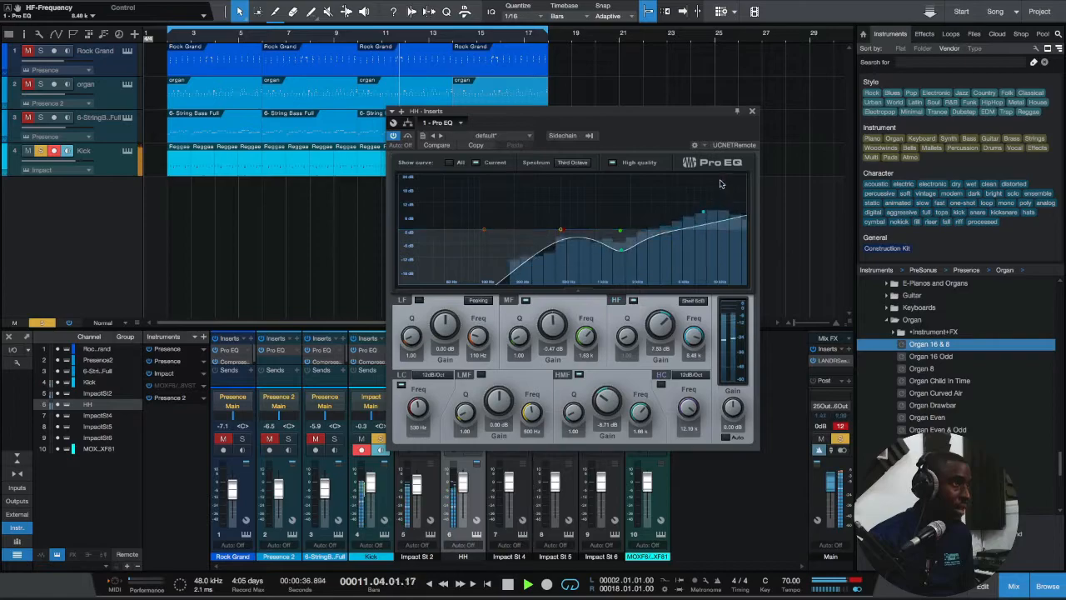
click(754, 110)
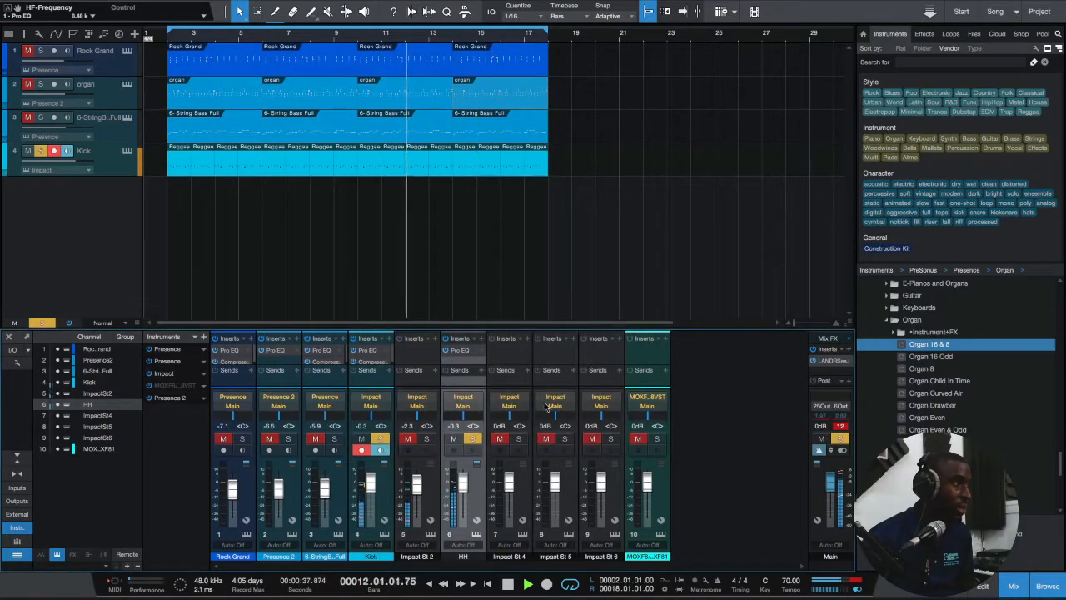
Step: Solo the Impact St 2 channel and raise its level to +3.3 dB
click(426, 440)
drag(419, 484, 418, 476)
Step: Insert a Pro EQ on the Impact St 2 channel with a low cut near 258 Hz and a mid boost of about 4.94 dB at 950 Hz
click(427, 338)
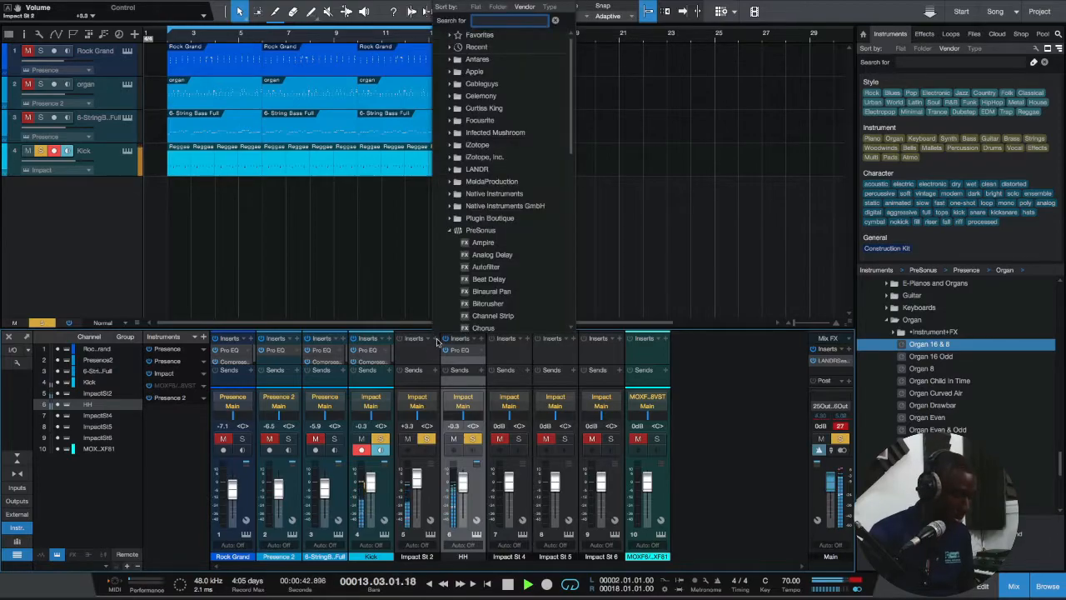
text(pro)
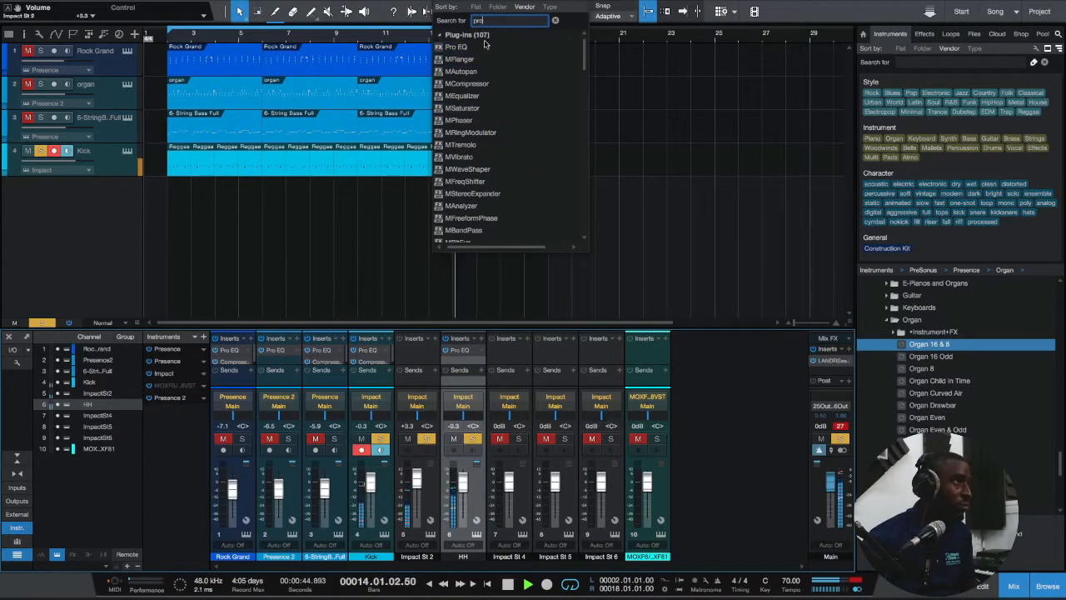
double_click(487, 46)
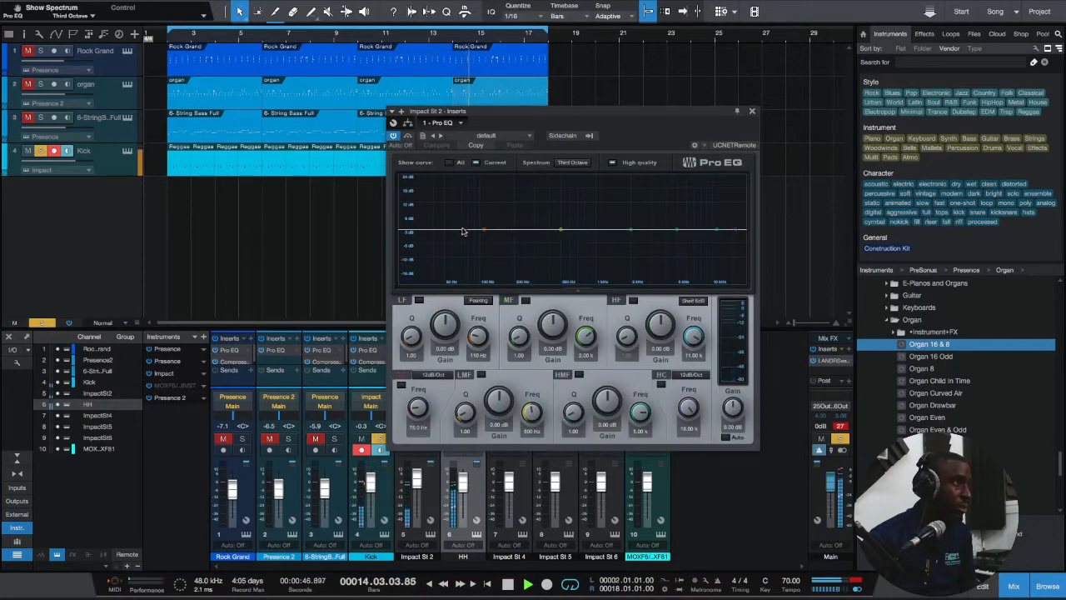
drag(463, 231, 593, 220)
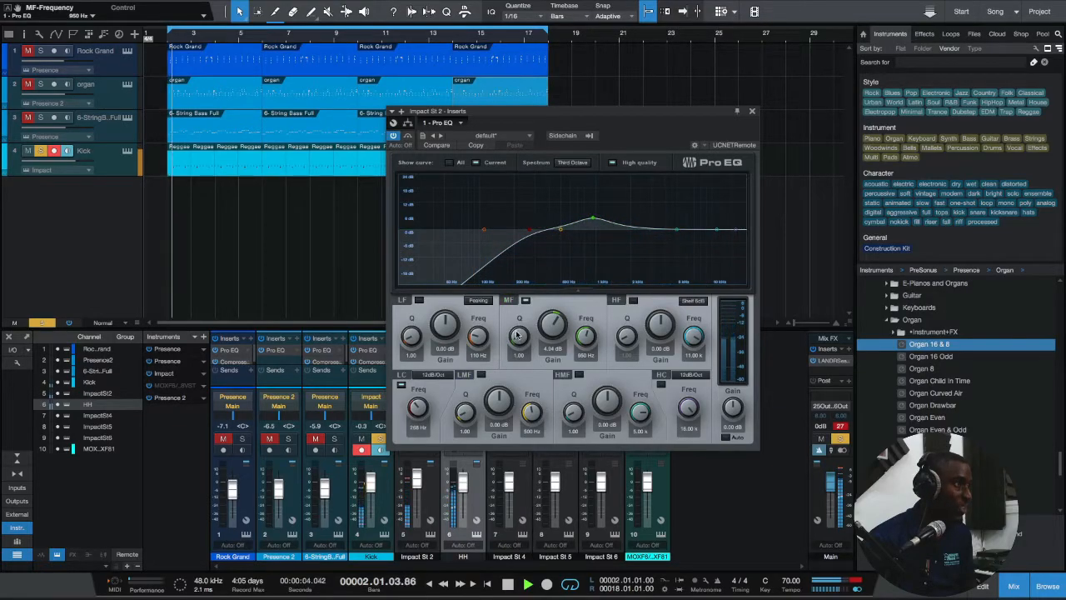
Step: Narrow the mid band on the Impact St 2 EQ and set its boost to about 9.18 dB at 1.04 kHz
drag(520, 336, 522, 305)
mouse_move(593, 221)
mouse_down()
mouse_move(596, 203)
mouse_move(598, 214)
mouse_up()
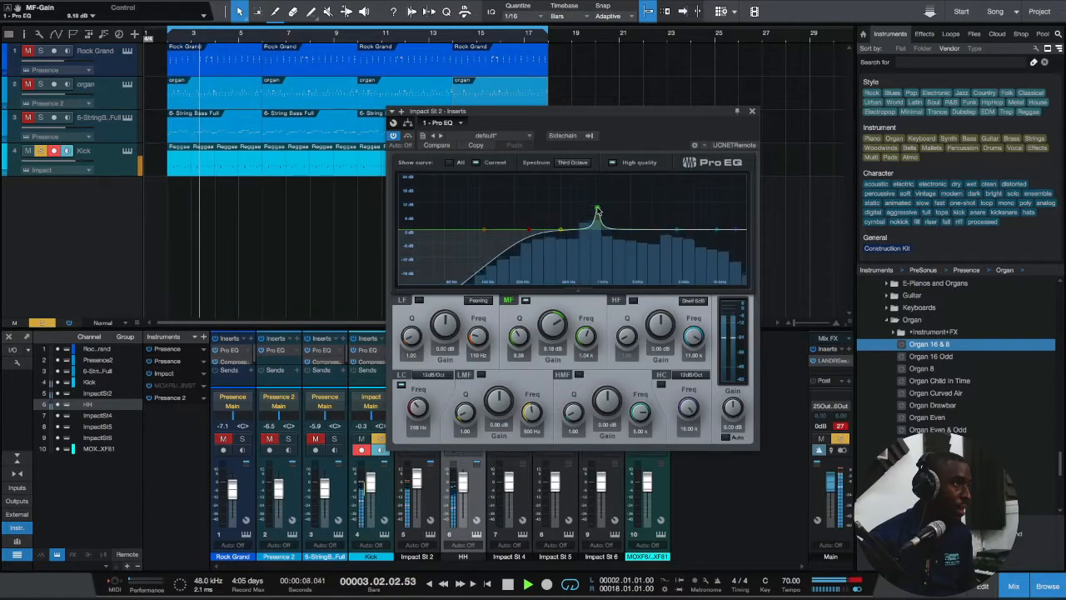
click(752, 111)
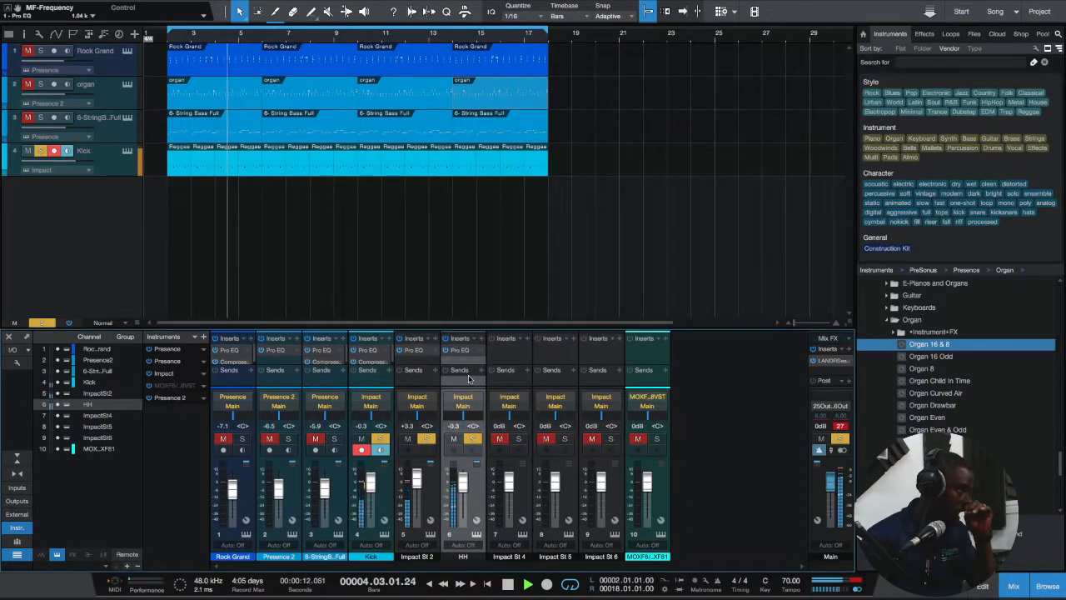
Step: Set Impact St 2 to +2.8 dB and HH to -5.9 dB, with all solos cleared and the Kick disarmed for recording
drag(417, 479, 416, 481)
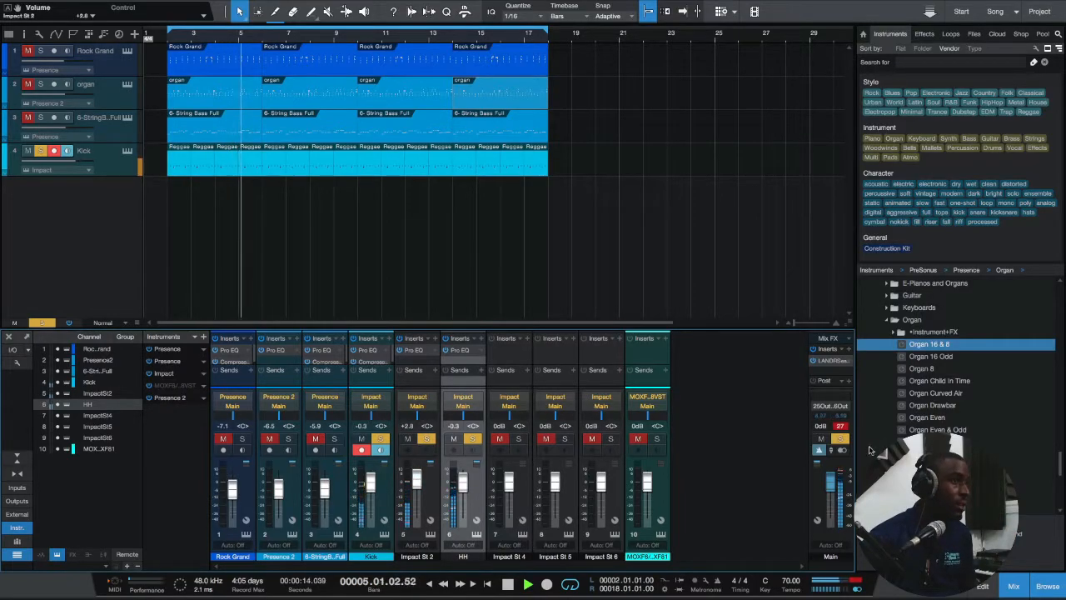
click(840, 439)
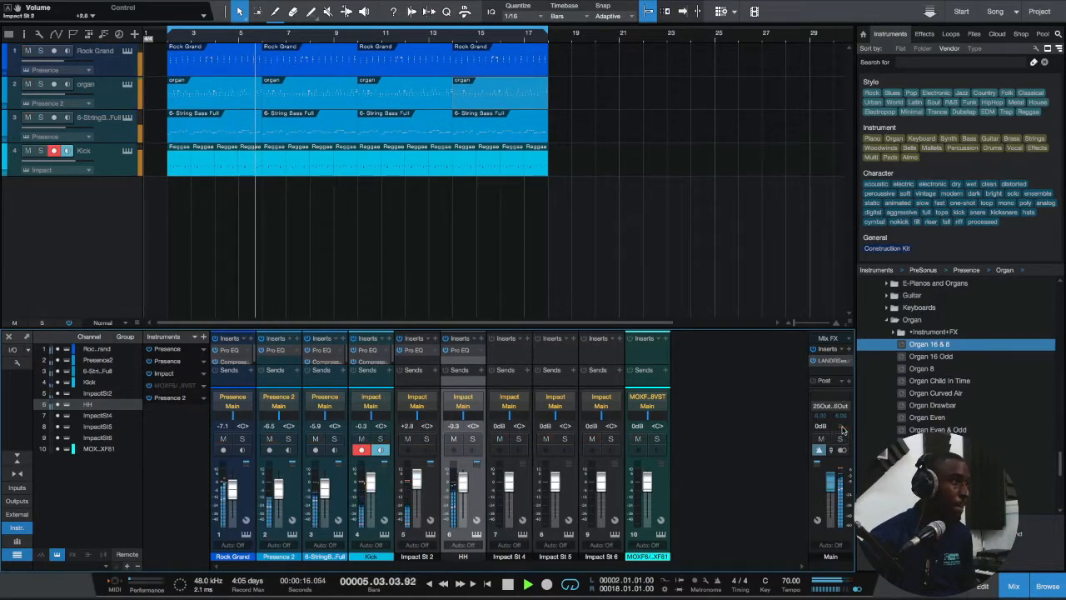
click(361, 450)
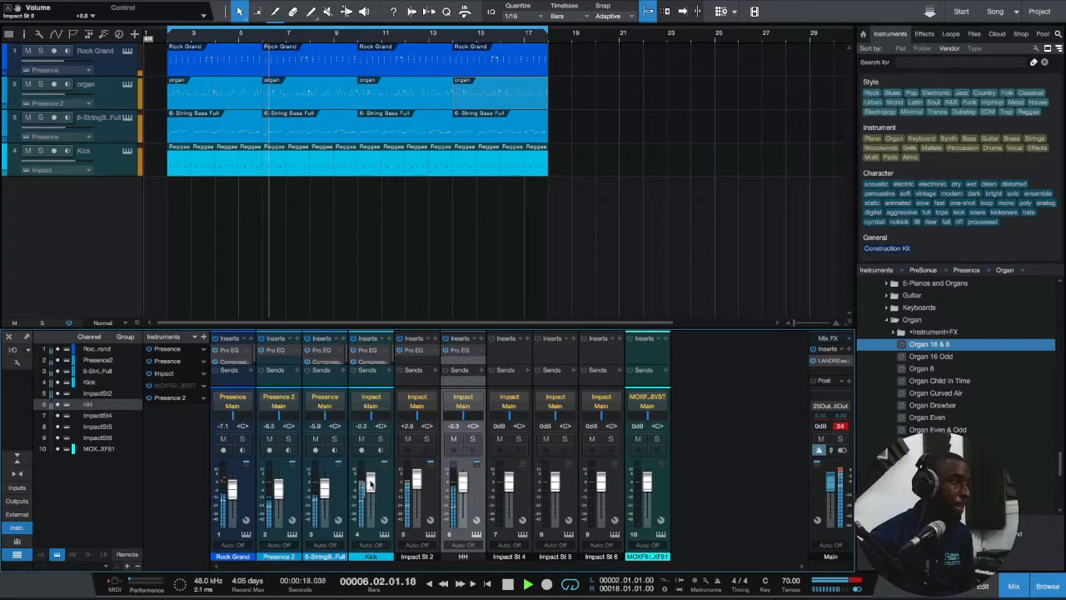
drag(463, 493, 463, 496)
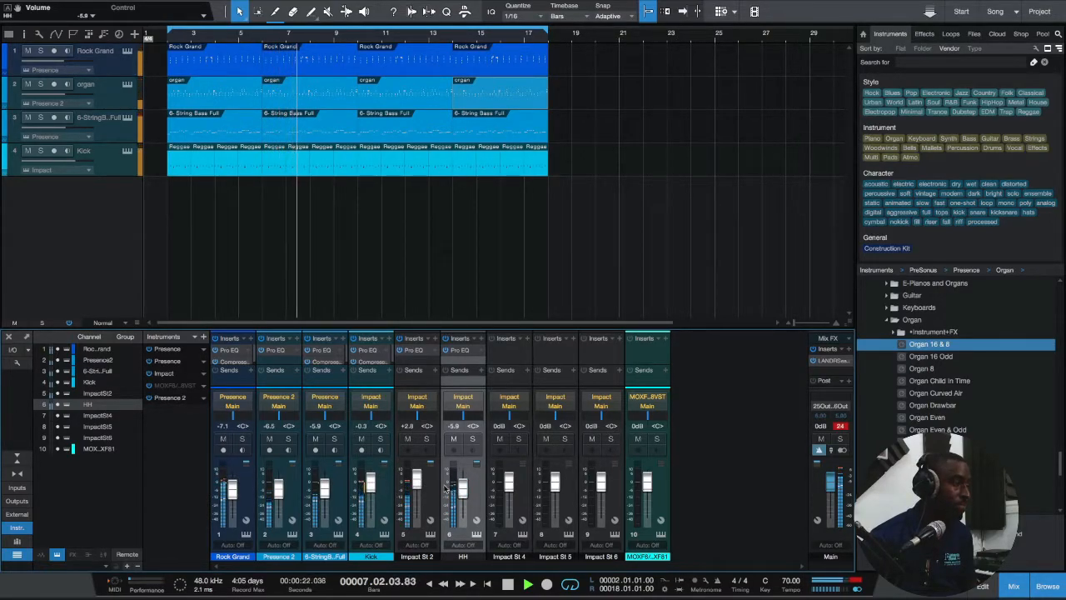
Step: Insert a Gate on the HH channel and set its open threshold to -37.90 dB
click(480, 339)
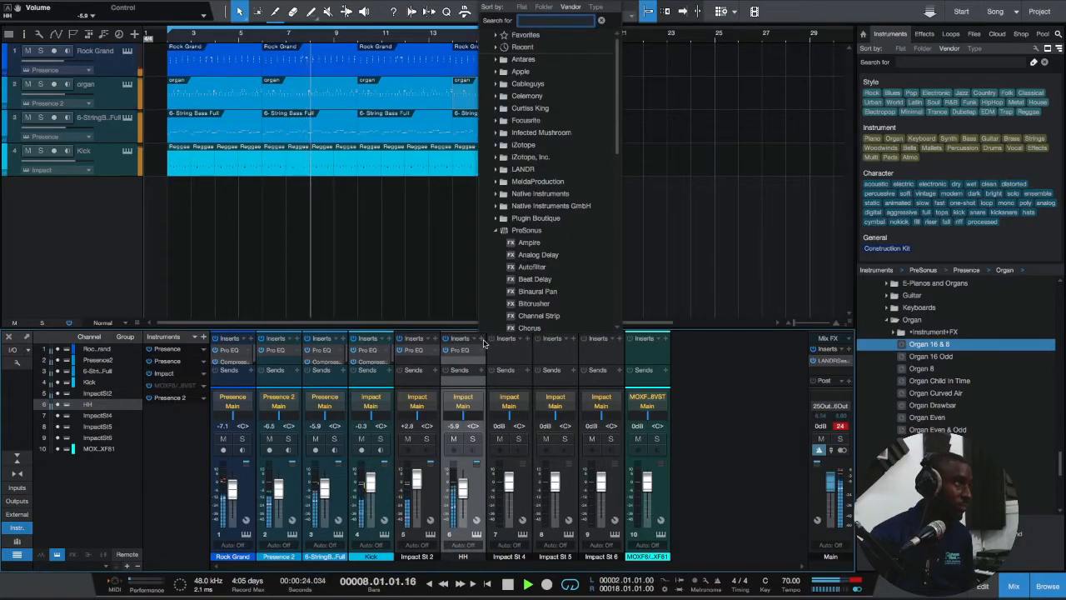
text(gate)
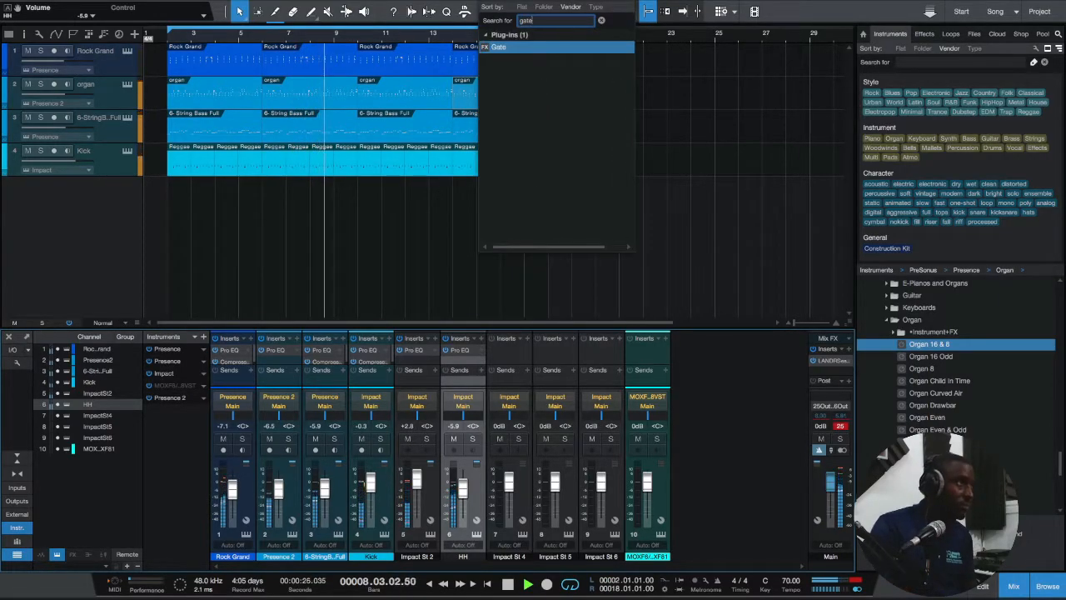
double_click(544, 48)
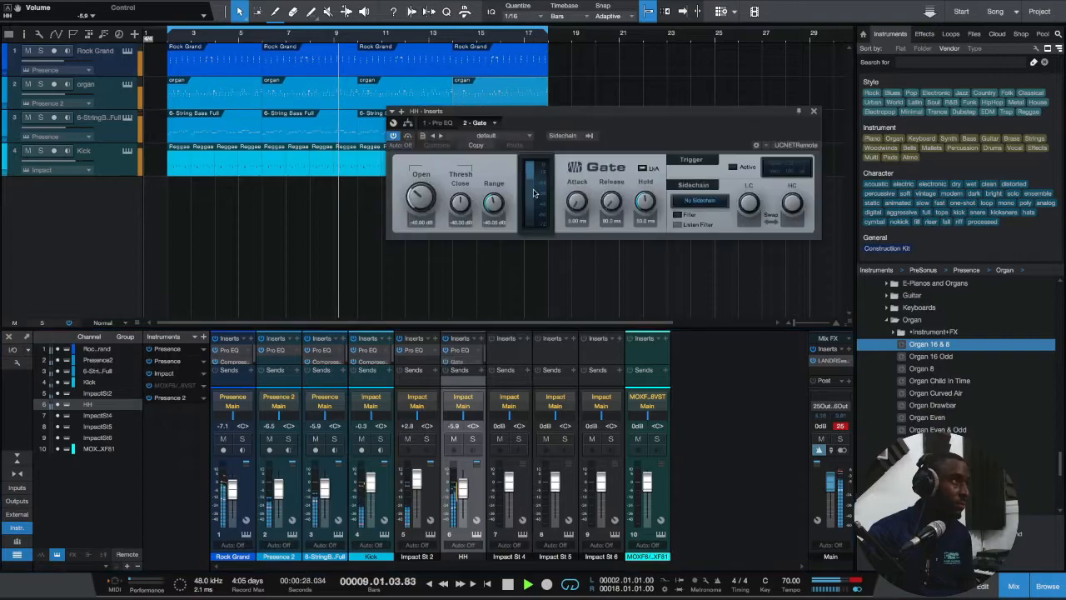
drag(421, 198, 423, 195)
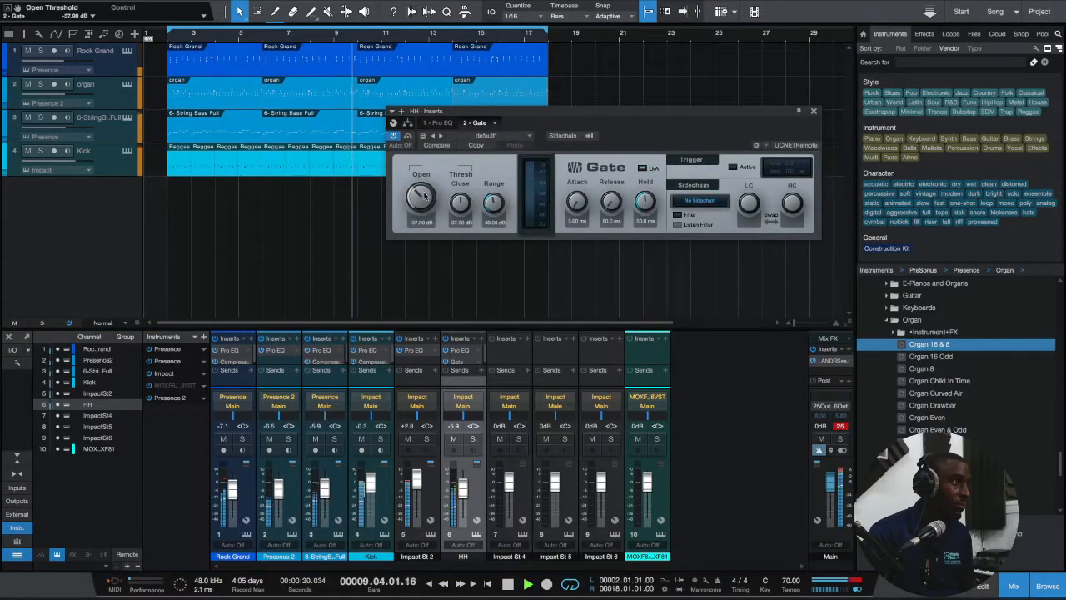
click(814, 112)
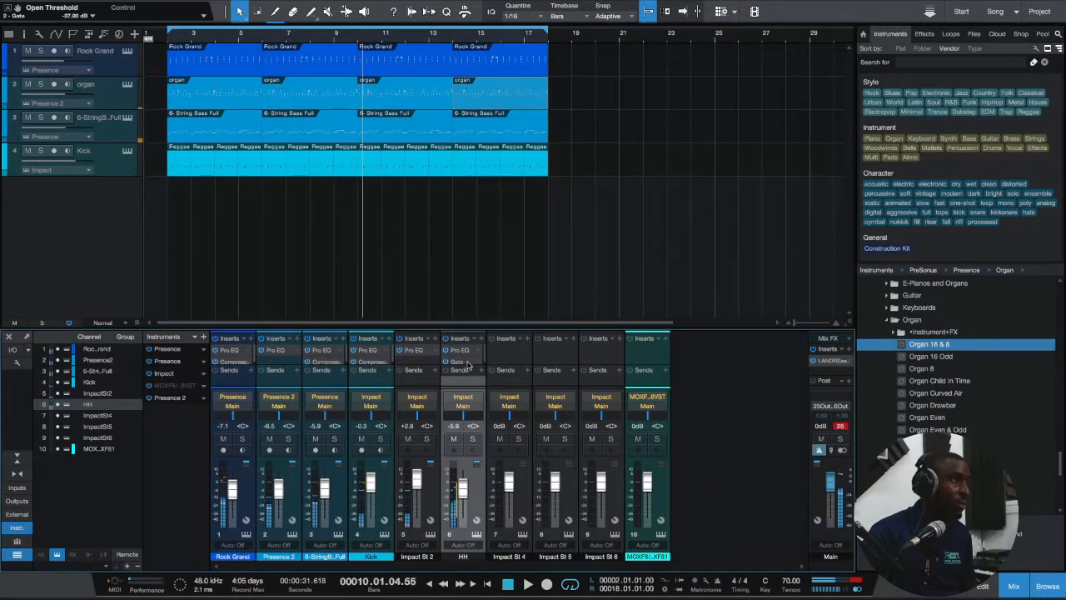
right_click(467, 365)
click(485, 373)
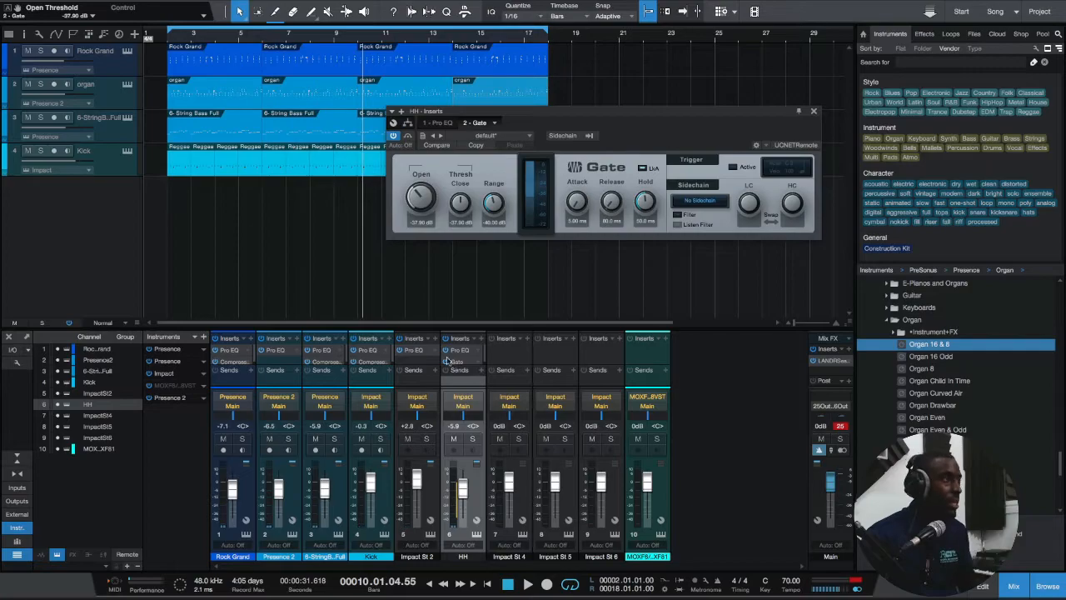
click(812, 110)
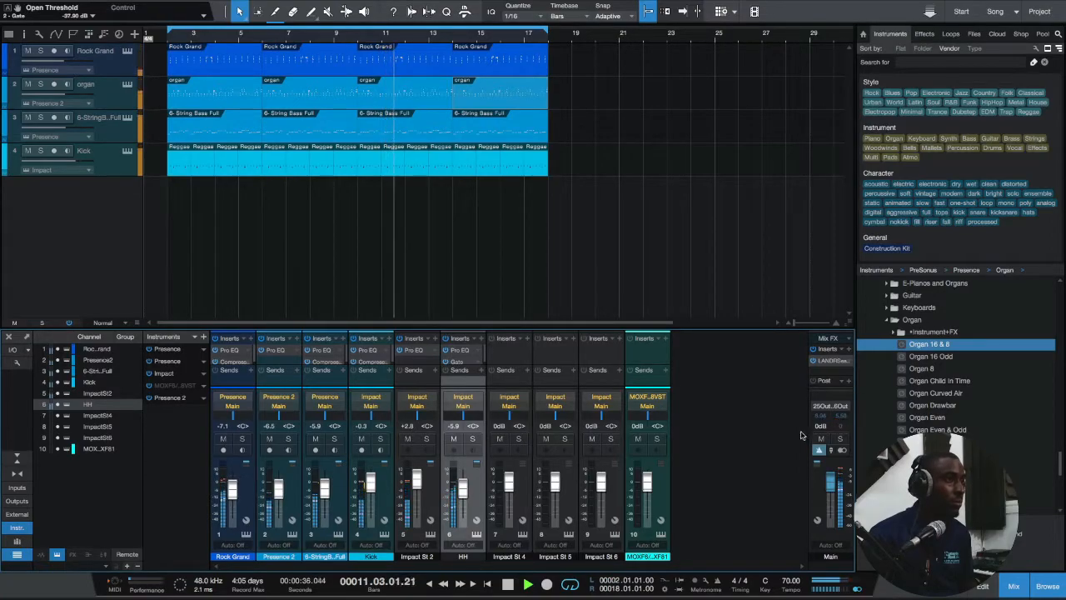
click(849, 350)
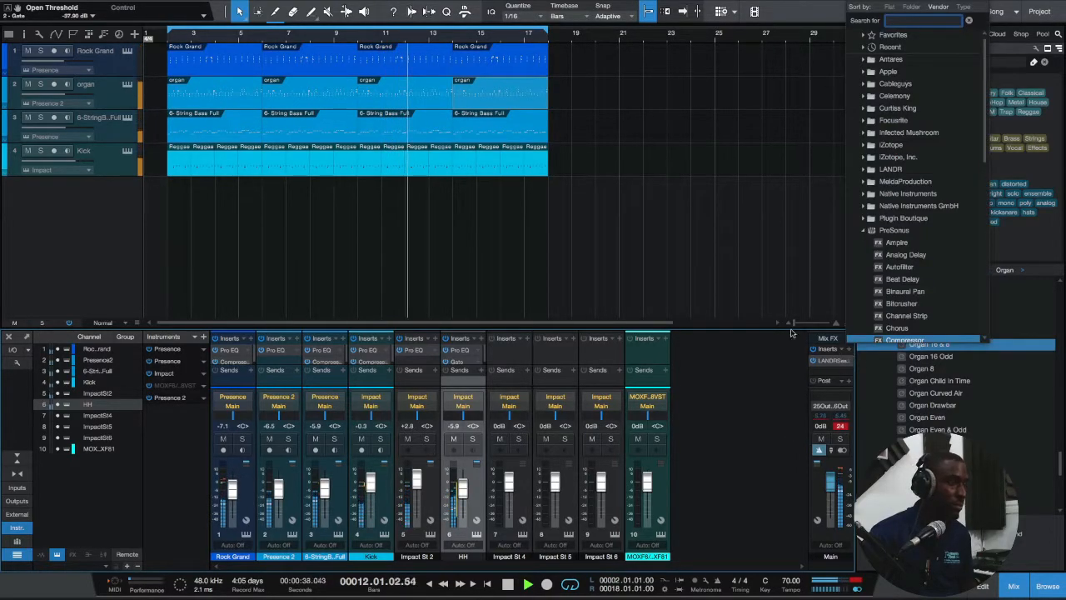
click(742, 245)
key(space)
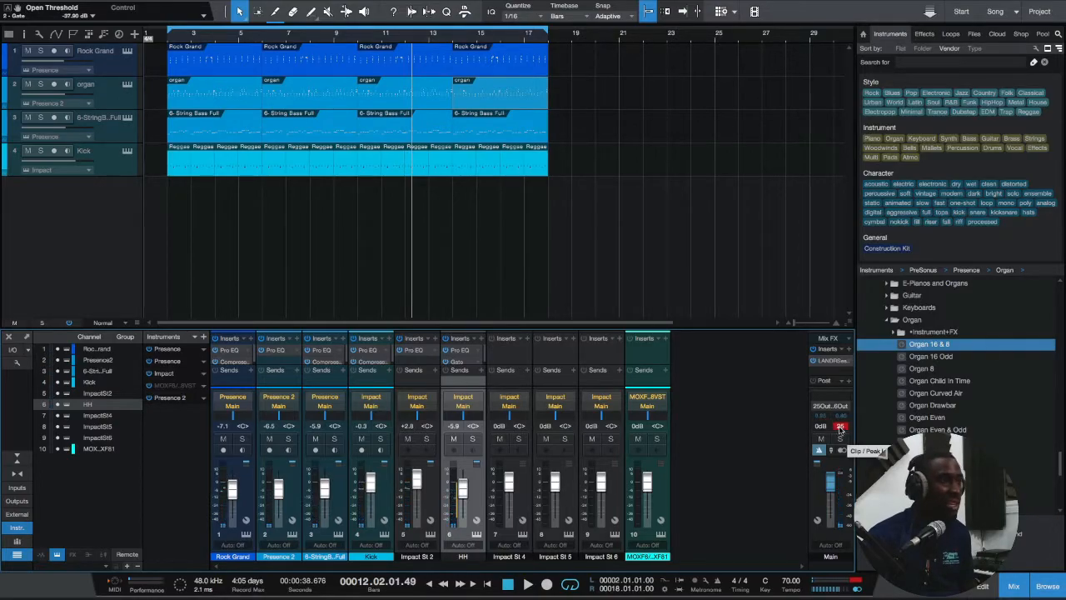
Step: Insert the stock Limiter on the Main channel and load its "0 db limiting" preset
click(850, 351)
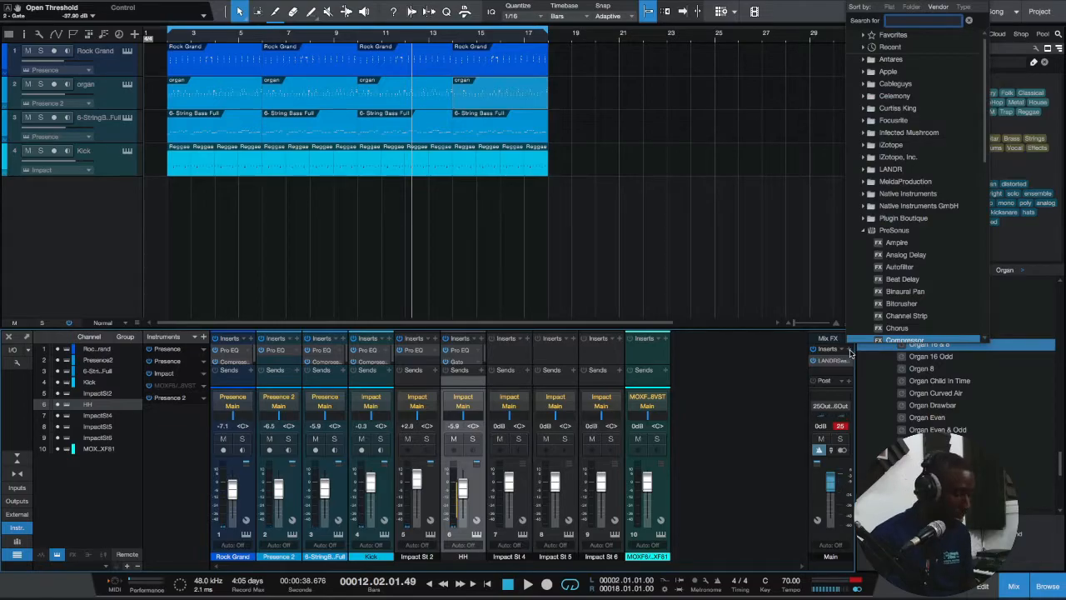
text(lim)
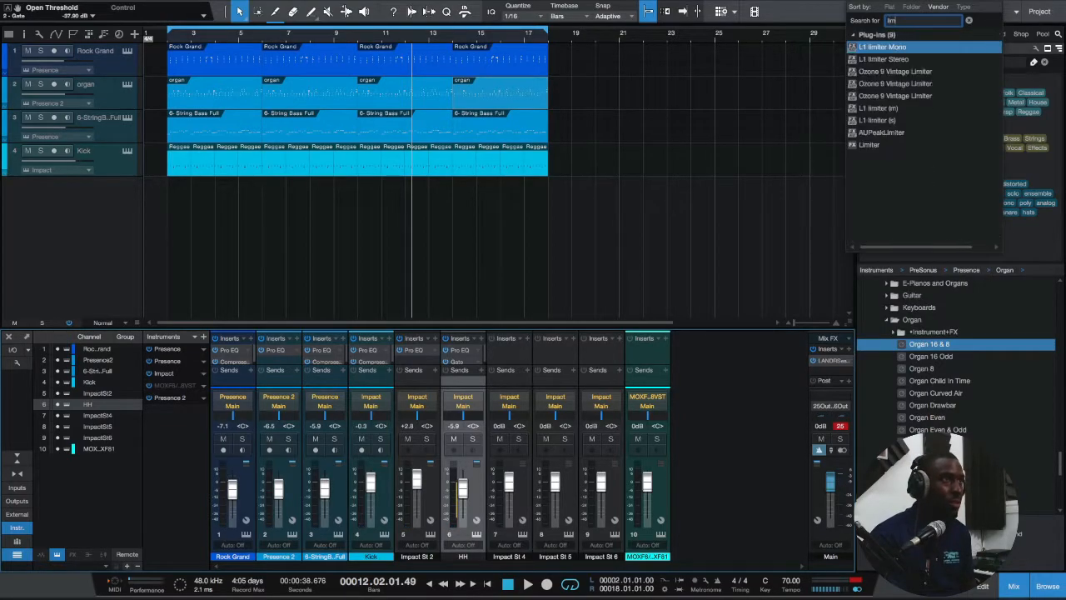
click(898, 150)
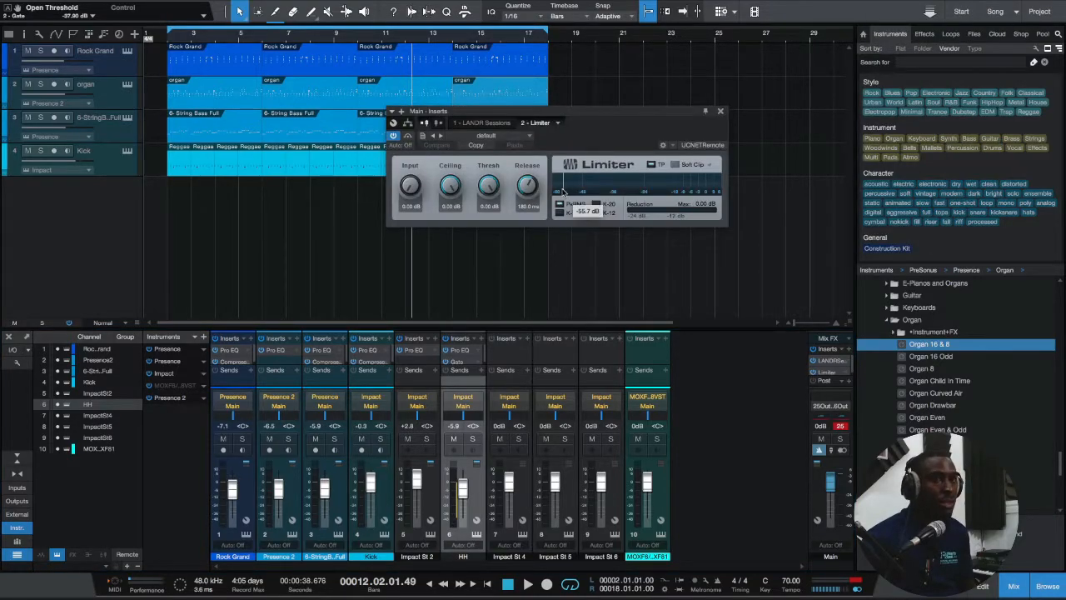
click(515, 139)
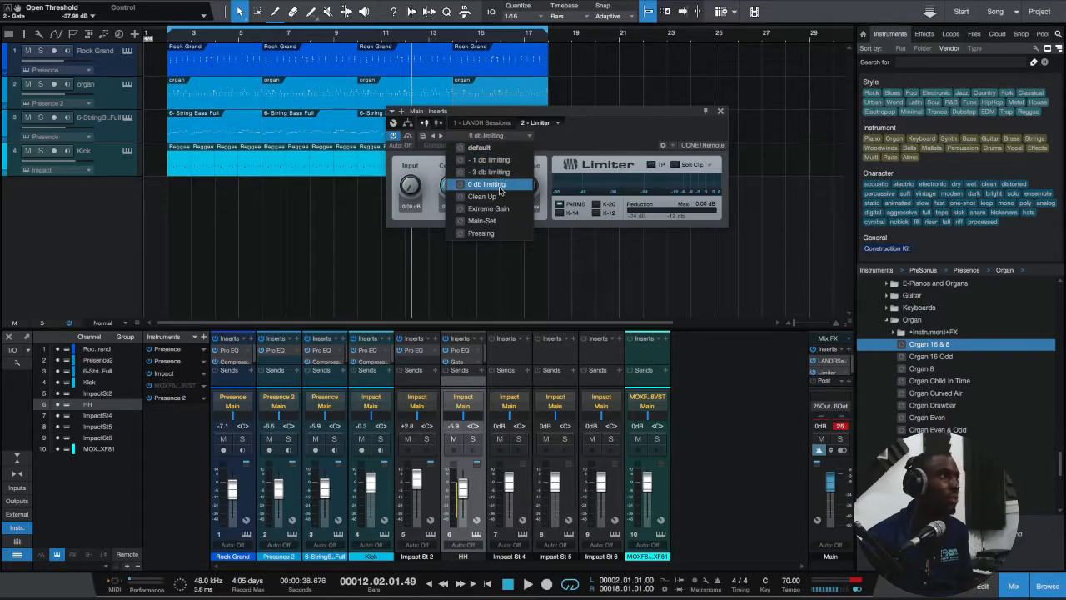
click(721, 113)
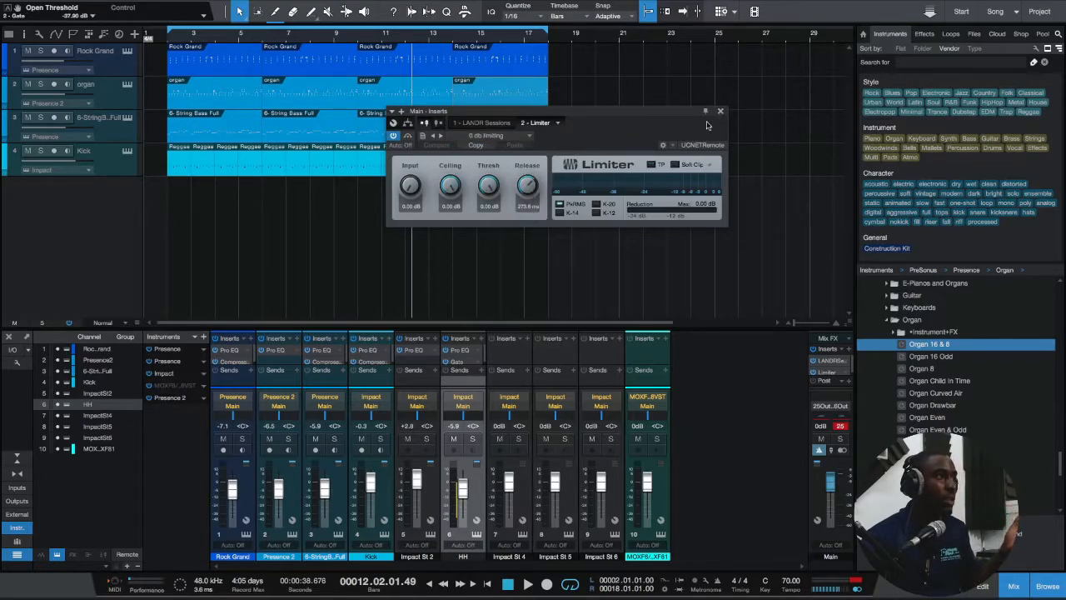
click(506, 138)
click(506, 138)
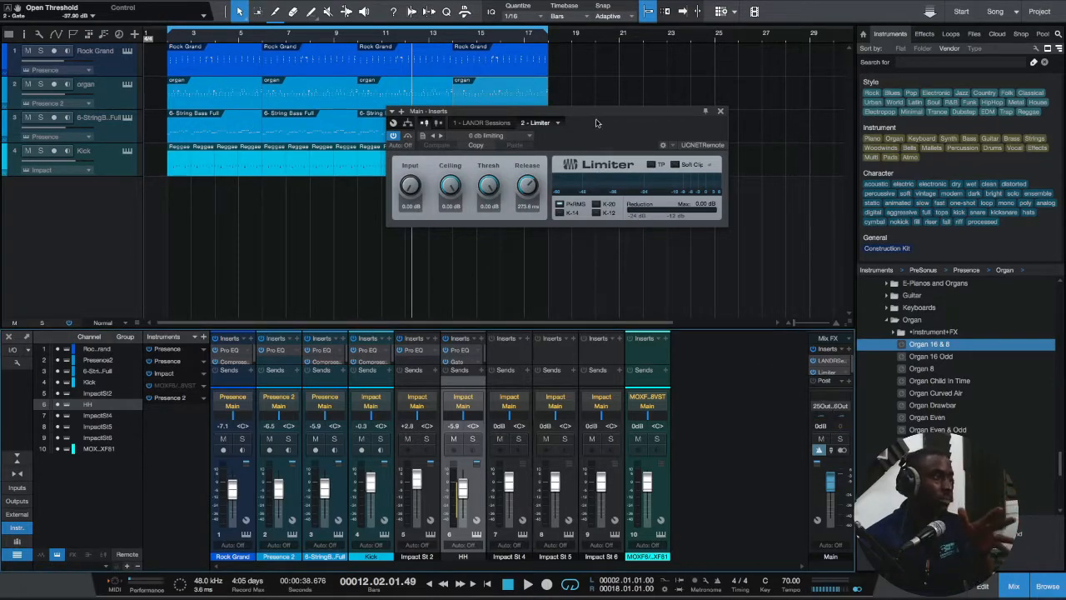
drag(593, 115, 607, 109)
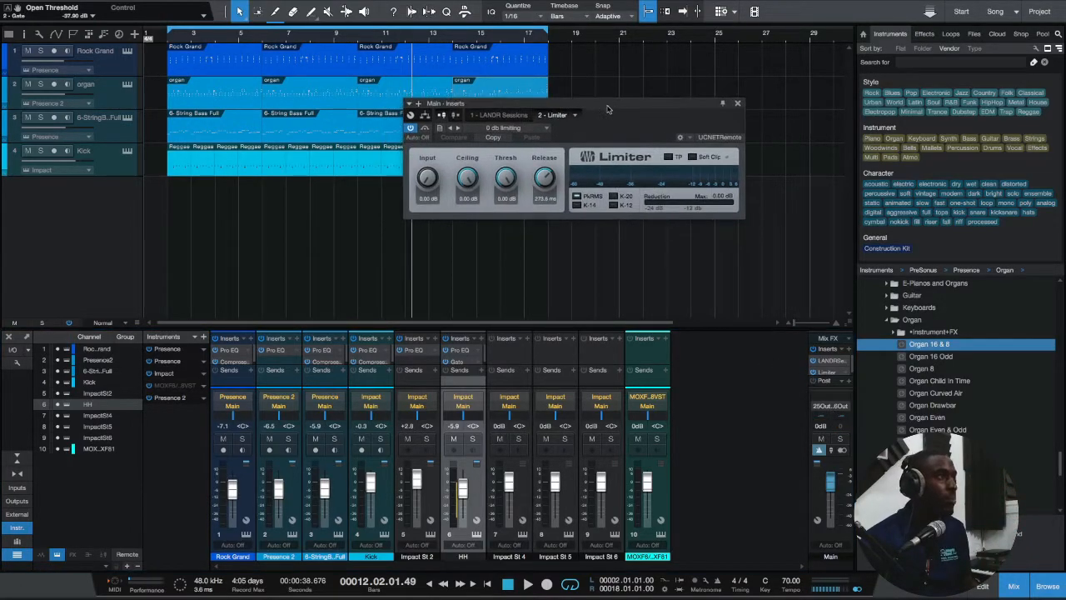
click(516, 131)
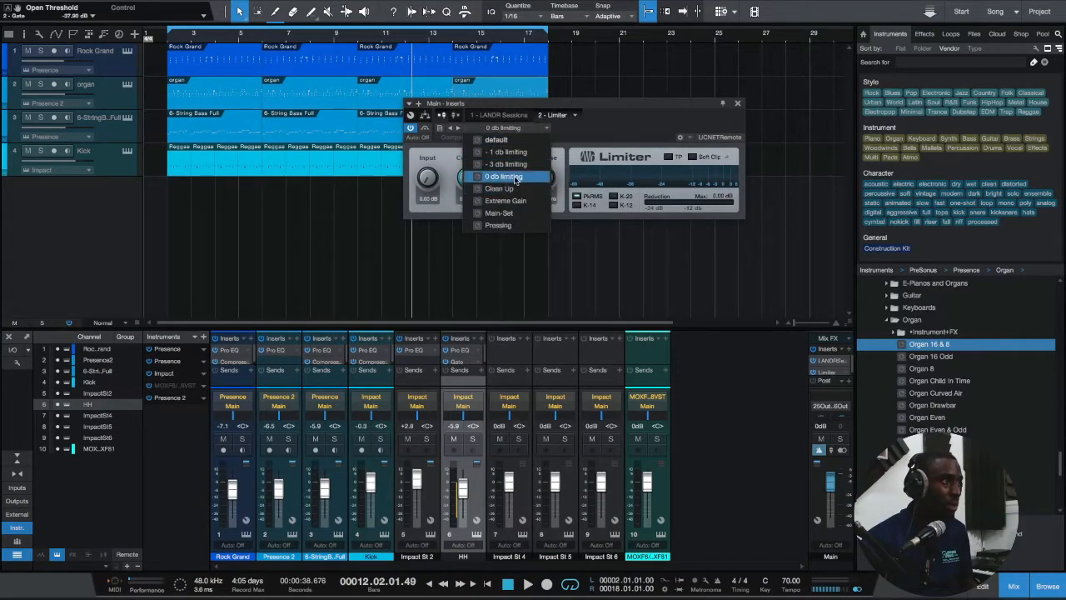
click(737, 103)
click(738, 103)
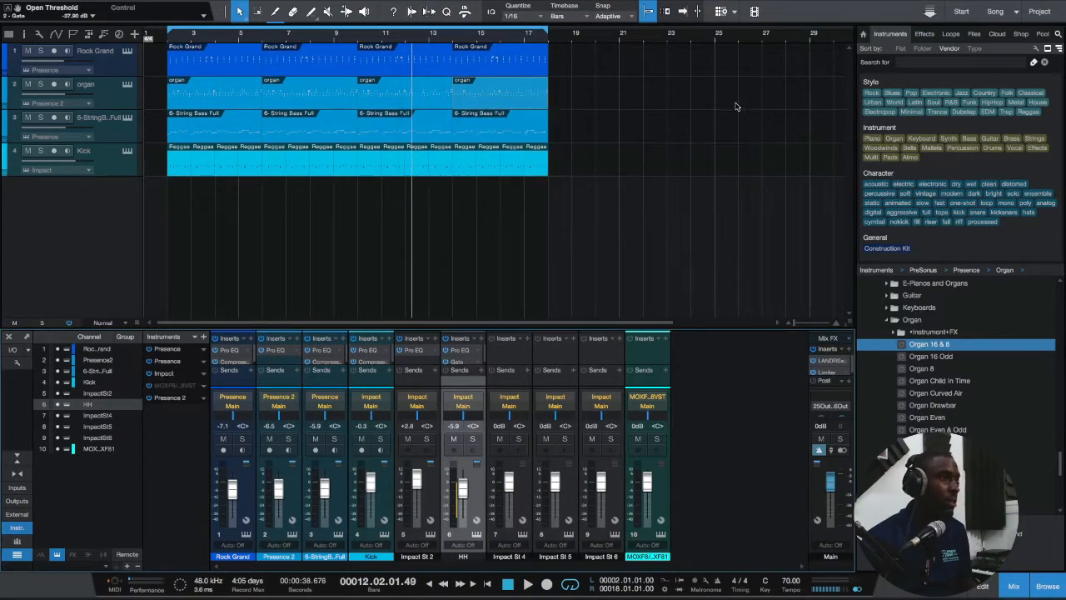
Step: During playback, enlarge the mixer and shift the low-frequency boost on the Kick's Pro EQ to about 68 Hz
key(space)
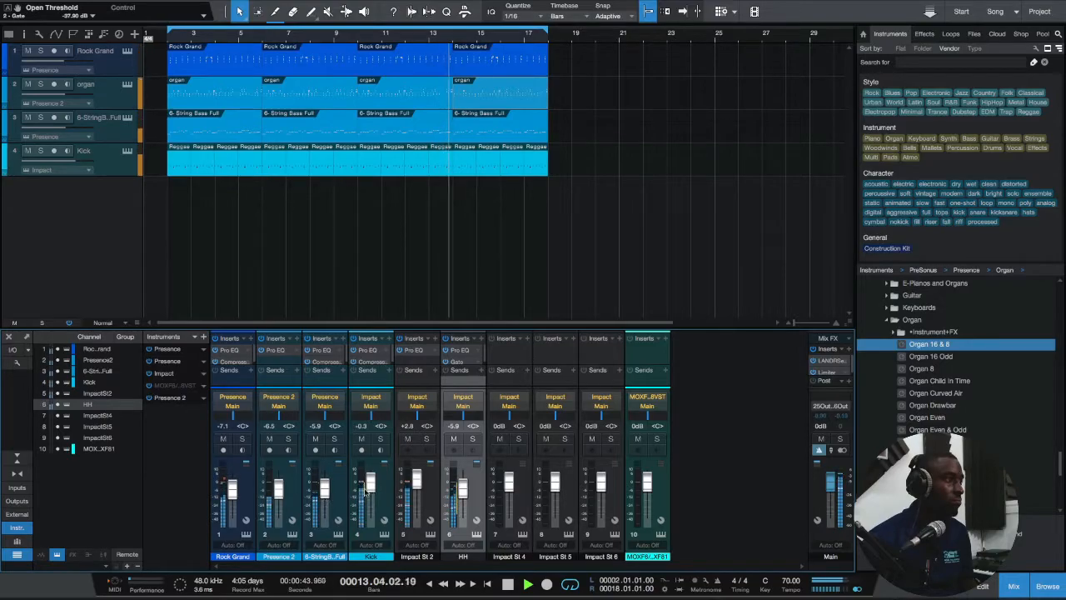
drag(368, 485, 369, 481)
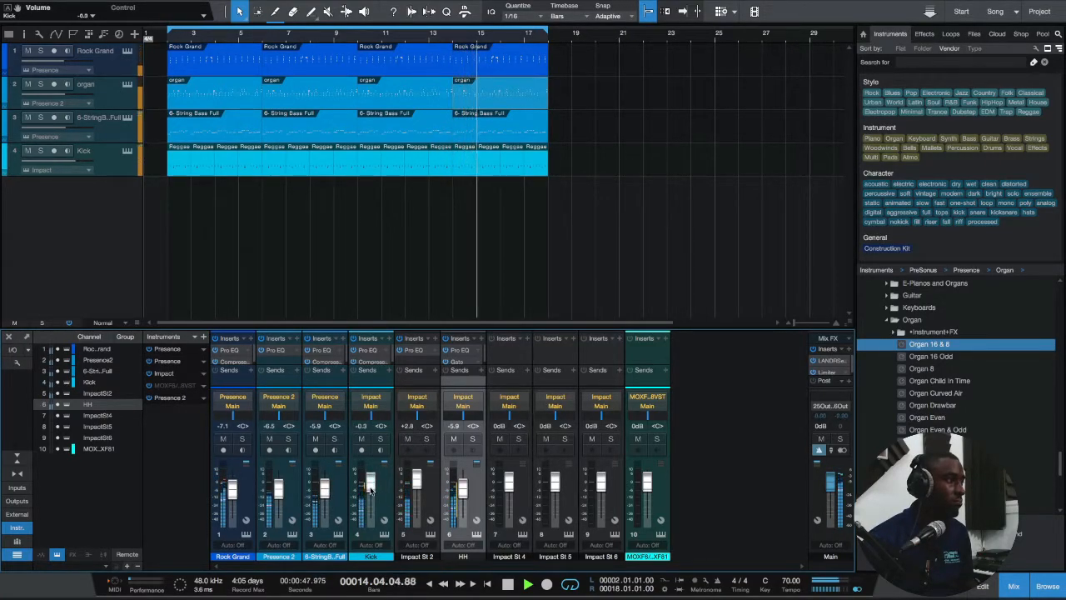
drag(407, 329, 408, 304)
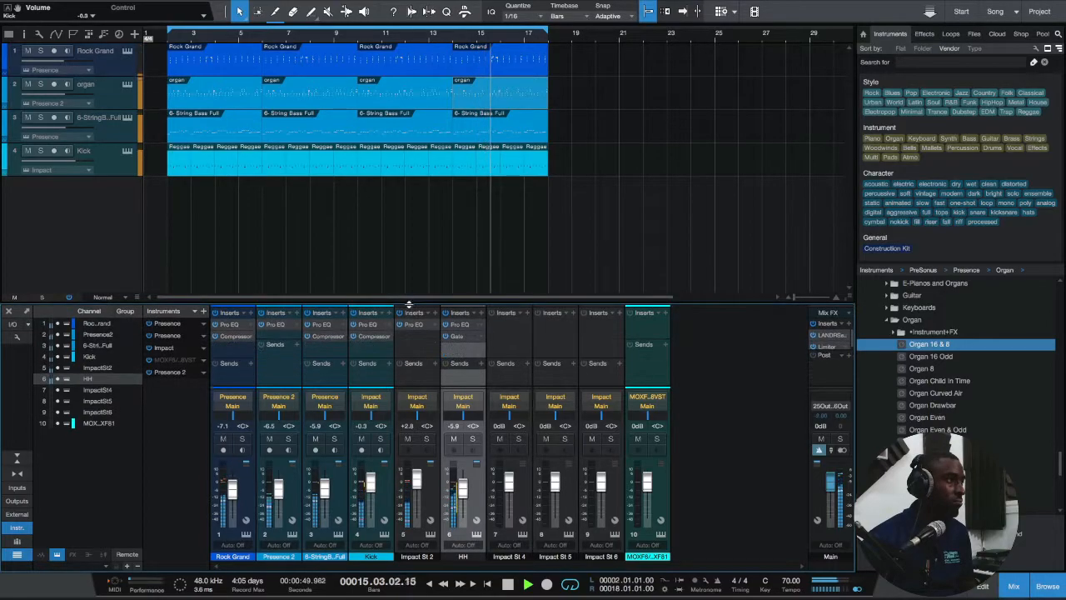
click(387, 326)
click(408, 335)
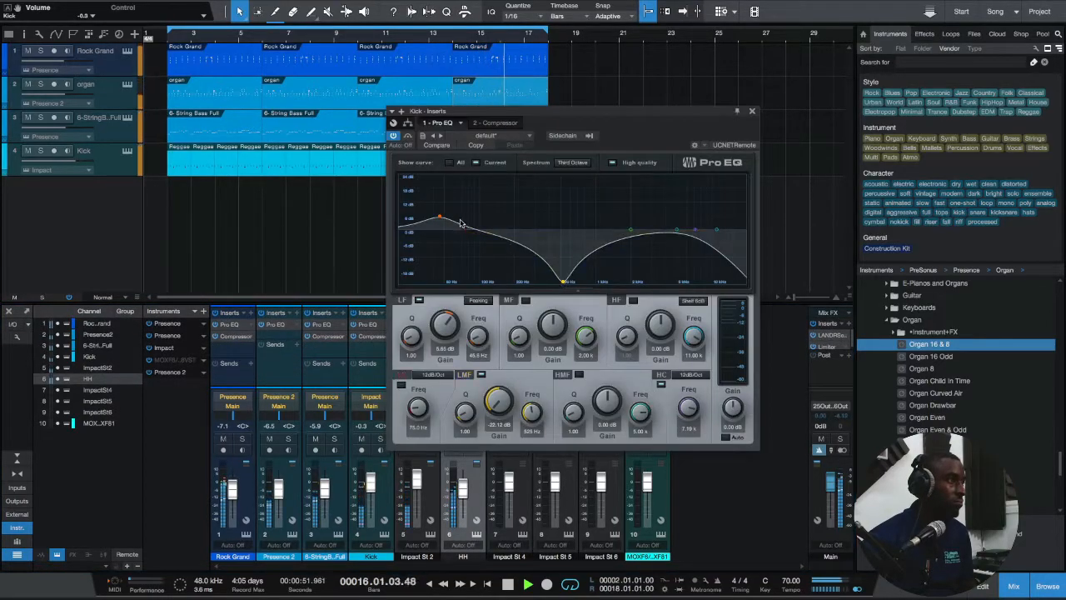
mouse_move(453, 221)
mouse_down()
mouse_move(486, 219)
mouse_move(458, 209)
mouse_move(448, 218)
mouse_move(461, 217)
mouse_up()
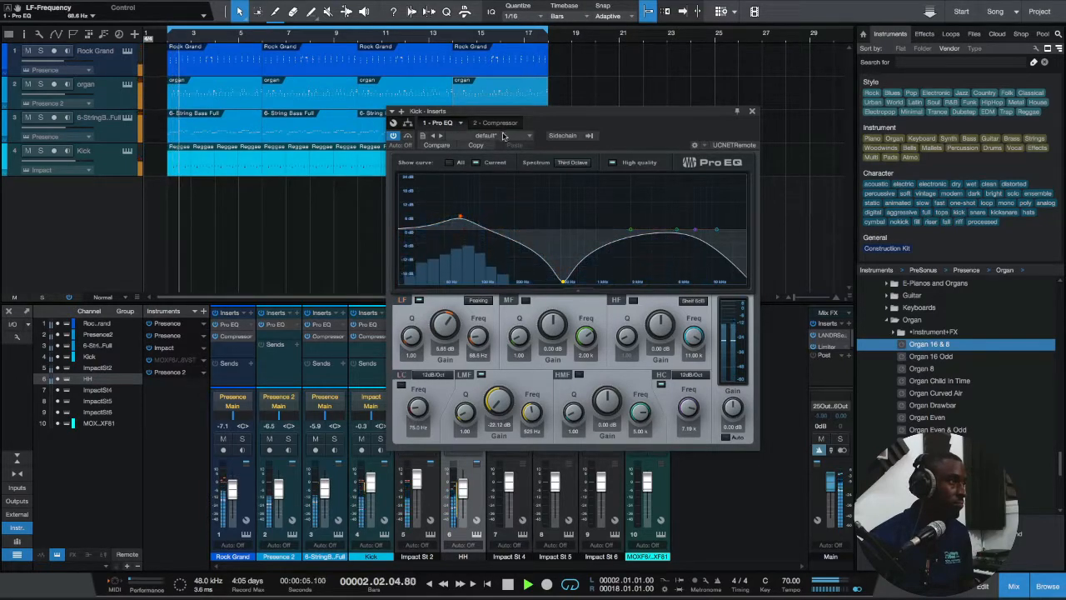
Step: Raise the bass level to -1.8 dB and the Kick to +4.3 dB, and route 6-String Bass Full into the Kick EQ's sidechain
drag(325, 491, 372, 480)
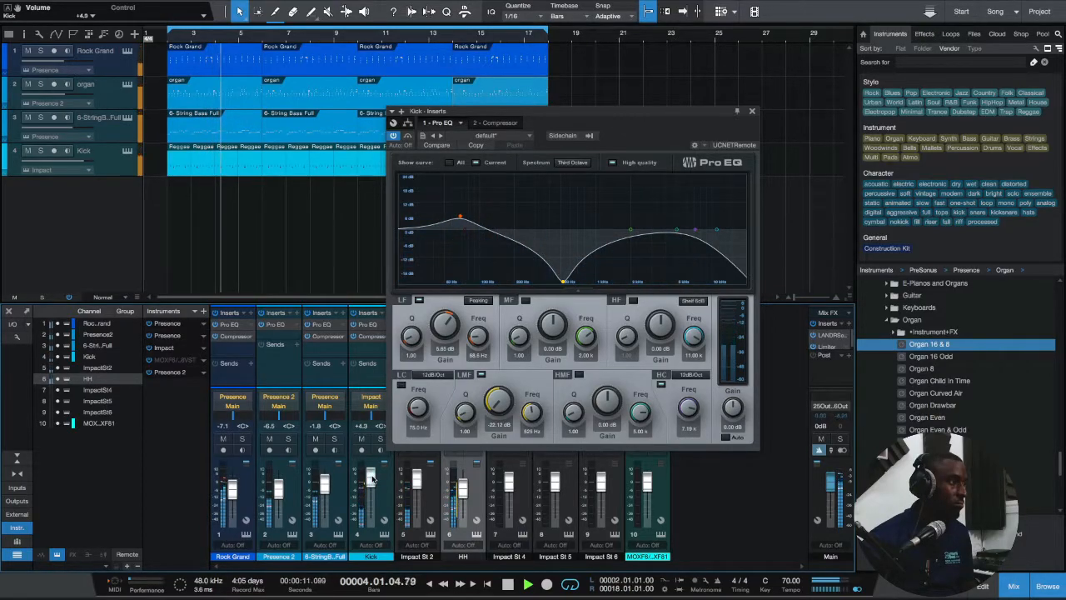
click(589, 136)
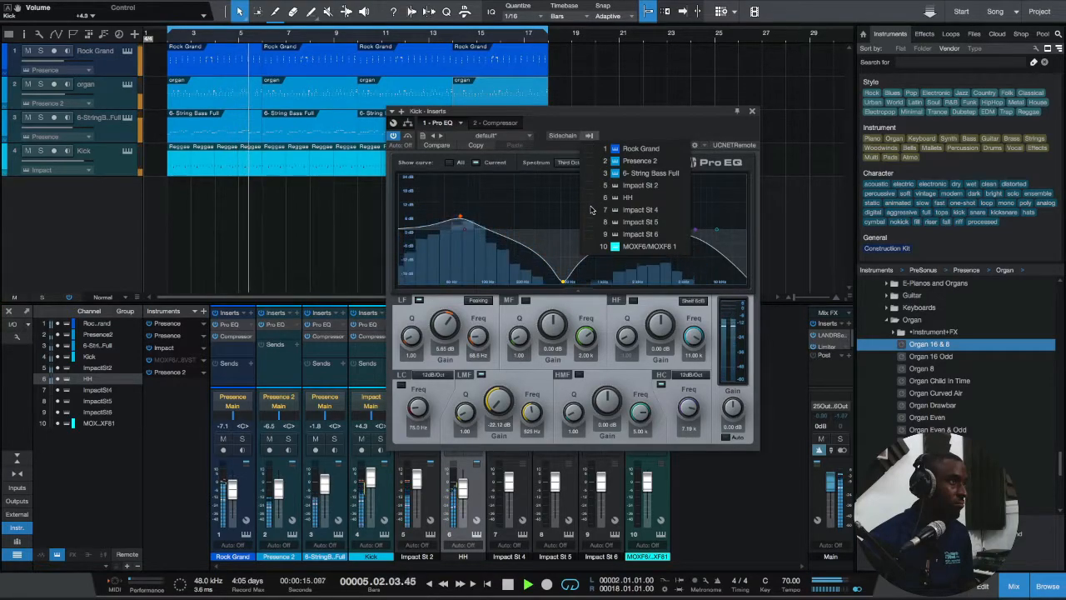
click(649, 172)
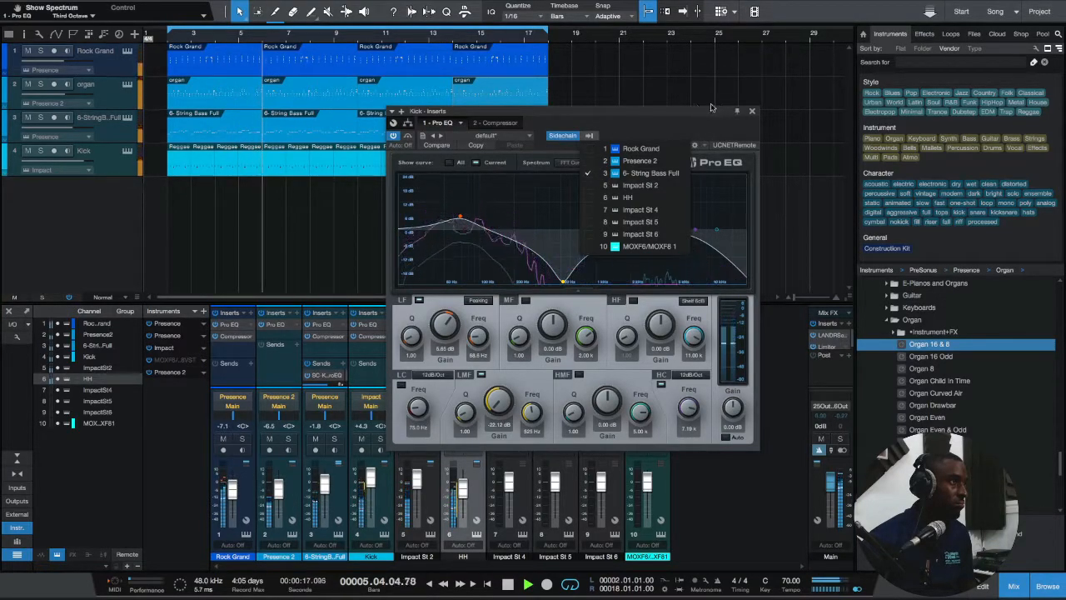
click(771, 100)
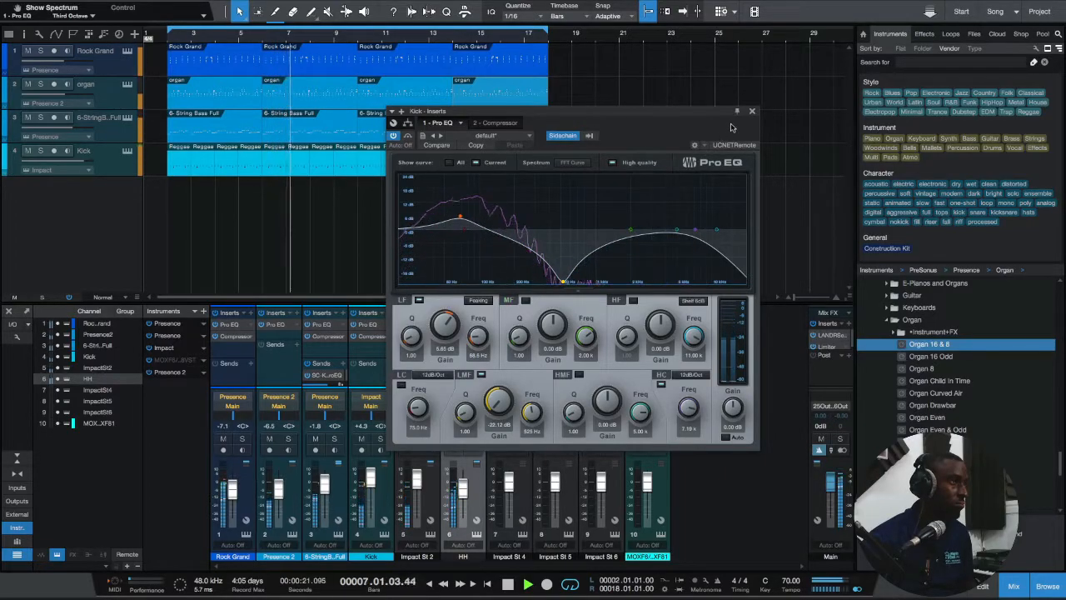
Step: Lower the Kick level to +0.2 dB and toggle the mute on the bass channel's sidechain send to the Kick EQ
click(751, 111)
drag(371, 480, 373, 487)
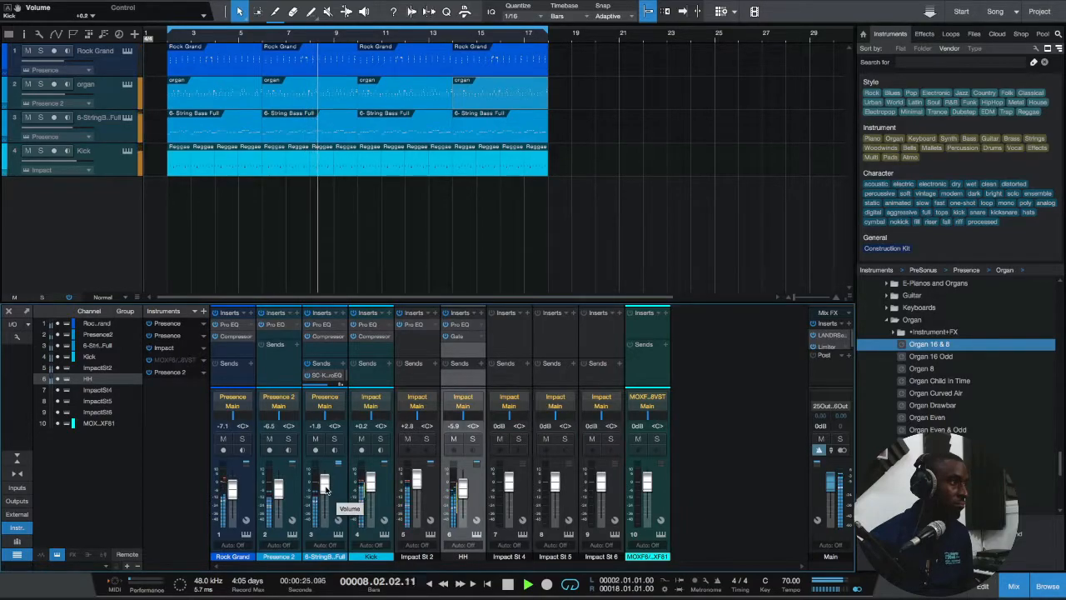
click(307, 377)
Step: Turn on the external sidechain of the Kick's Compressor, fed from the 6-String Bass Full channel
click(389, 336)
click(406, 348)
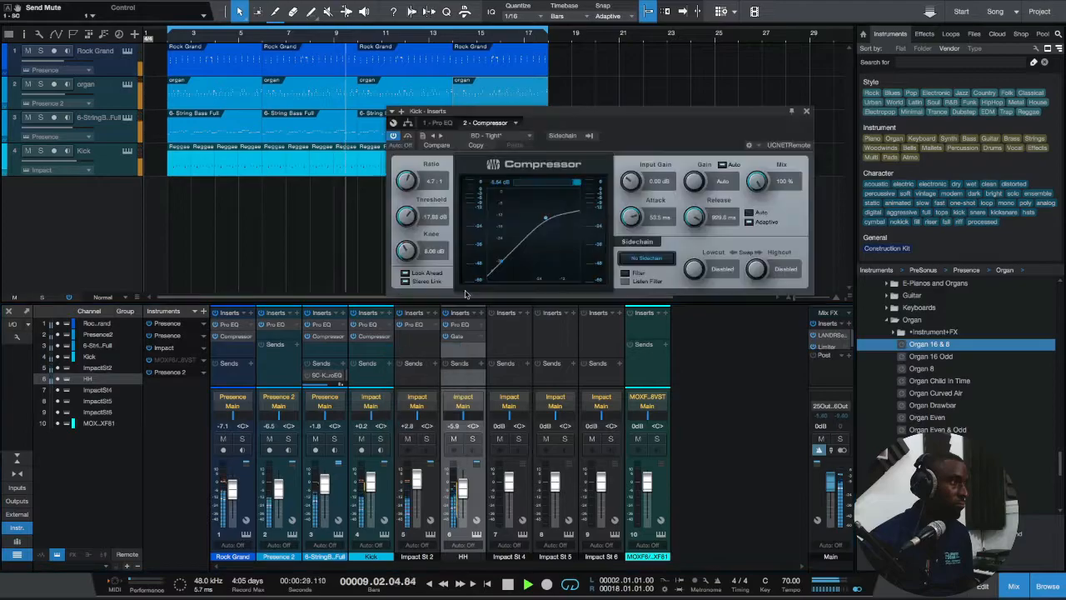
click(563, 135)
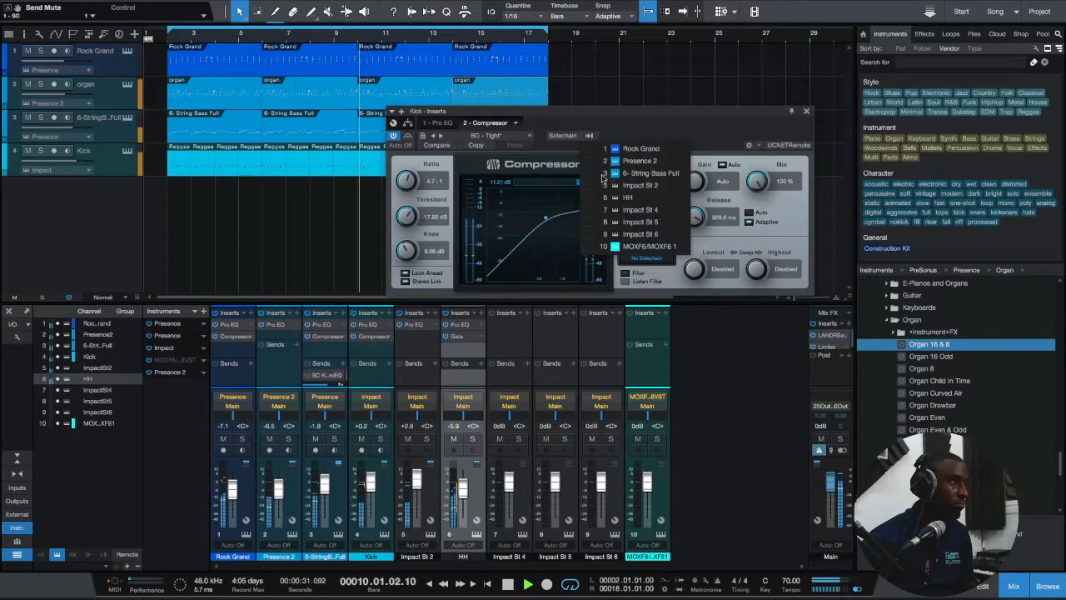
click(641, 124)
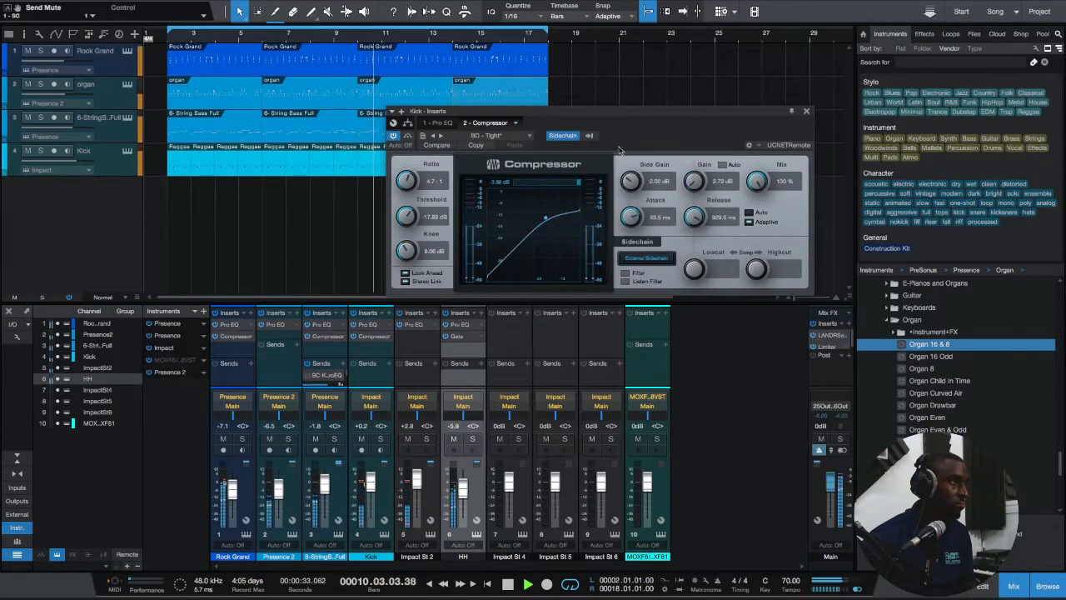
click(805, 112)
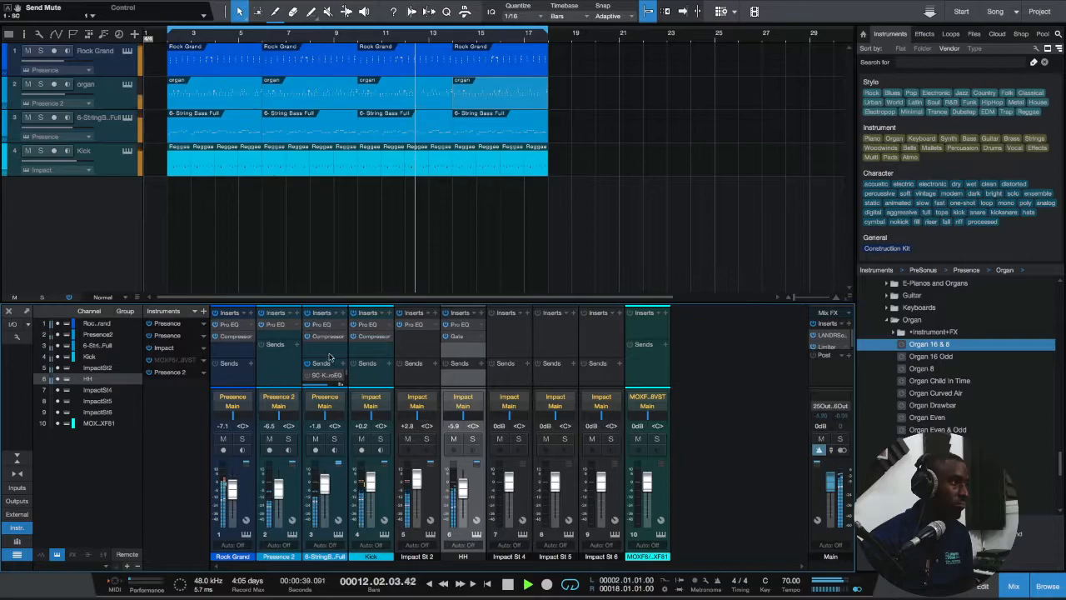
Step: Remove the bass channel's sidechain sends to the Kick's Pro EQ and Compressor
click(338, 377)
click(365, 434)
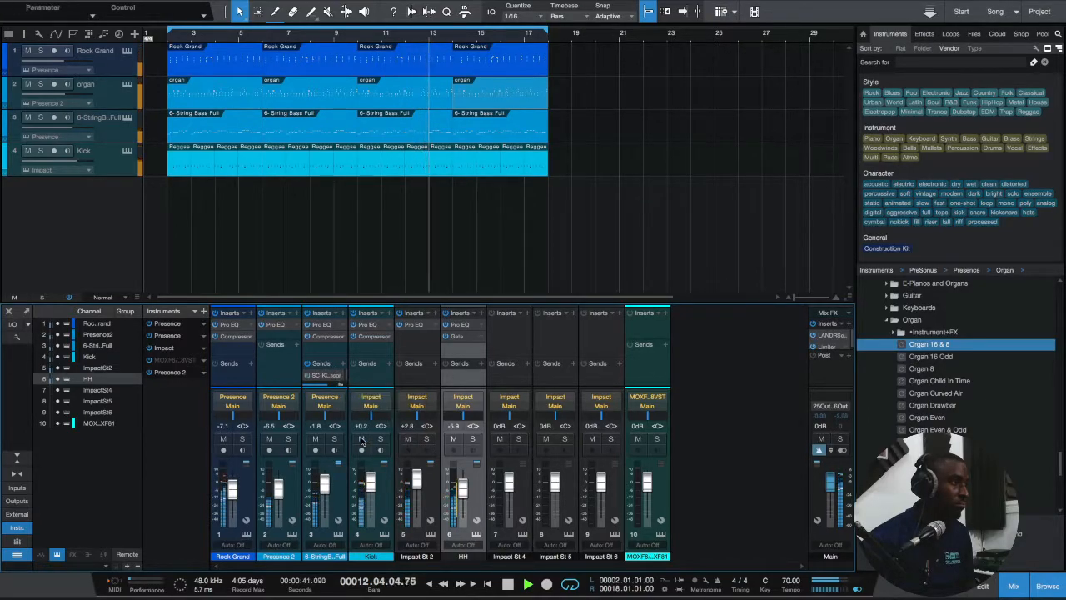
click(339, 377)
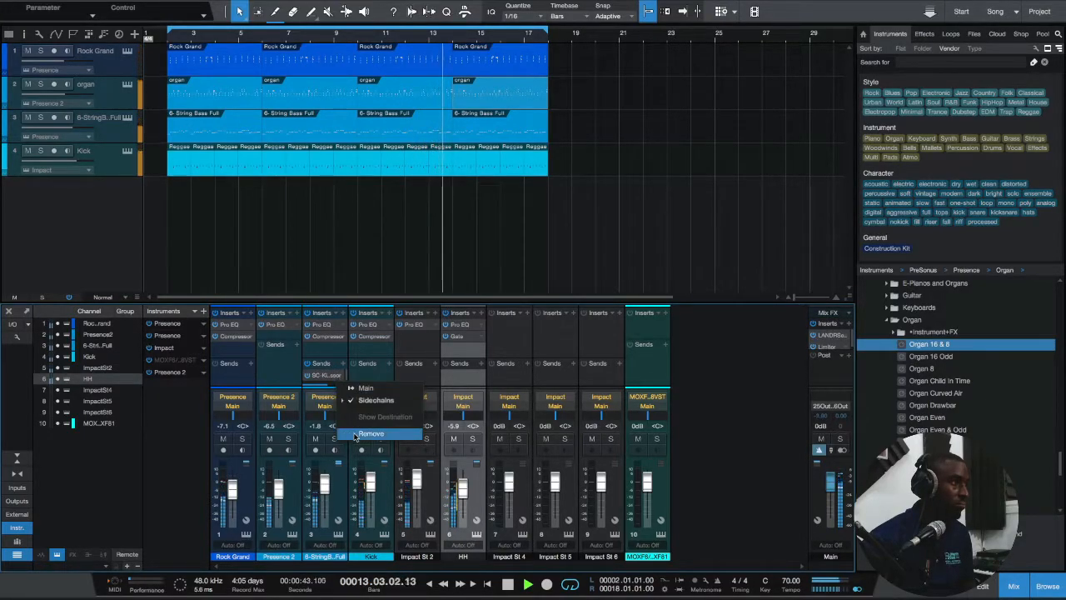
click(370, 434)
Step: Route 6-String Bass Full into the Kick Compressor's sidechain again and lower the bass level to about -5.5 dB
click(389, 336)
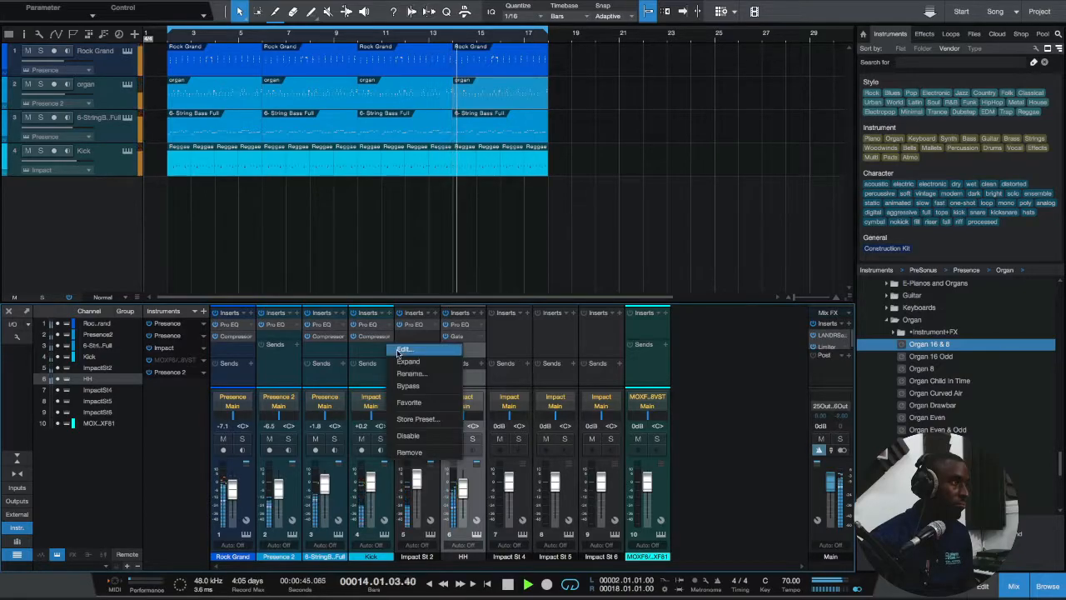
click(402, 350)
click(589, 135)
click(604, 174)
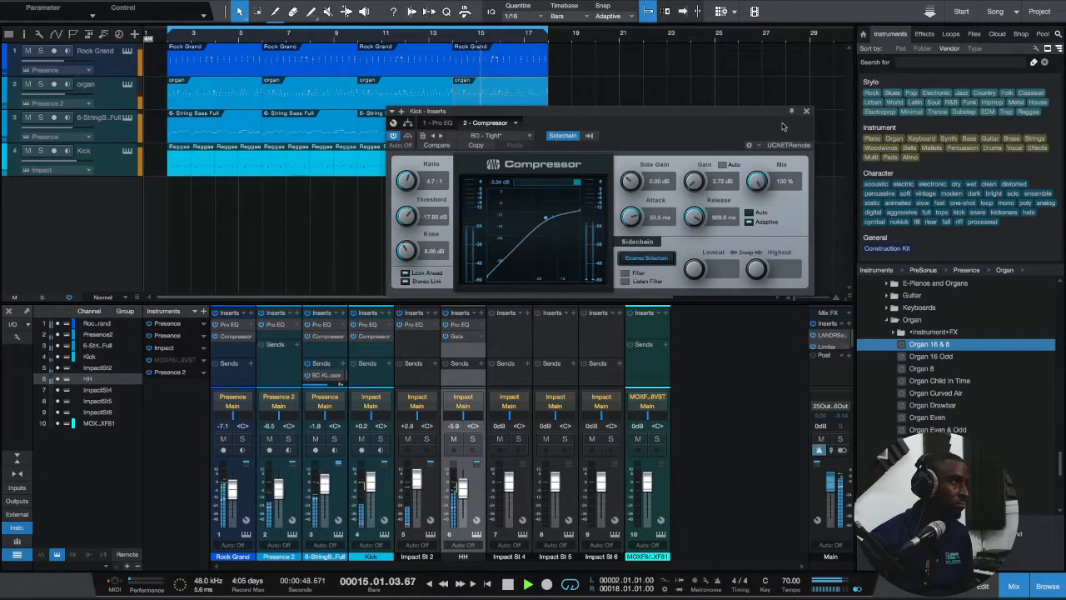
click(807, 111)
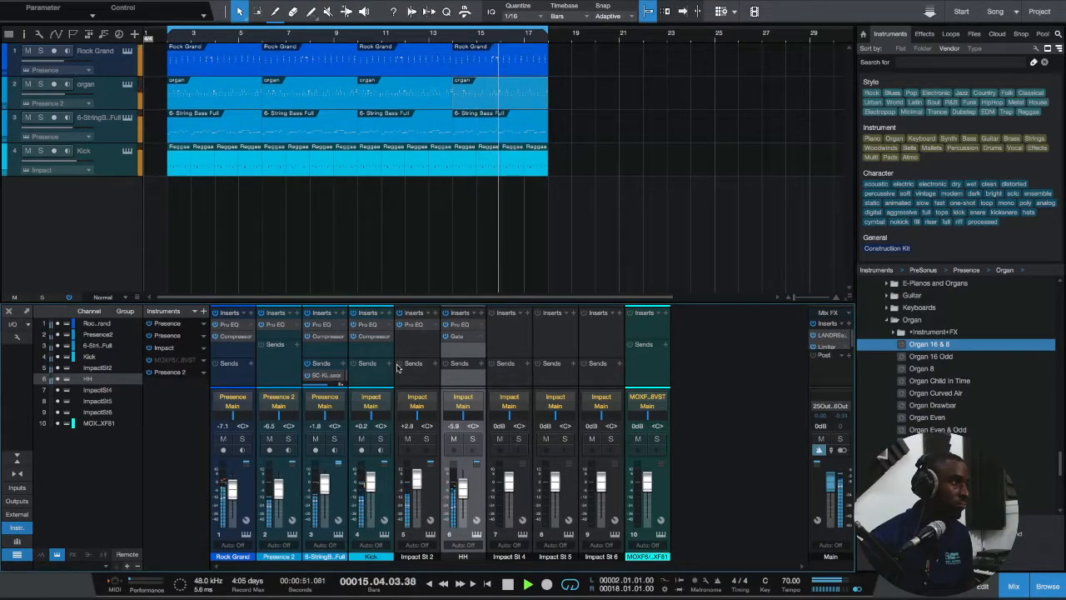
drag(325, 484, 325, 493)
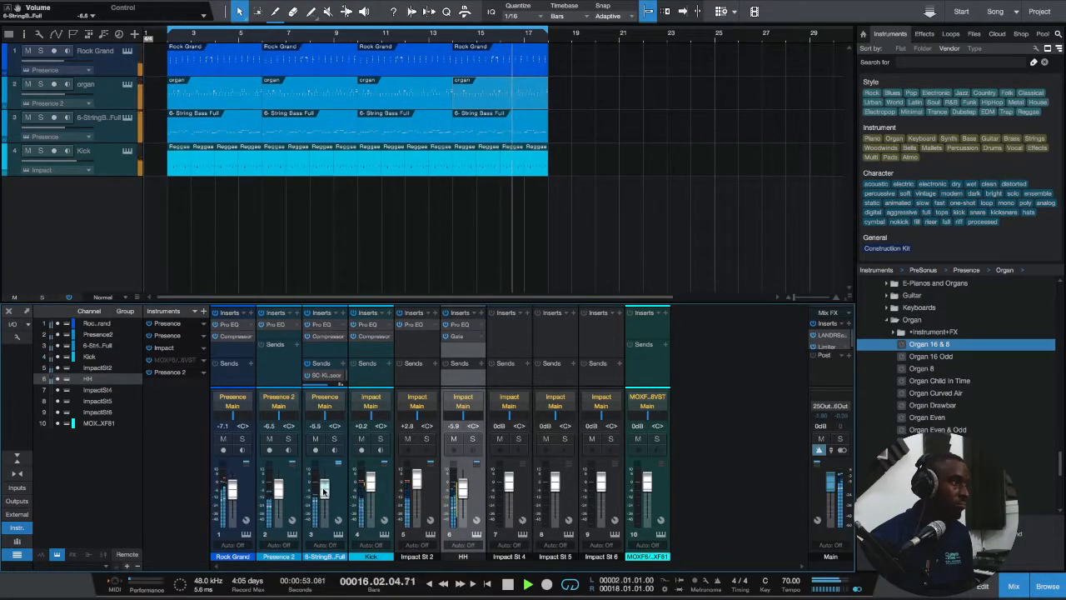